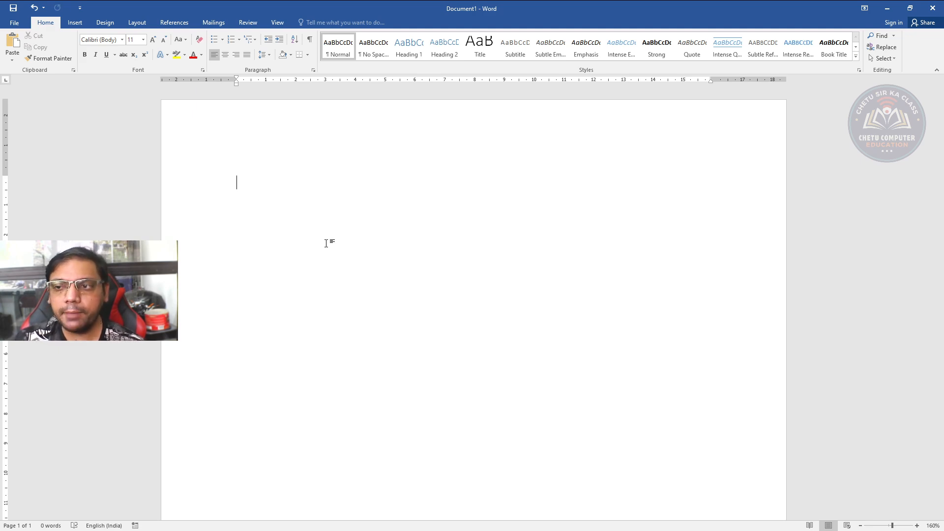
Generate five paragraphs of sample text in the blank document with =rand()
text(=)
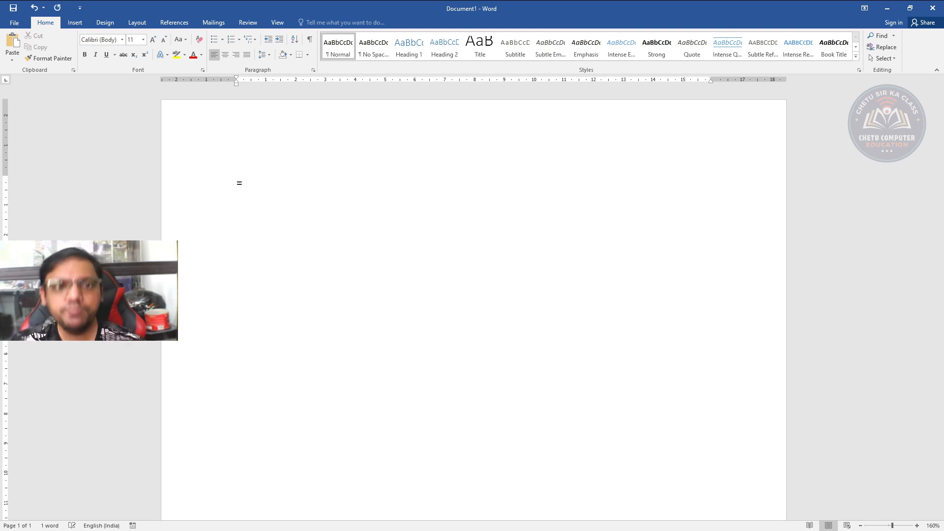
text(rand)
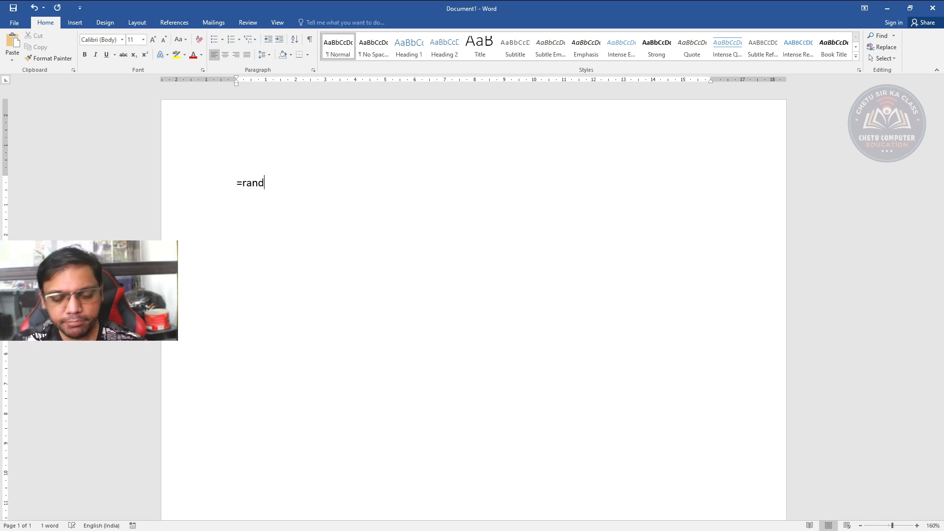
text(()
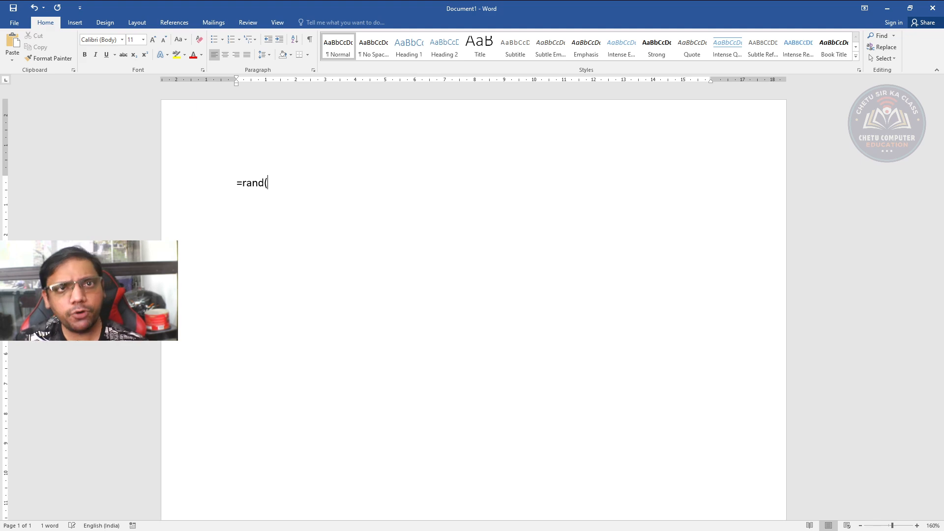
text())
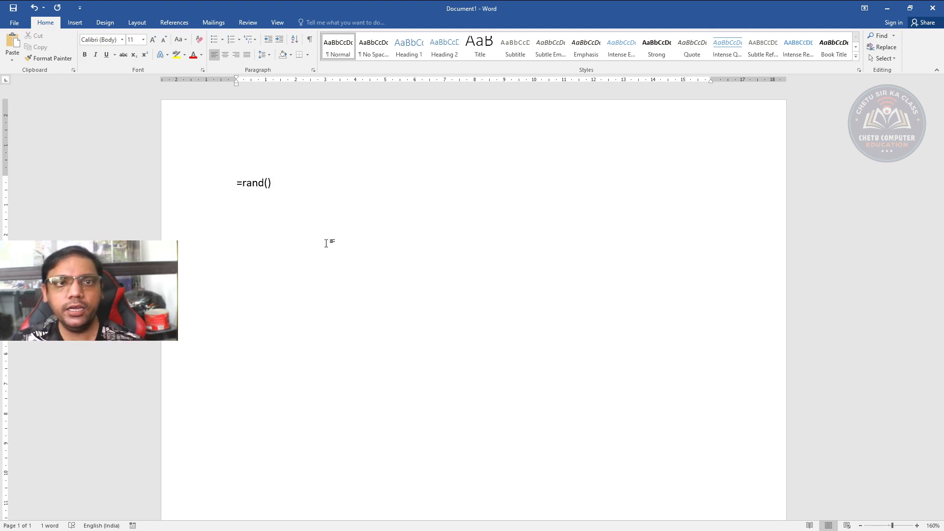
key(Return)
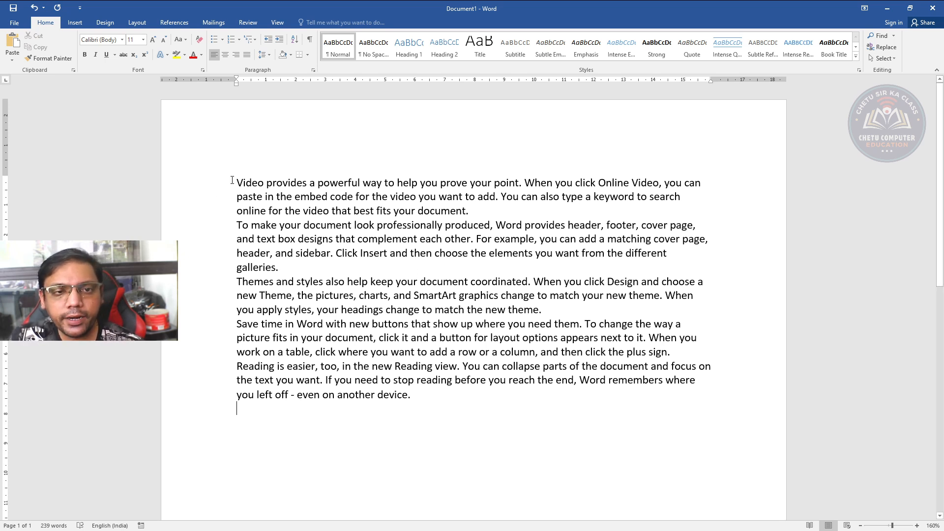
Practise selecting different amounts of text: the first paragraph, the word "professionally", and finally all five paragraphs
drag(232, 180, 478, 208)
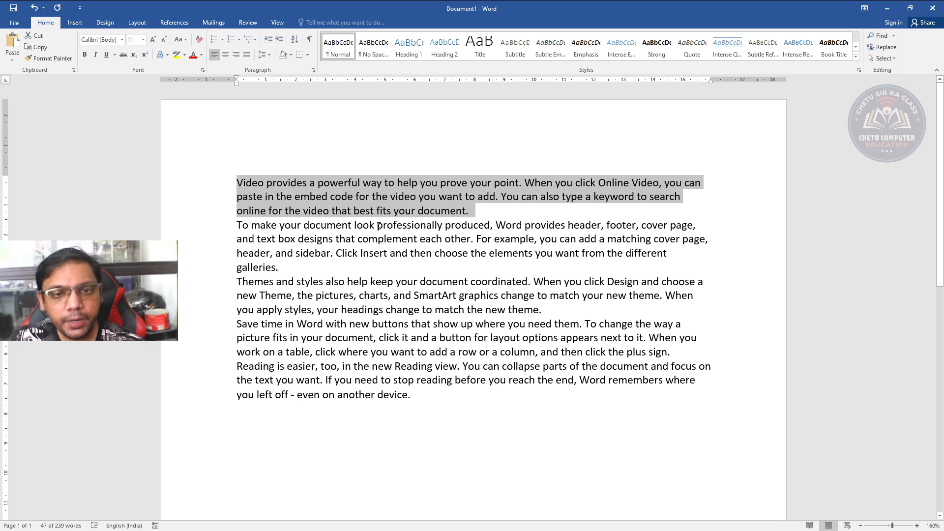
drag(378, 225, 441, 227)
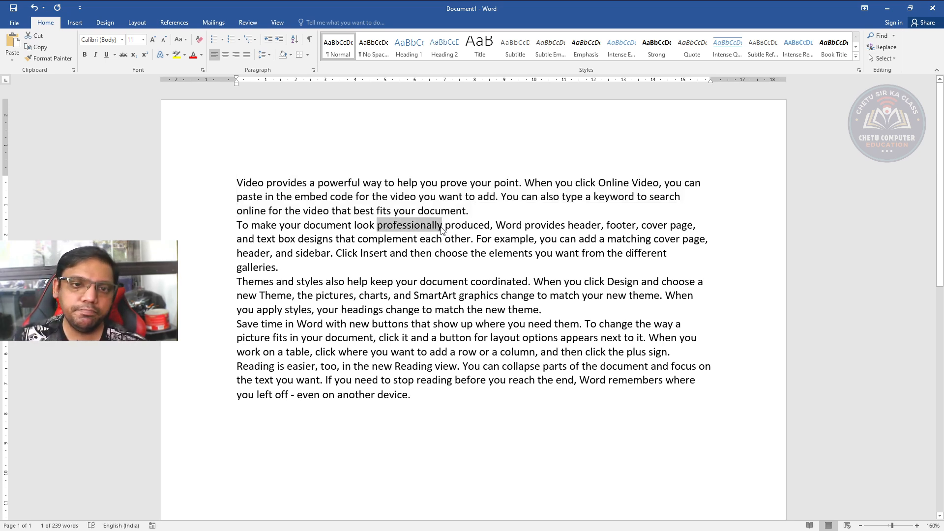
drag(236, 183, 487, 451)
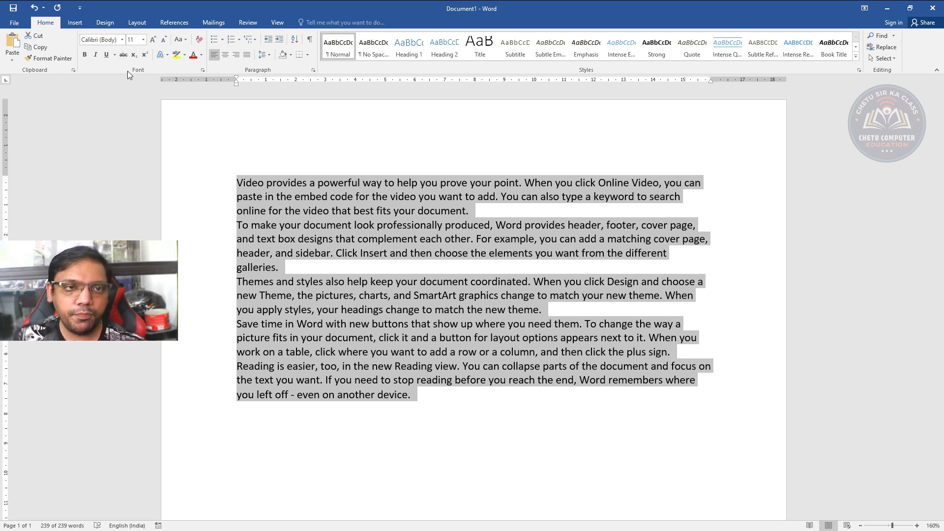
Apply the Amatir font to the selected paragraphs, and clear the formatting to restore the default font
click(124, 43)
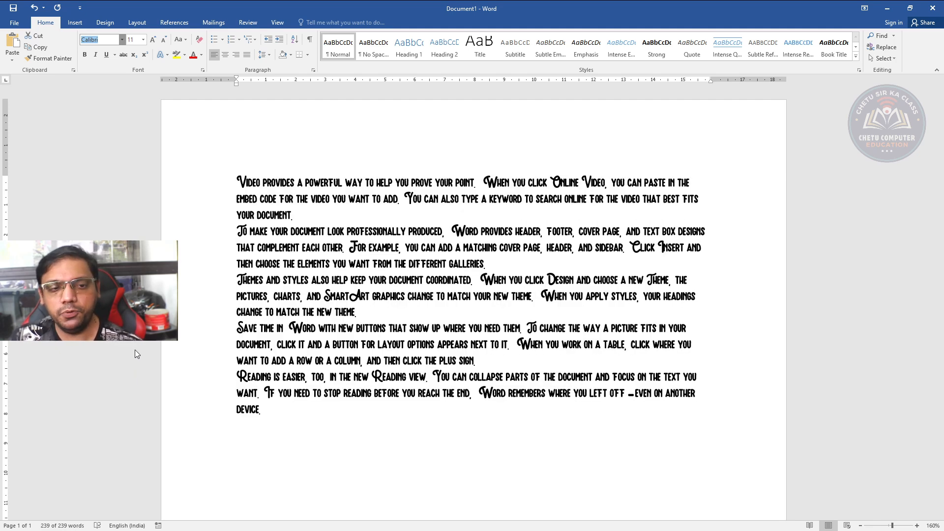
click(137, 350)
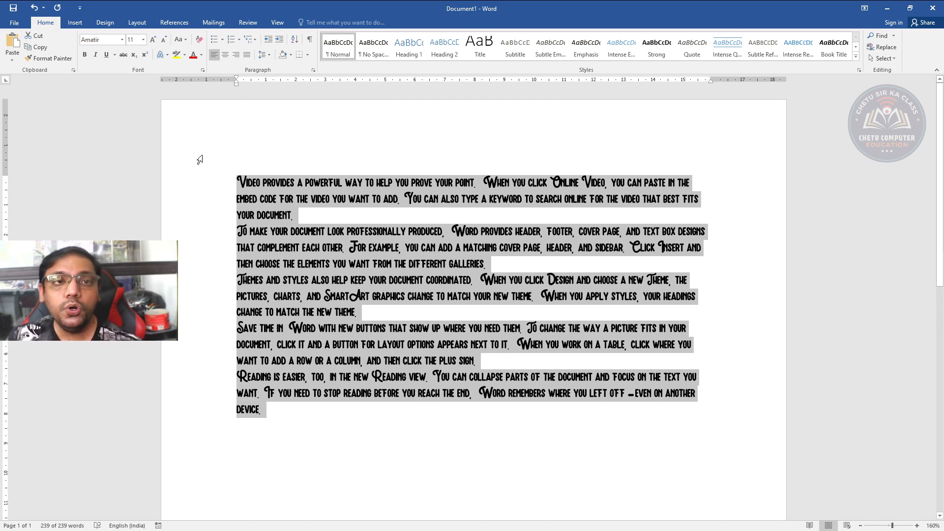
click(203, 43)
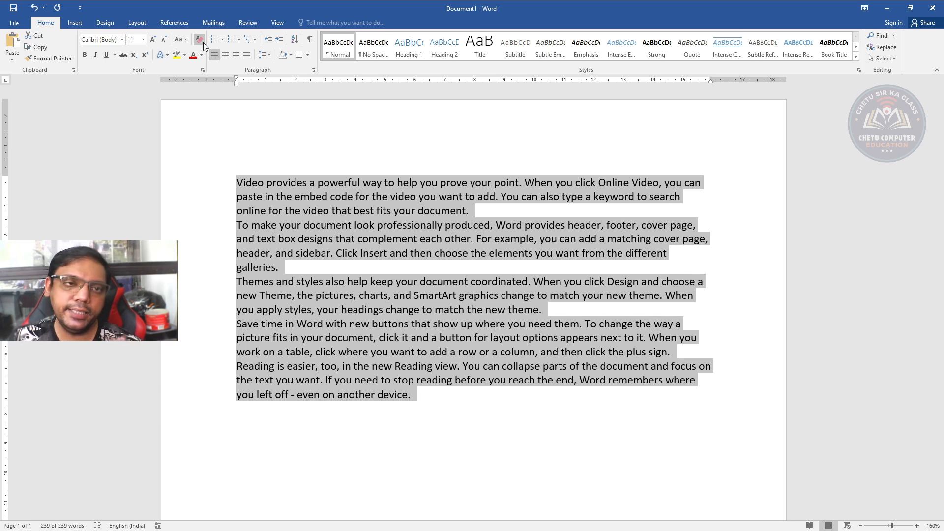
Set the font size of the selected paragraphs to 16, and clear the formatting again
click(143, 42)
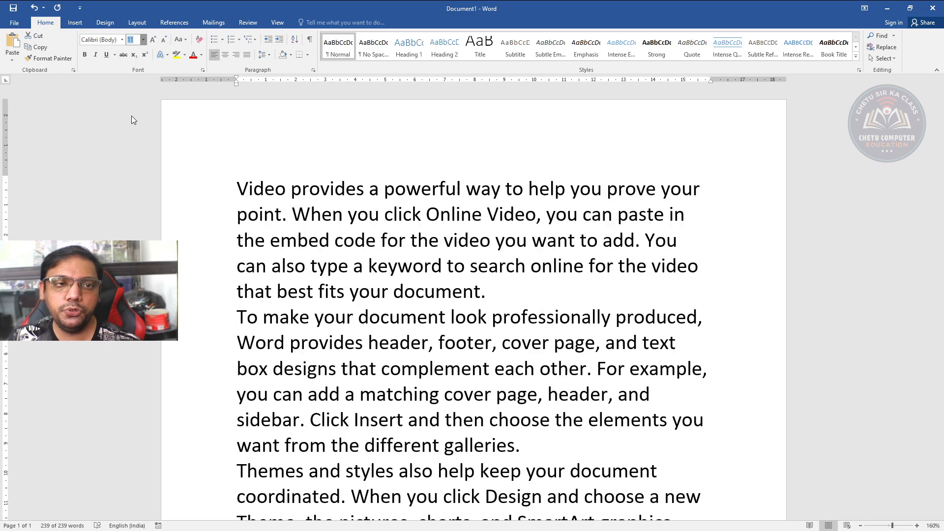
click(133, 106)
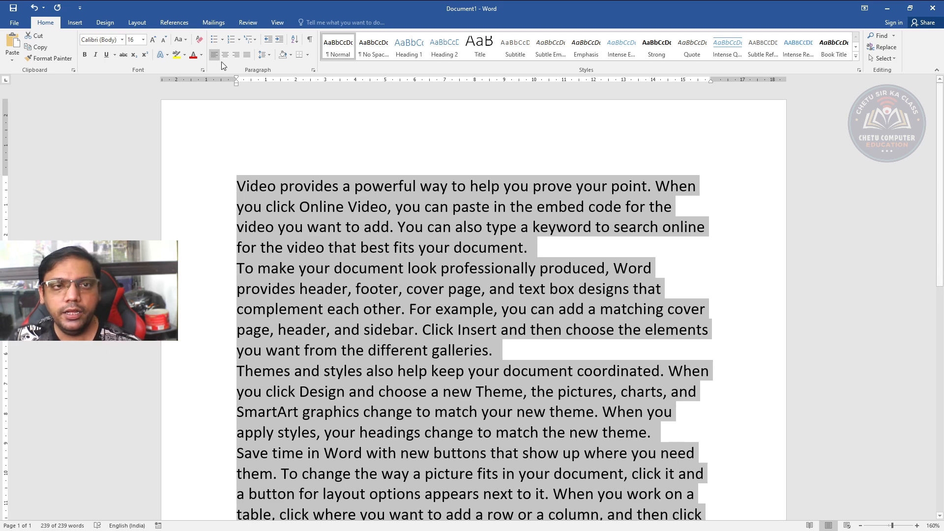
click(198, 43)
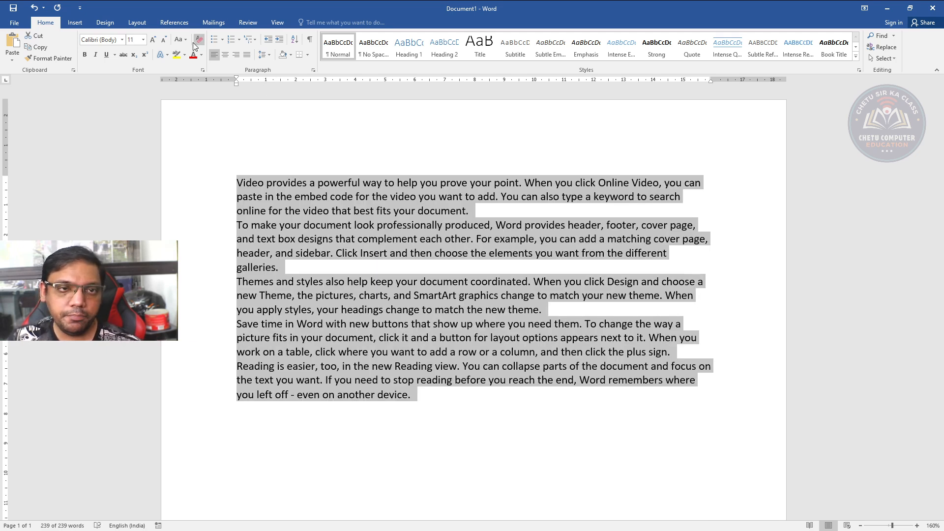
Raise the selected text's font size by increments and bring it back down to 11, repeating the change once
click(154, 39)
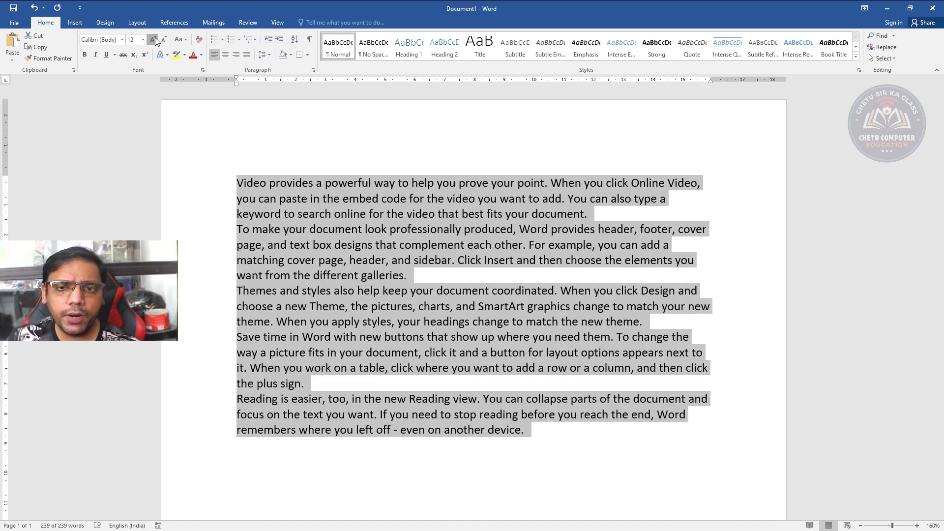
click(154, 39)
click(165, 39)
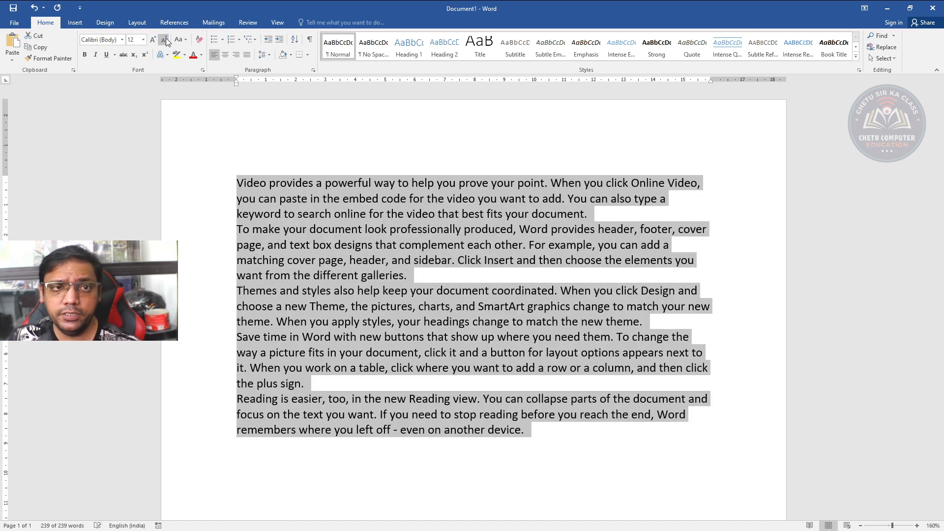
click(165, 40)
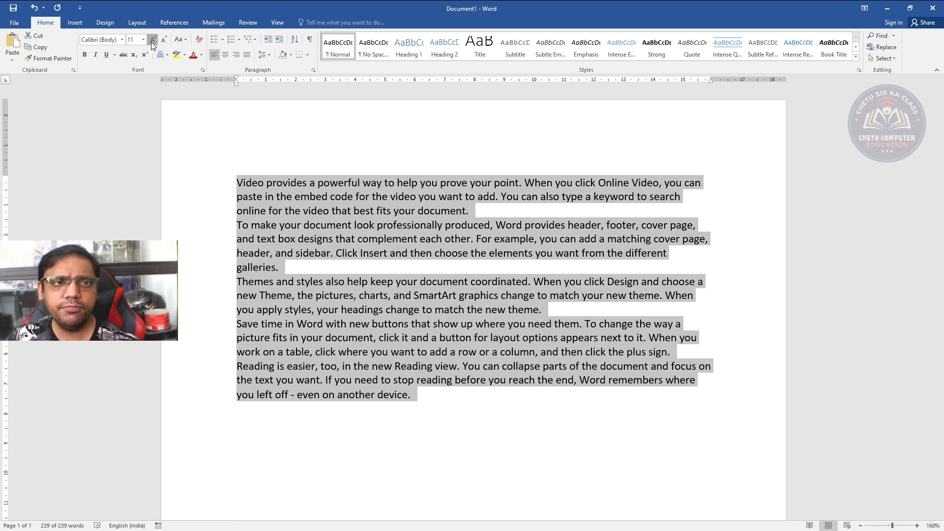
click(153, 40)
click(160, 42)
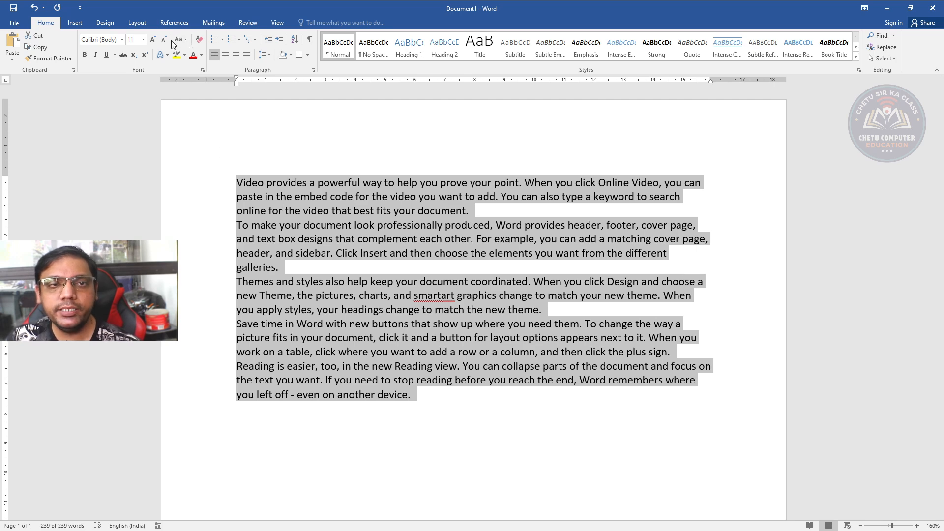
Try lowercase, Capitalize Each Word and tOGGLE cASE on the selected paragraphs, finishing with Sentence case
click(192, 66)
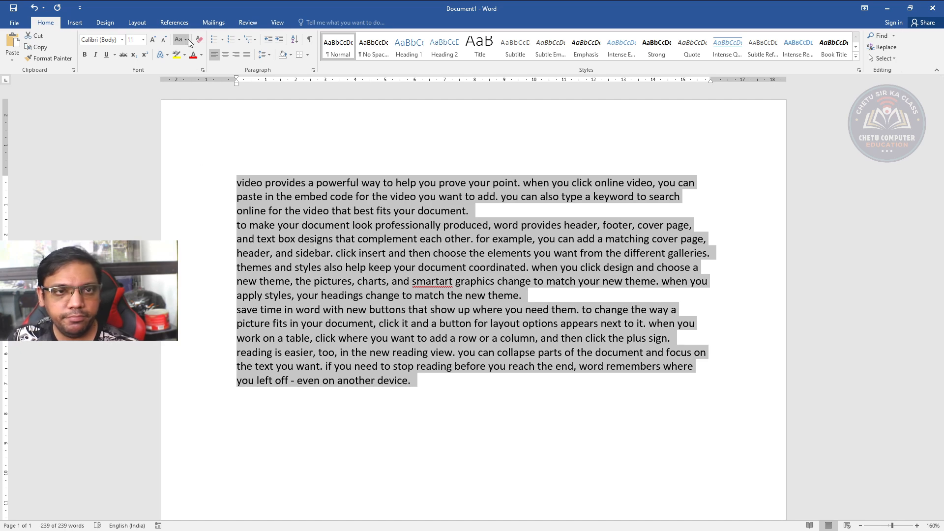
click(194, 75)
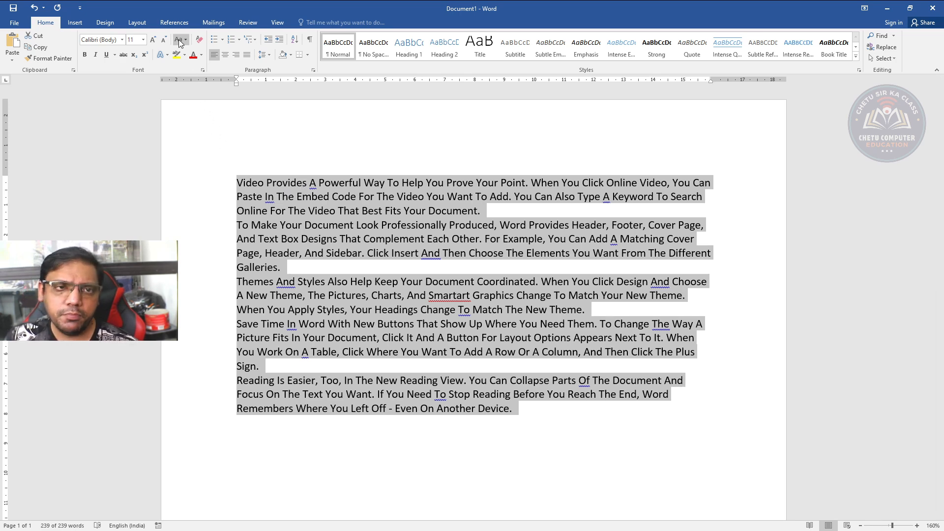
click(189, 101)
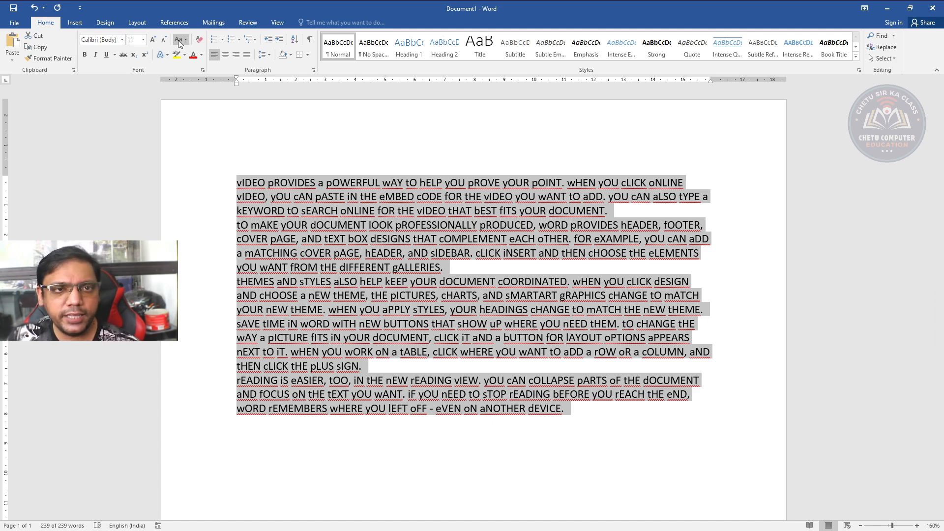
click(189, 51)
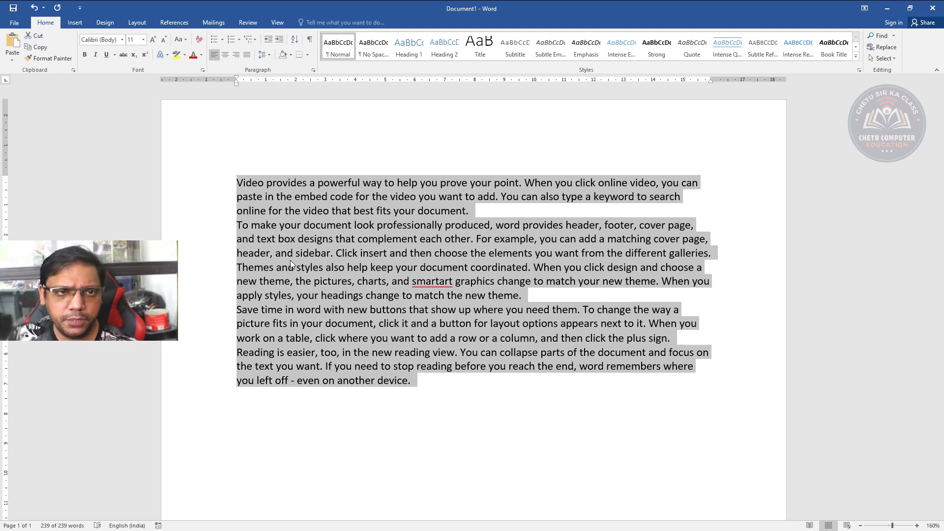
Switch bold on and off twice for all five paragraphs, and deselect the text
click(86, 55)
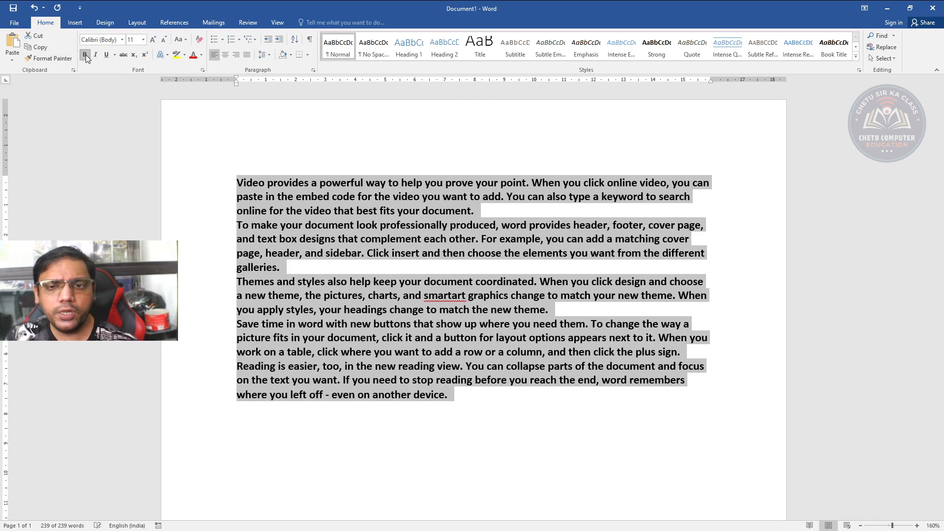
click(85, 55)
click(85, 55)
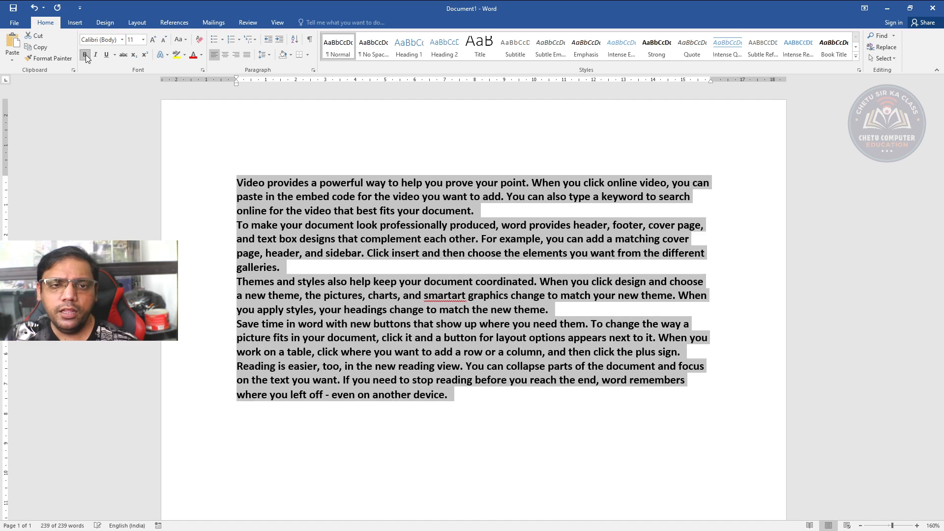
click(85, 54)
click(336, 226)
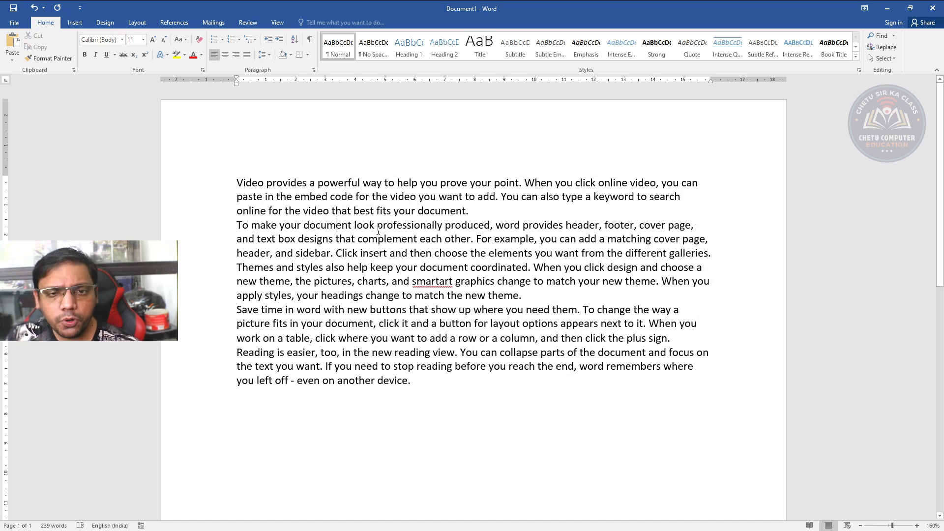
Toggle bold on and off for only the word "professionally" in the second paragraph, and deselect it
drag(378, 227, 444, 227)
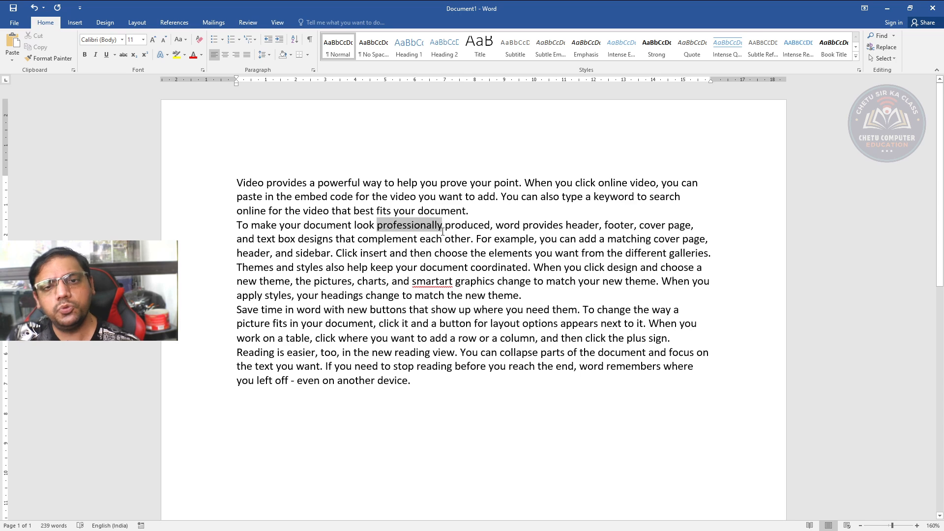
click(85, 54)
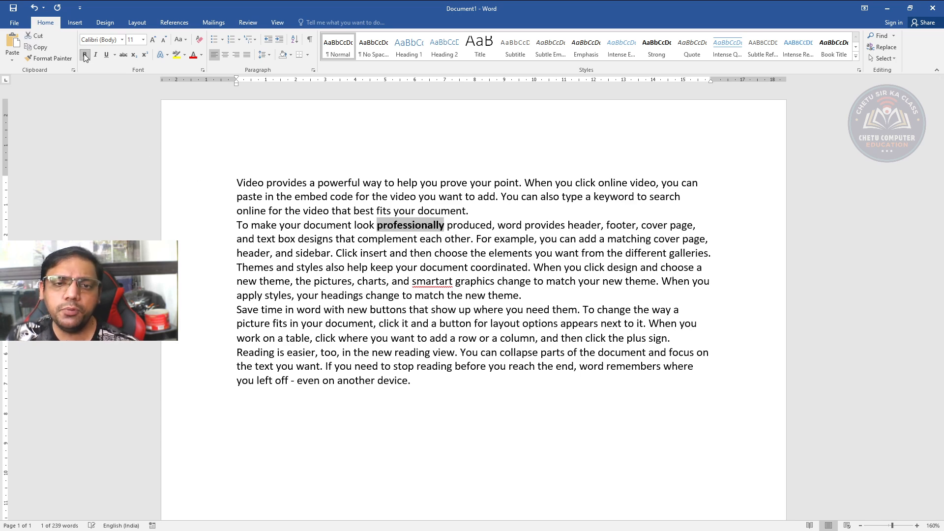
click(85, 55)
click(84, 57)
click(85, 57)
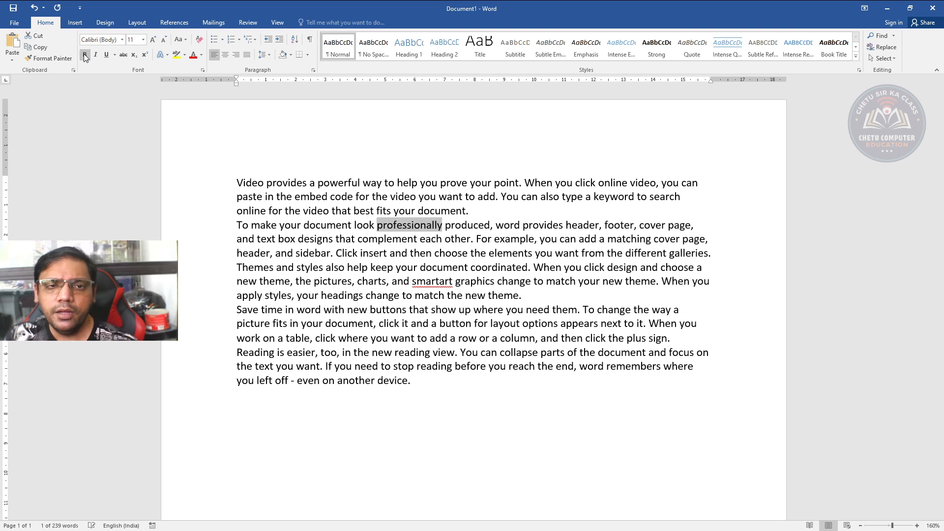
click(367, 297)
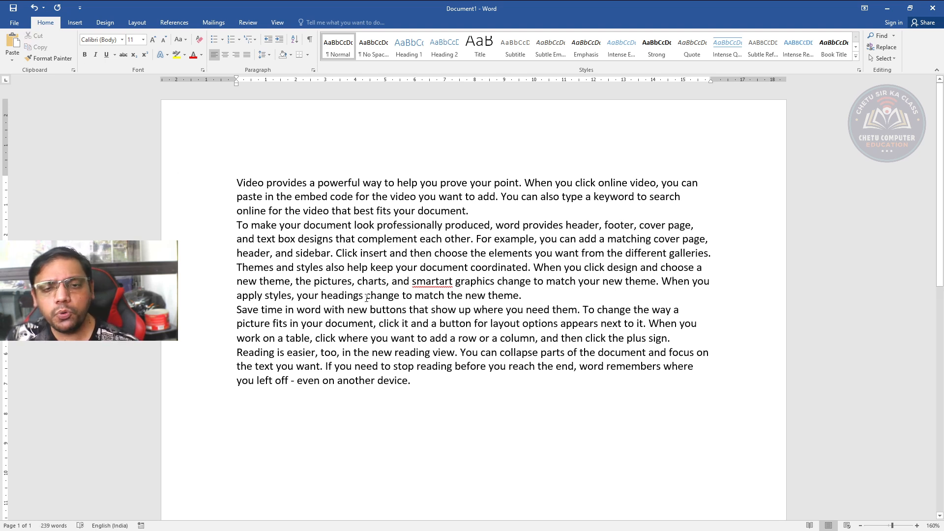
Select all five paragraphs and toggle italic on and off repeatedly, leaving the text upright
drag(242, 177, 446, 377)
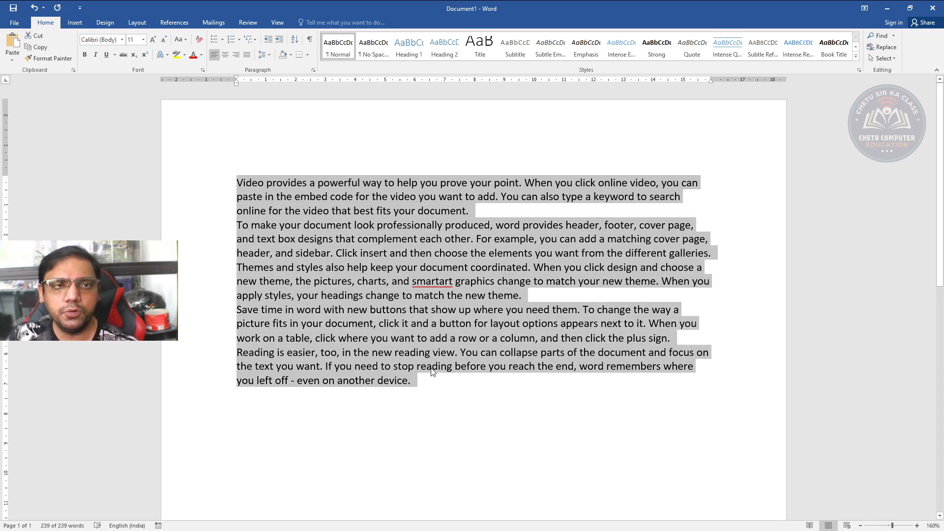
click(93, 56)
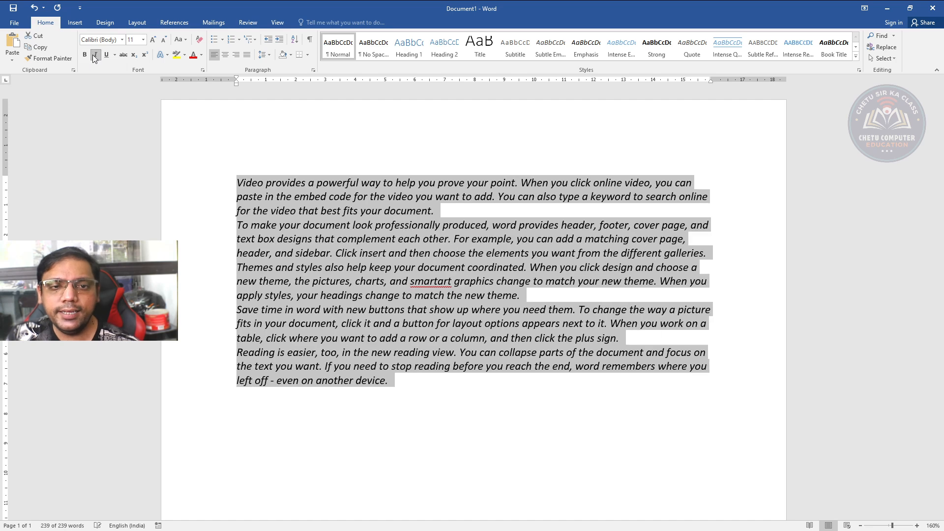
click(93, 55)
click(92, 55)
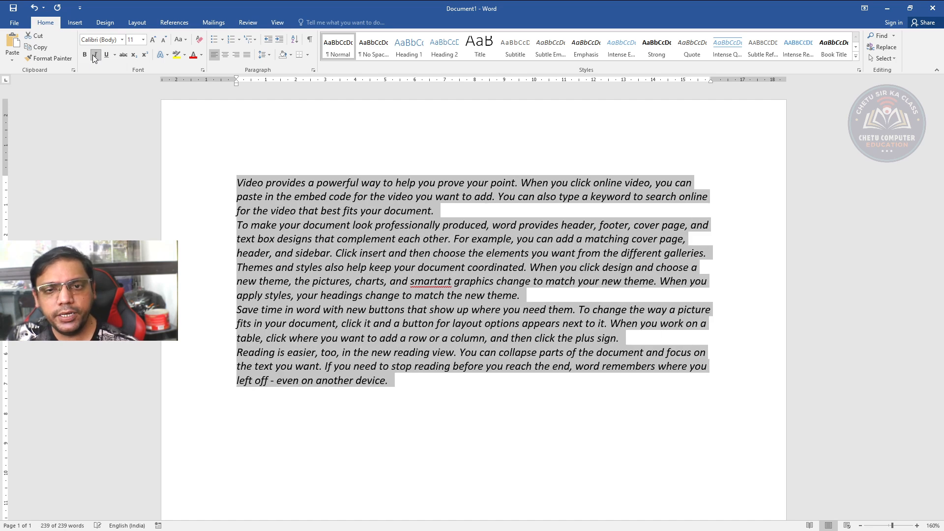
click(93, 54)
click(92, 54)
click(92, 54)
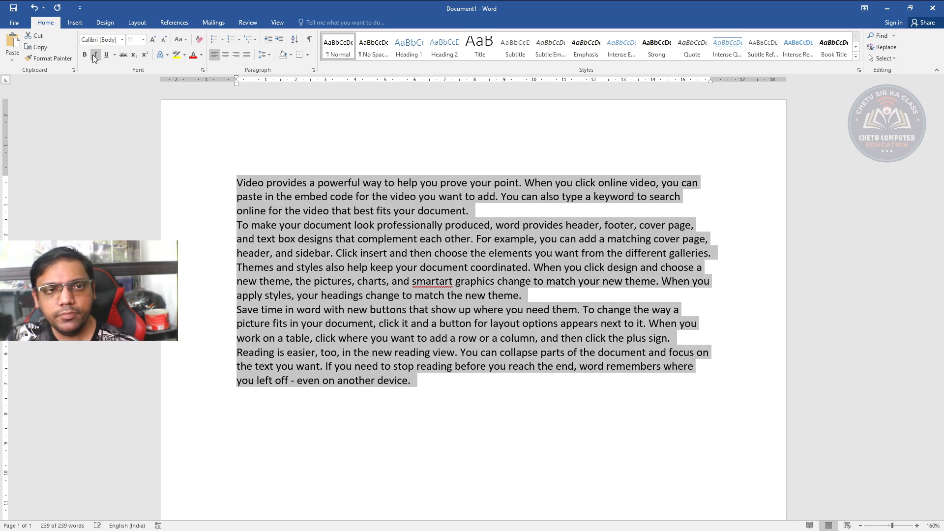
Toggle underline on and off twice for the selected paragraphs, leaving them without underline
click(107, 55)
click(106, 55)
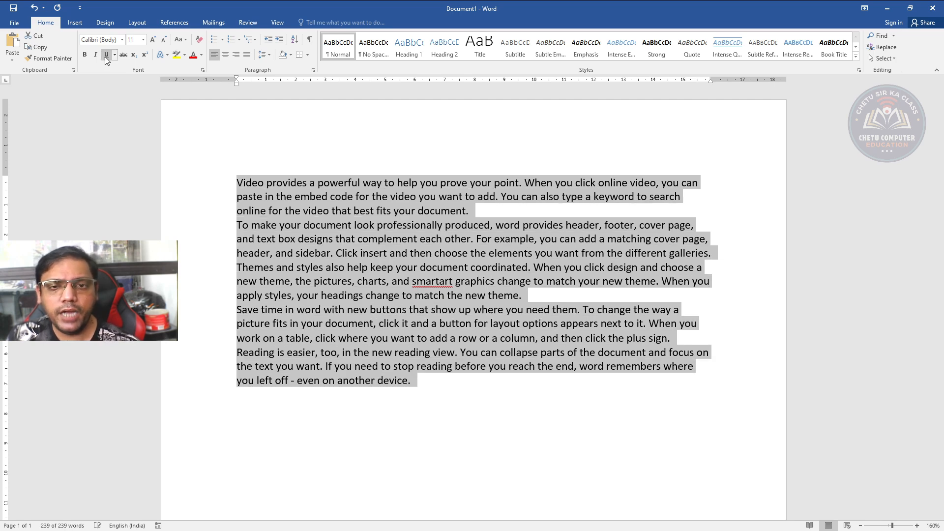
click(106, 55)
click(106, 55)
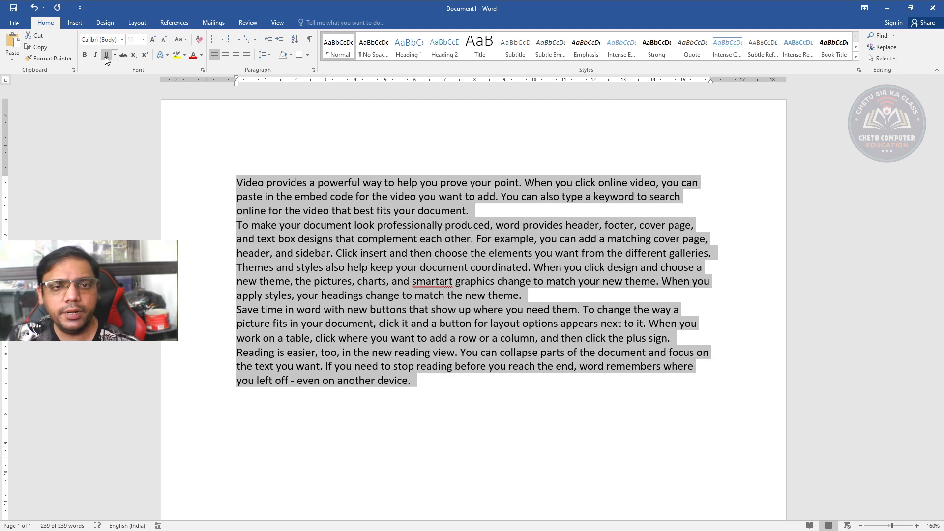
Toggle underline on and off for the selected paragraphs, view the available underline styles, and deselect the text
click(106, 55)
click(107, 55)
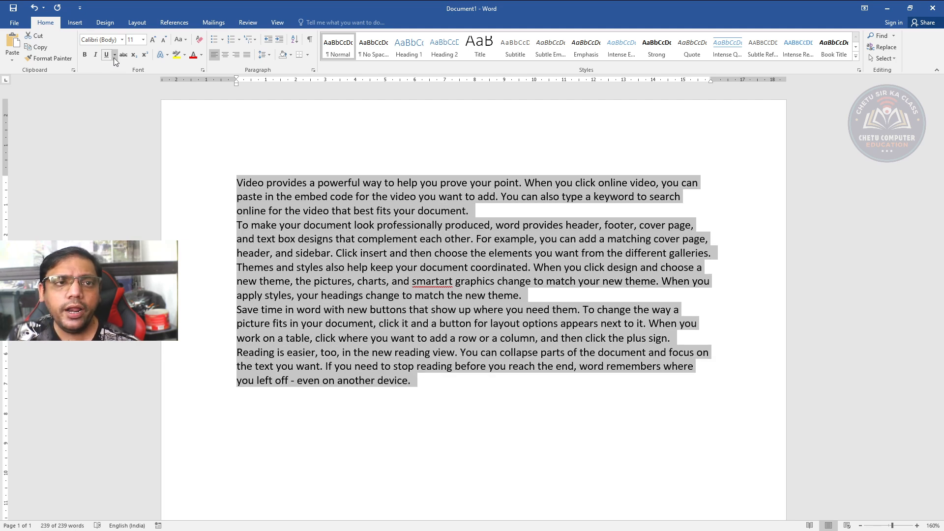
click(114, 57)
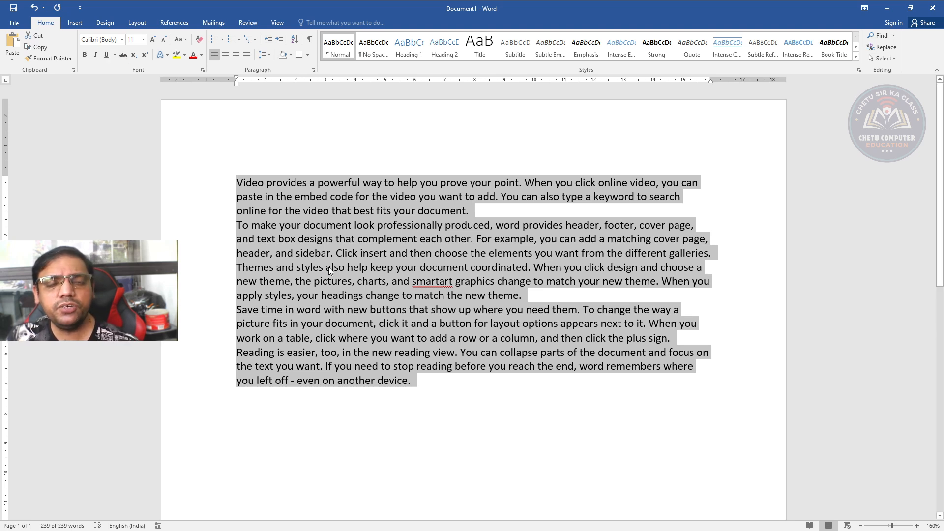
click(353, 280)
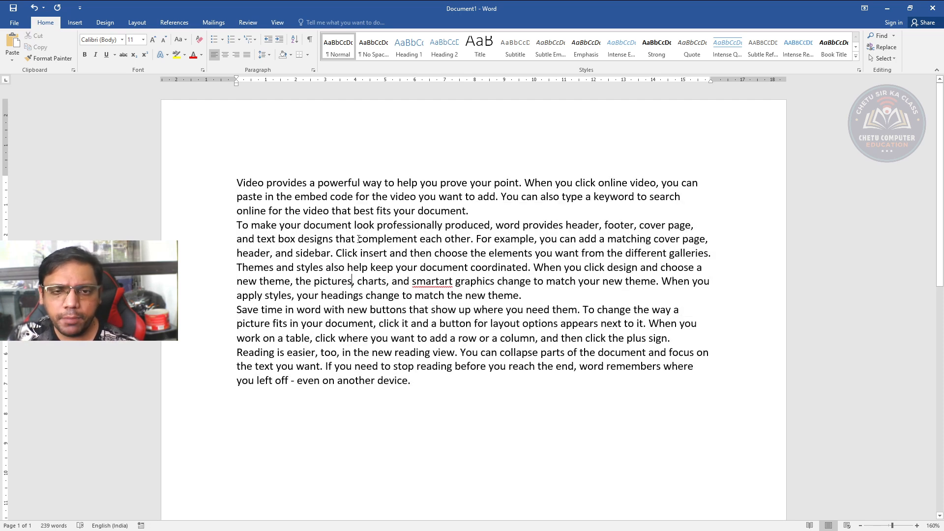
Toggle strikethrough on and off twice for the word "complement" in the second paragraph
drag(357, 240, 418, 242)
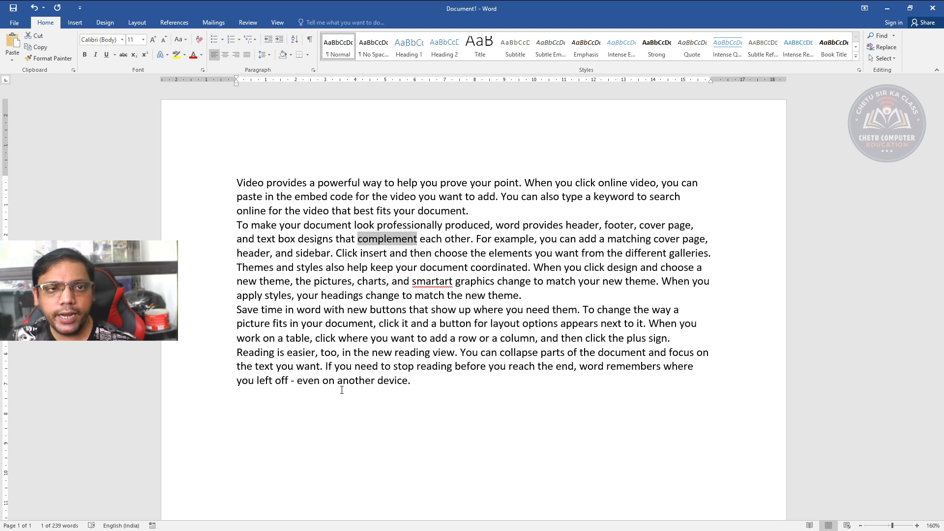
click(123, 55)
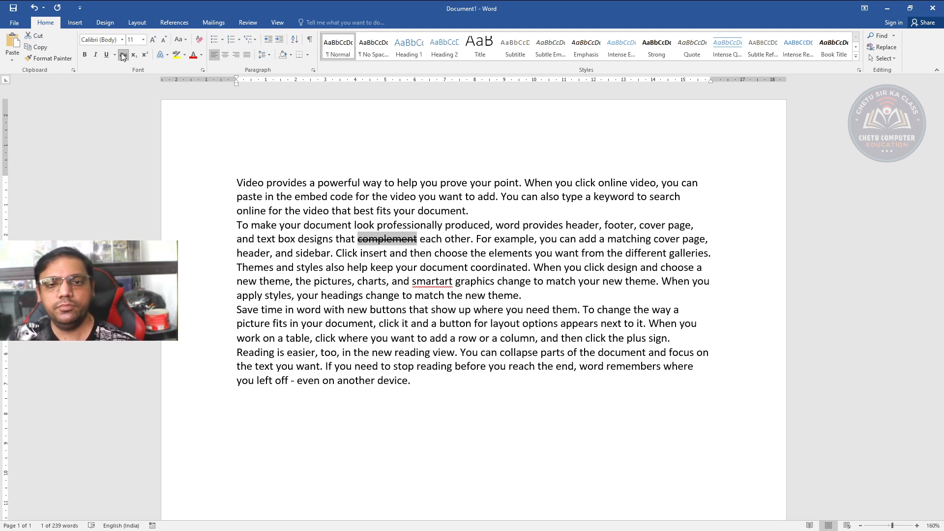
click(123, 55)
click(123, 55)
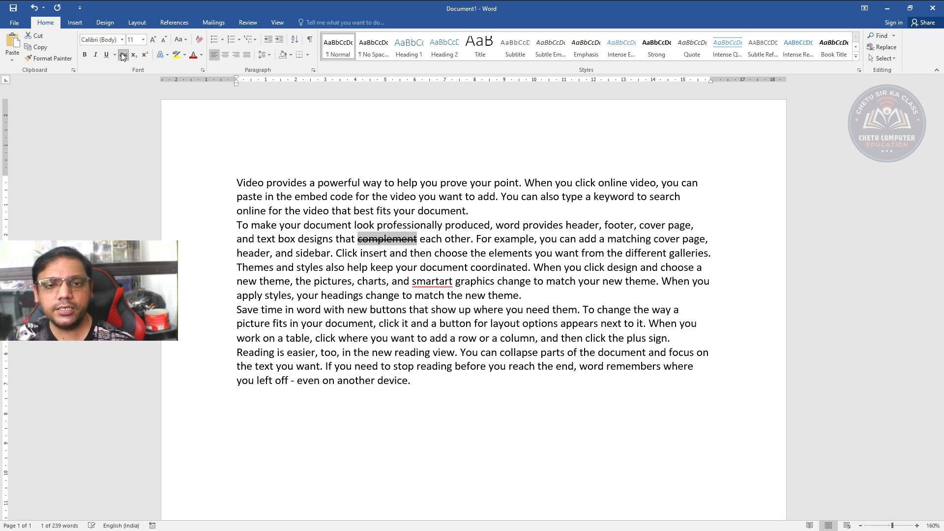
click(123, 55)
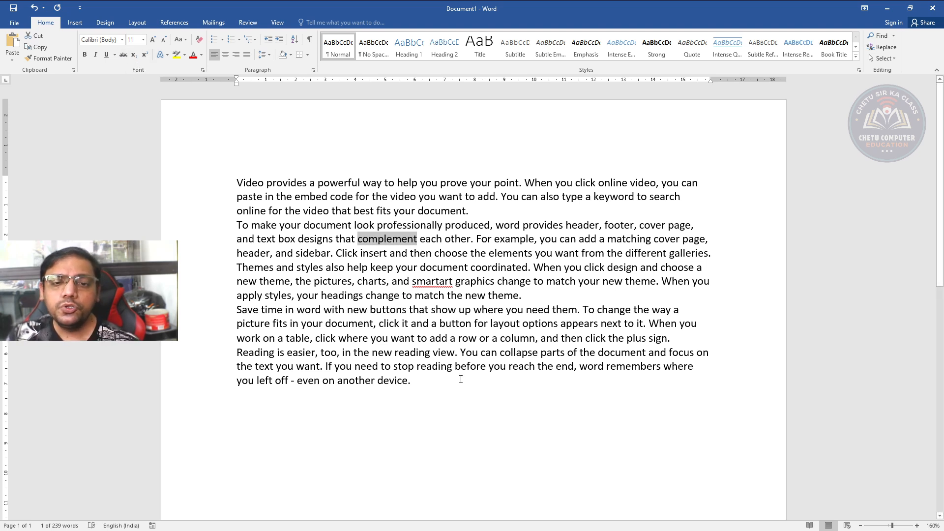
Add "1st" and the equation "X2 + Y2 = Z2" on separate new lines below the last paragraph
click(424, 392)
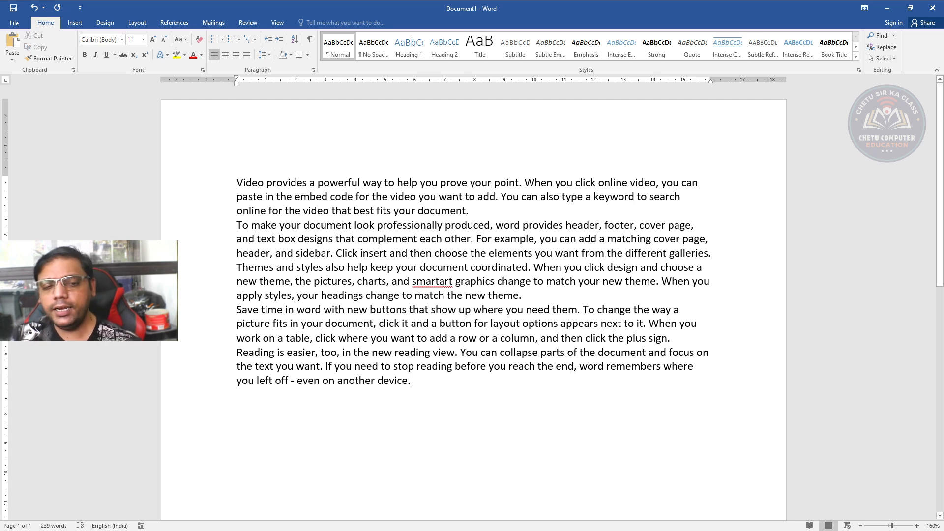
key(Return)
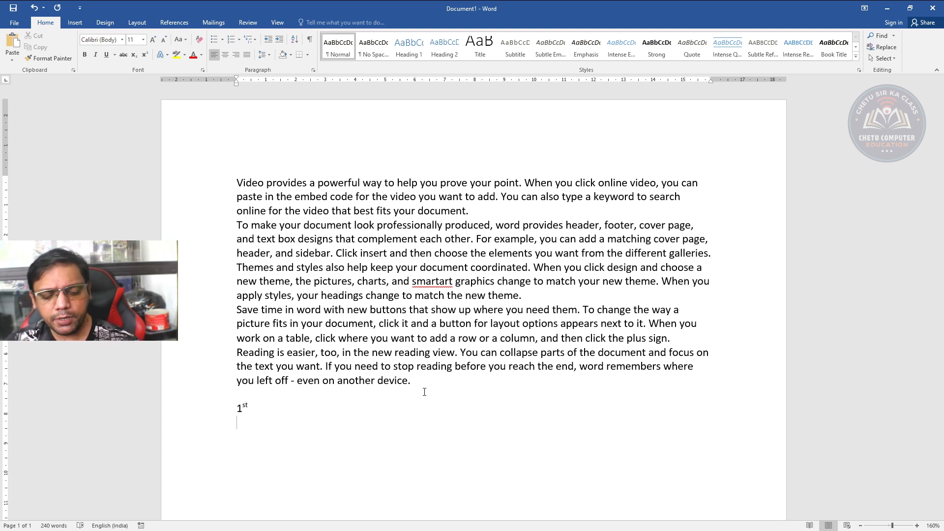
text(X2 + )
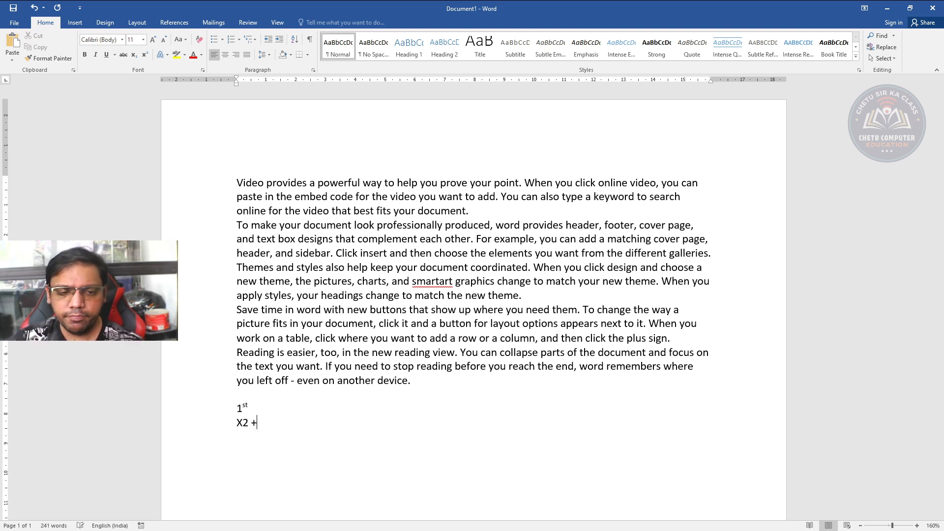
text(Y)
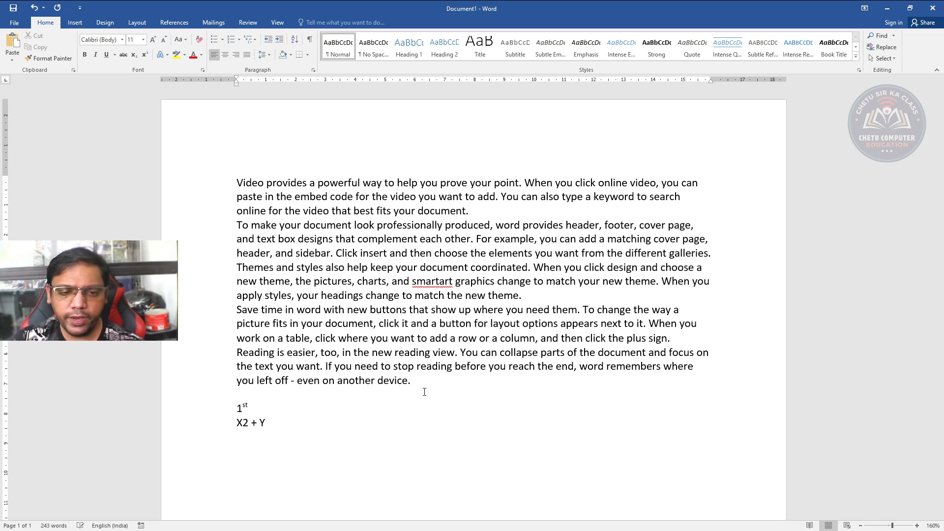
text(2 = )
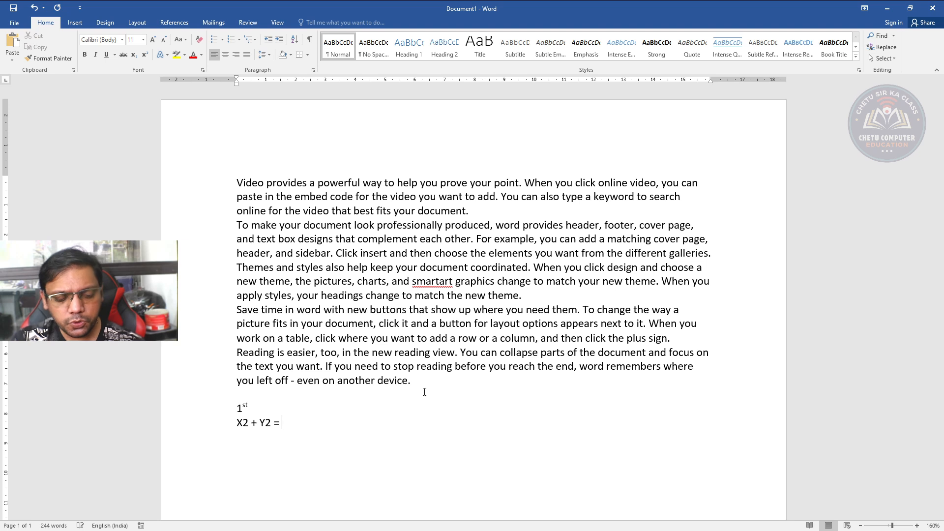
text(Z2)
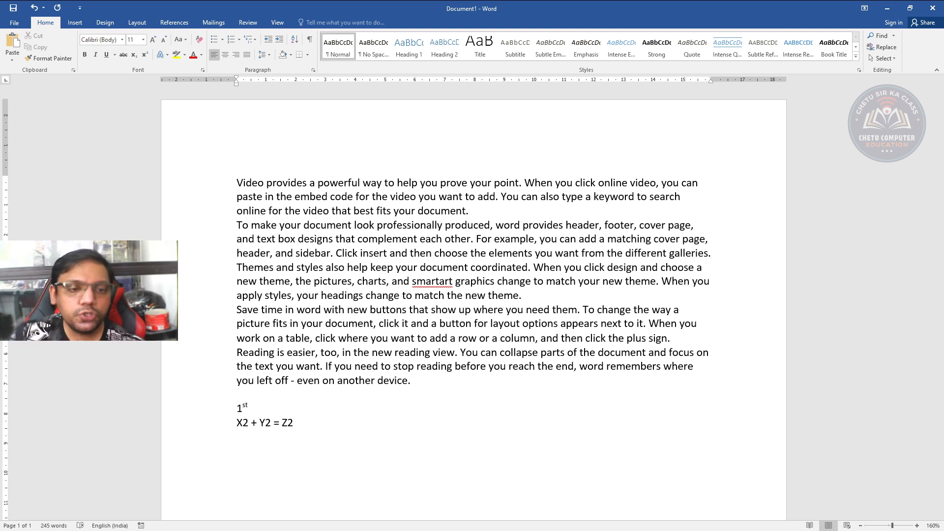
key(Return)
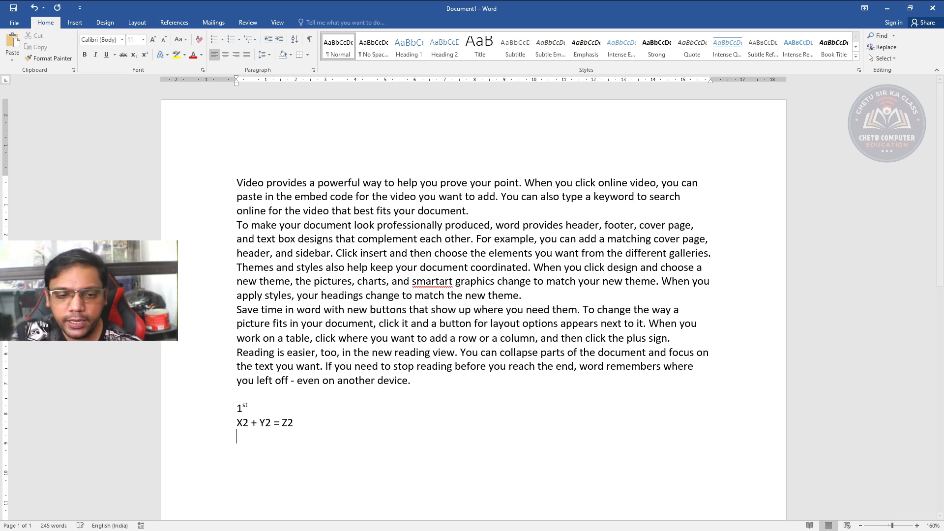
Format the 2 after X, Y and Z in the equation as superscript
drag(241, 423, 248, 424)
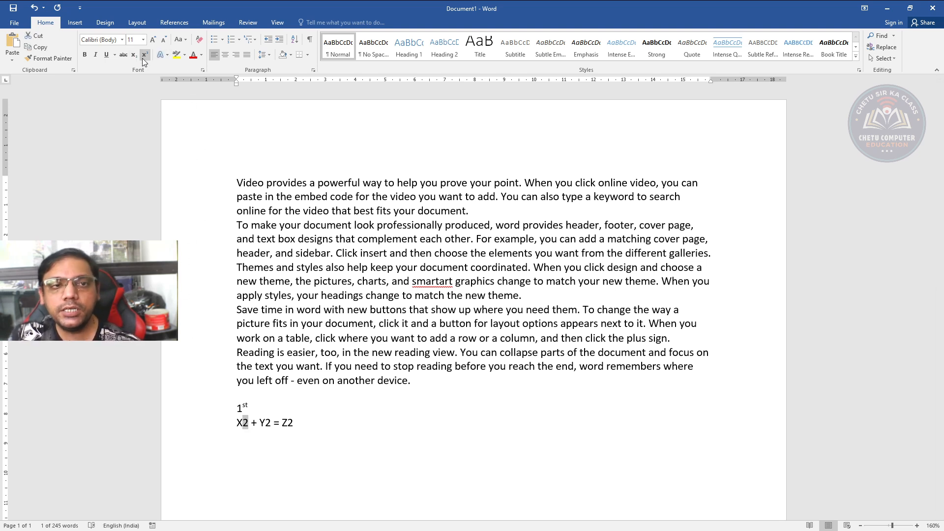
click(143, 58)
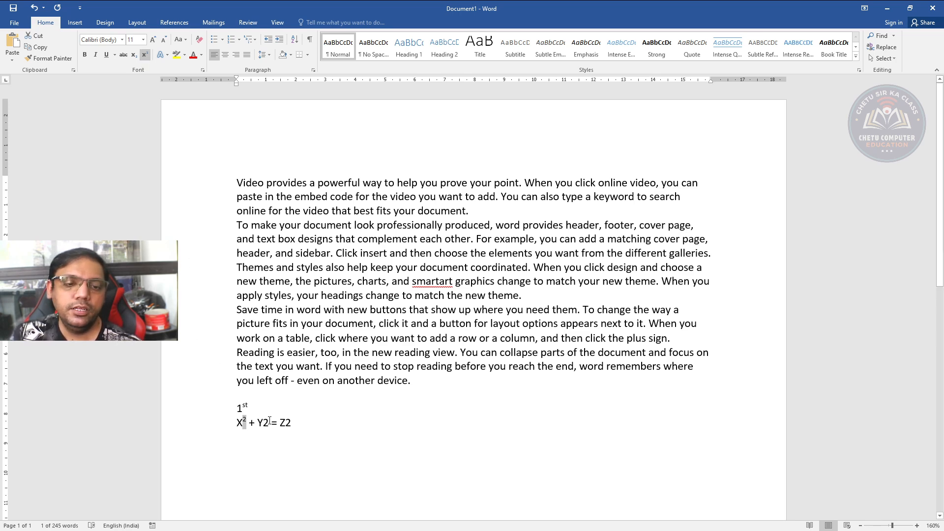
drag(265, 422, 271, 422)
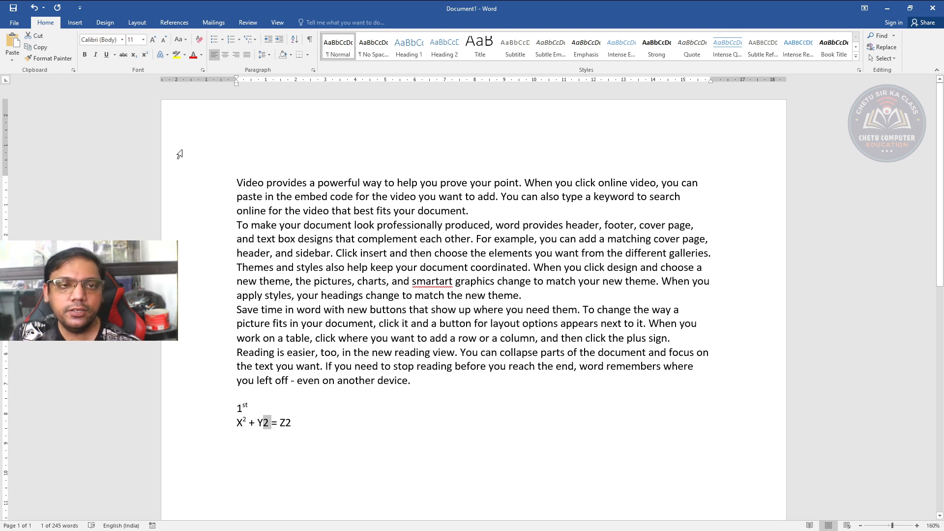
click(144, 57)
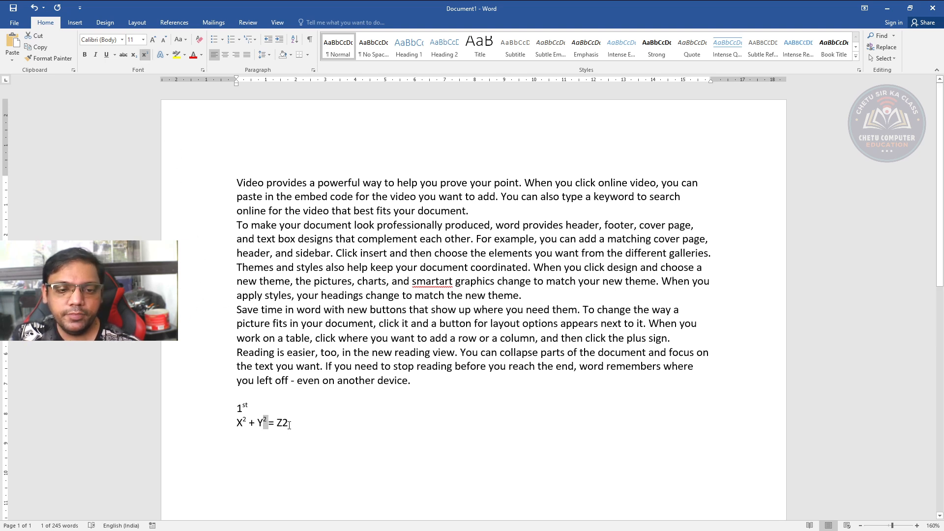
drag(282, 423, 288, 423)
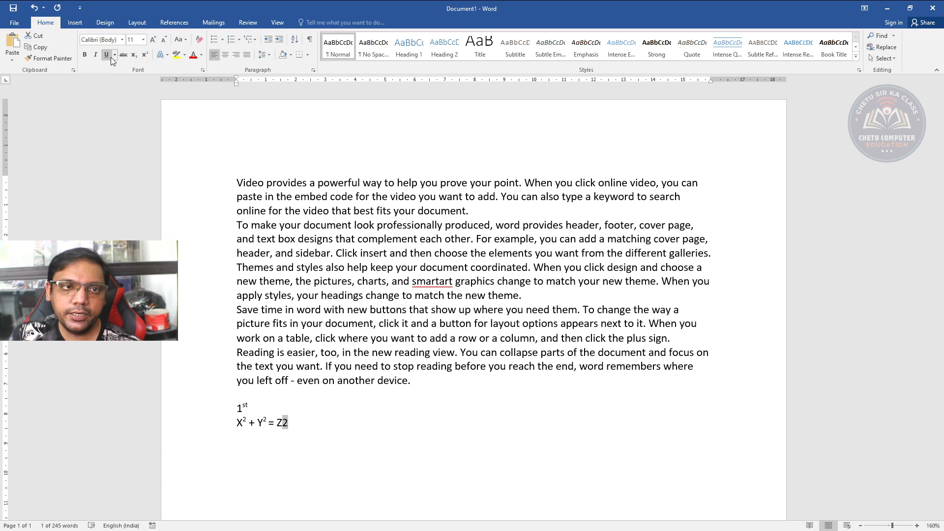
click(144, 56)
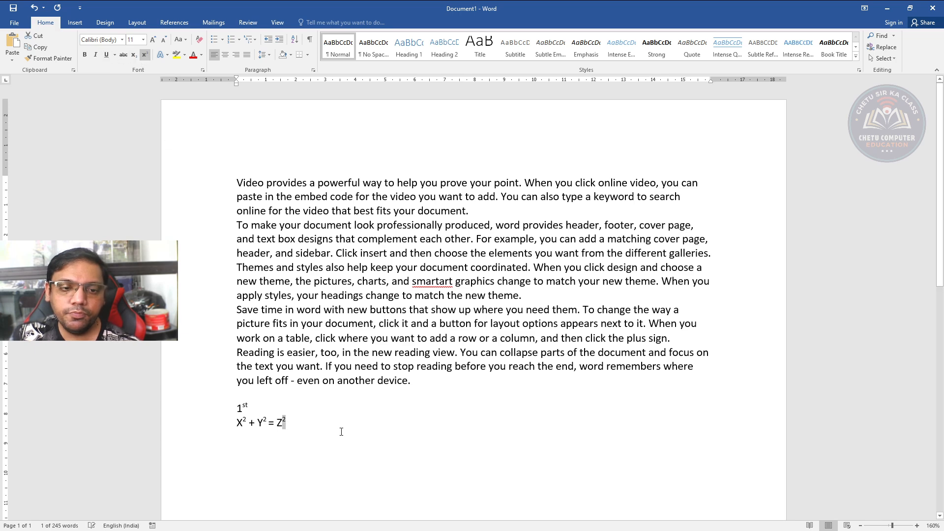
Write "H2O" below the equation, leaving a blank line between them, and format its 2 as subscript
click(267, 458)
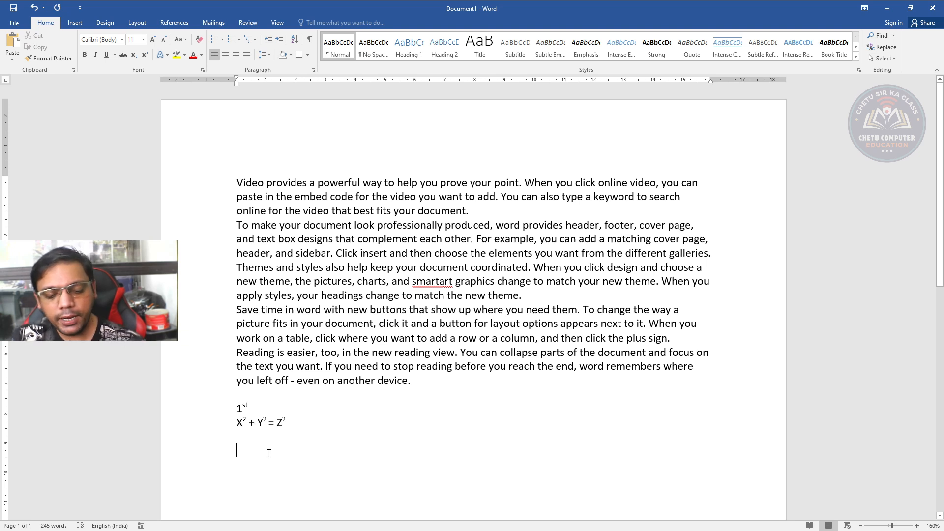
text(H2O)
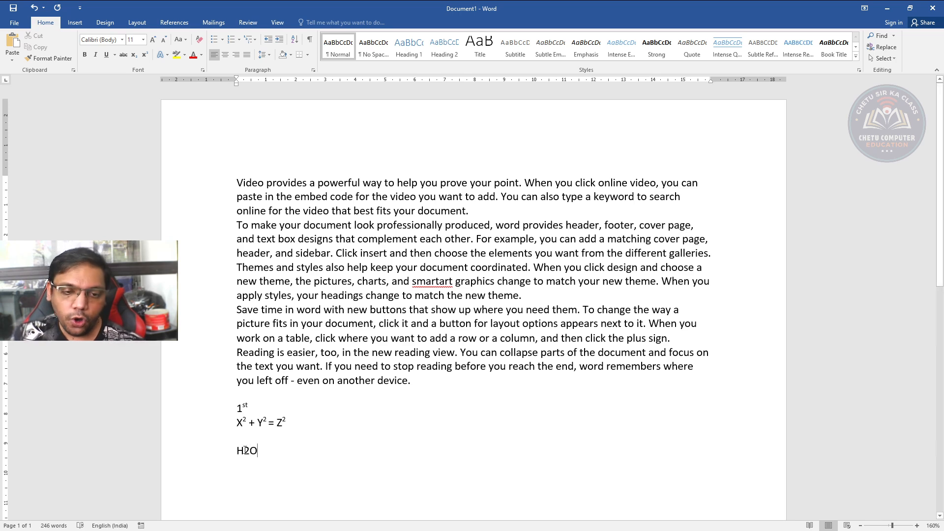
drag(244, 451, 252, 452)
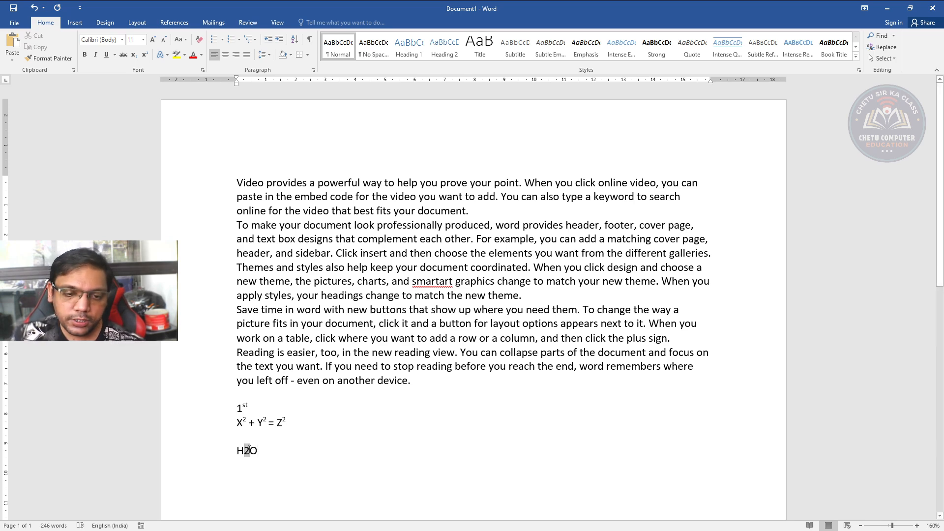
click(133, 55)
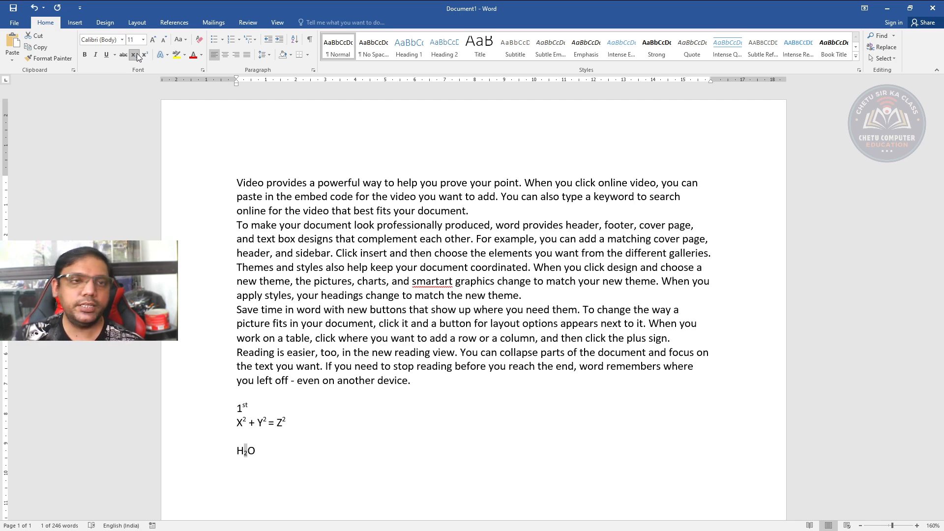
Preview text effects, including a green glow, on all five paragraphs without applying any
drag(234, 188, 451, 378)
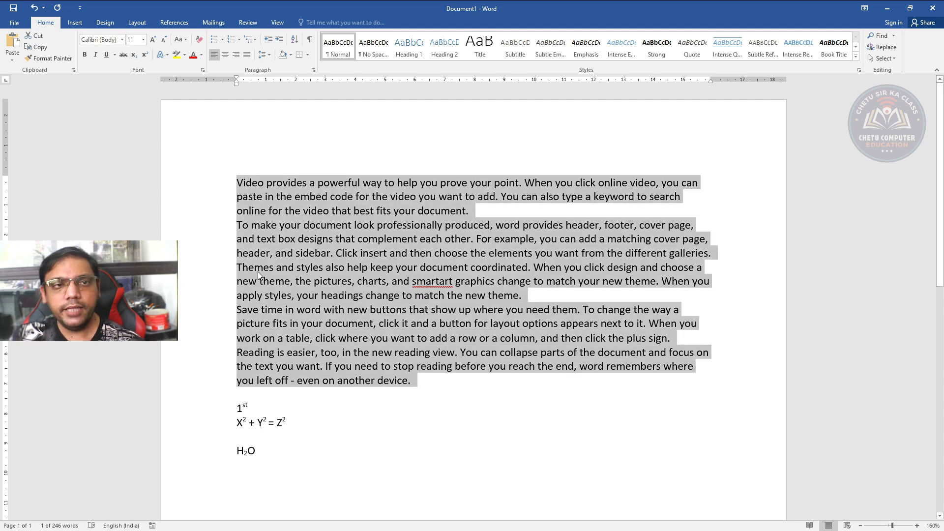
click(165, 54)
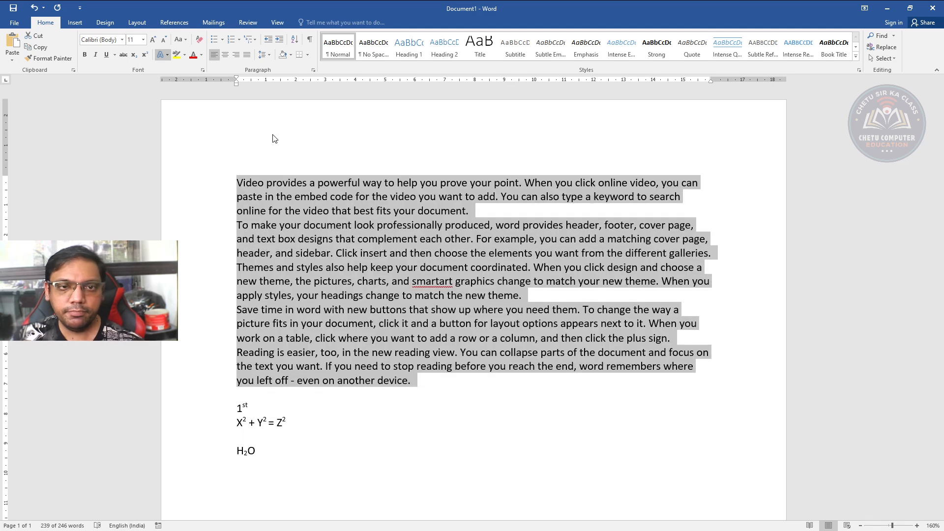
click(277, 138)
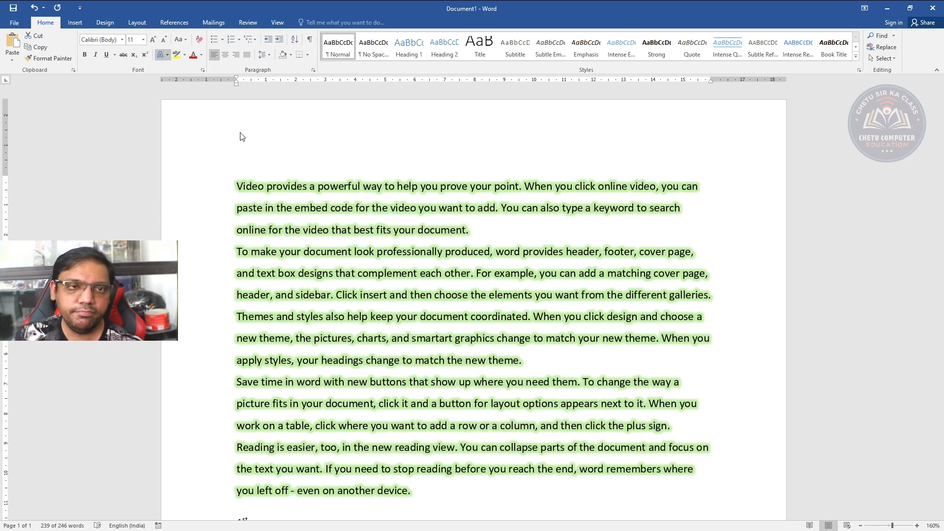
Highlight all five paragraphs in turquoise
click(185, 55)
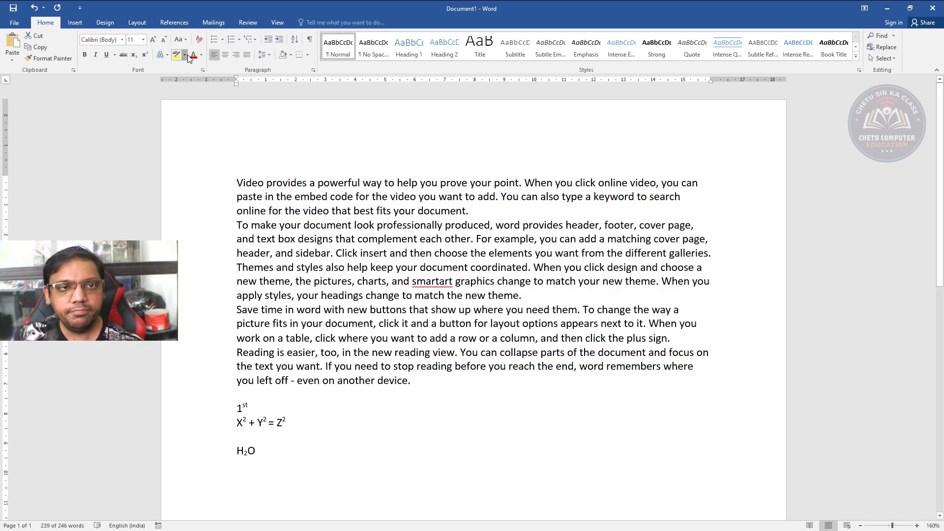
click(220, 74)
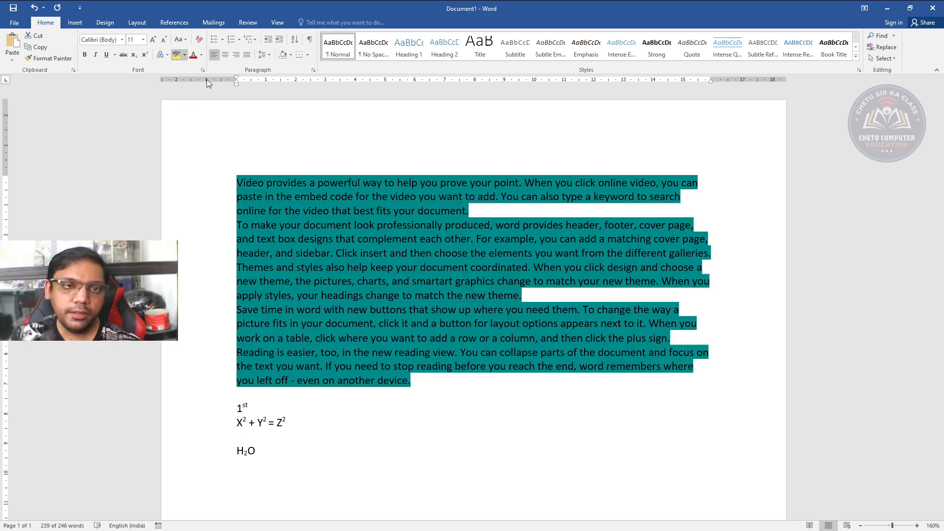
click(207, 71)
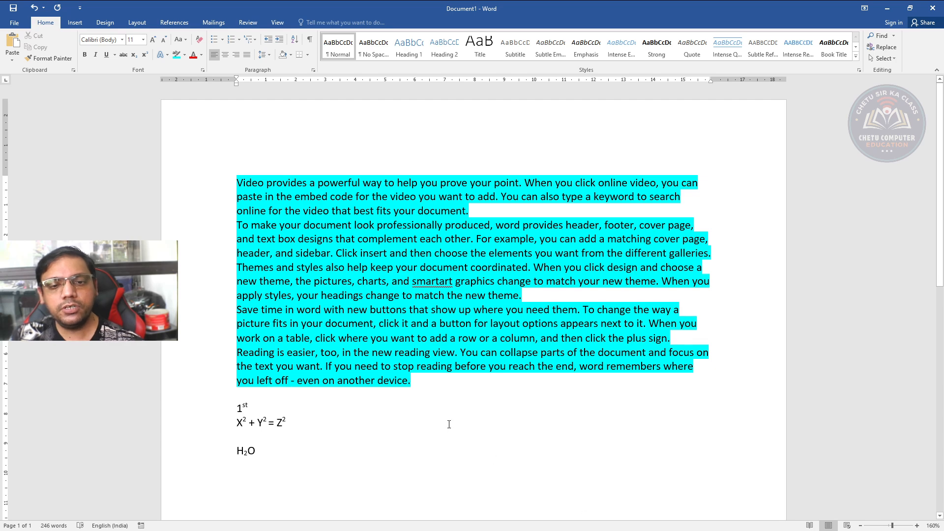
Try clearing the formatting of the five highlighted paragraphs, and remove their highlight by choosing No Color
drag(236, 183, 412, 382)
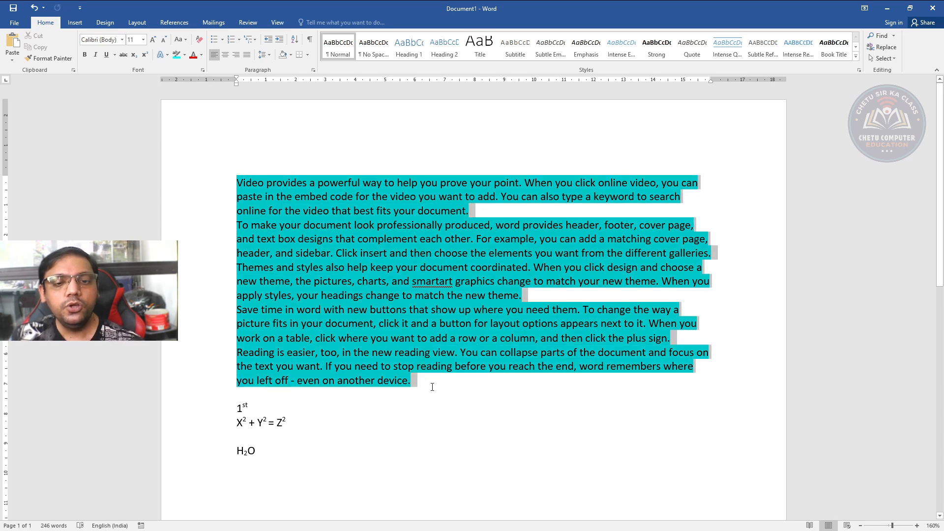
click(198, 40)
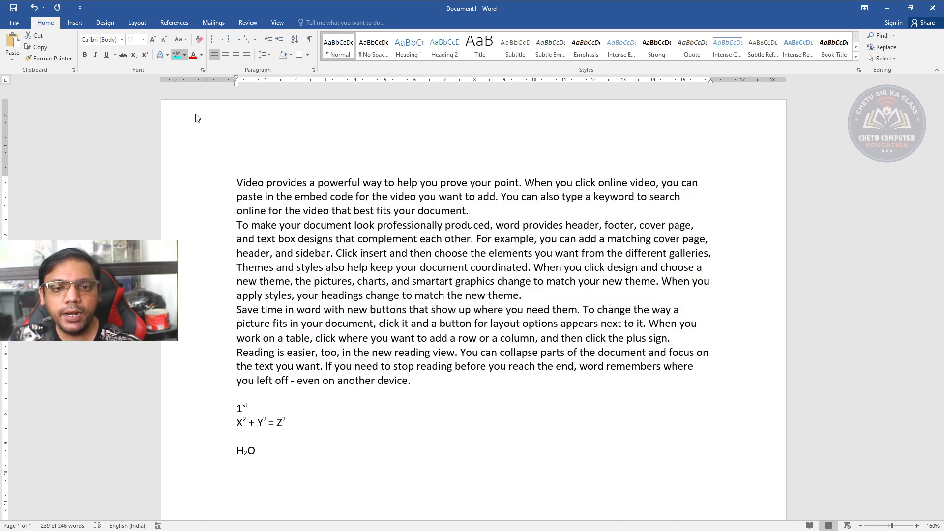
click(196, 114)
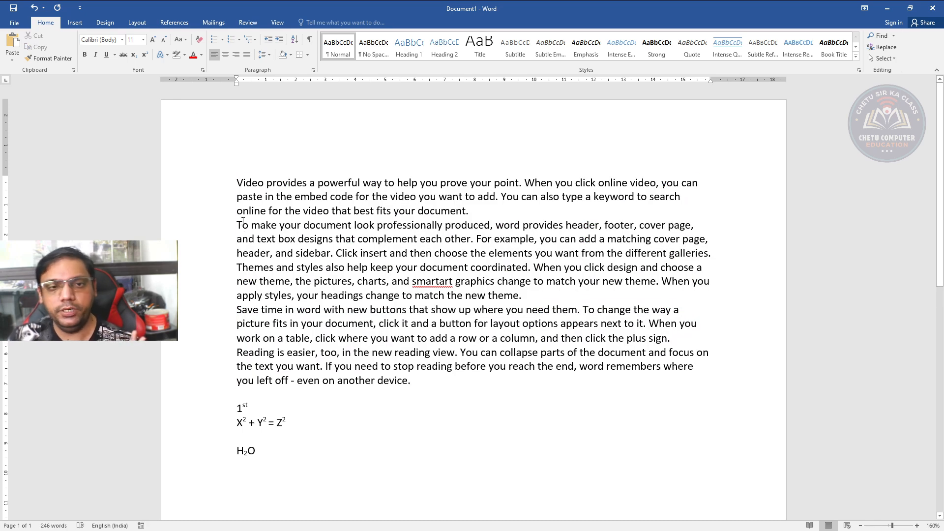
drag(234, 180, 446, 390)
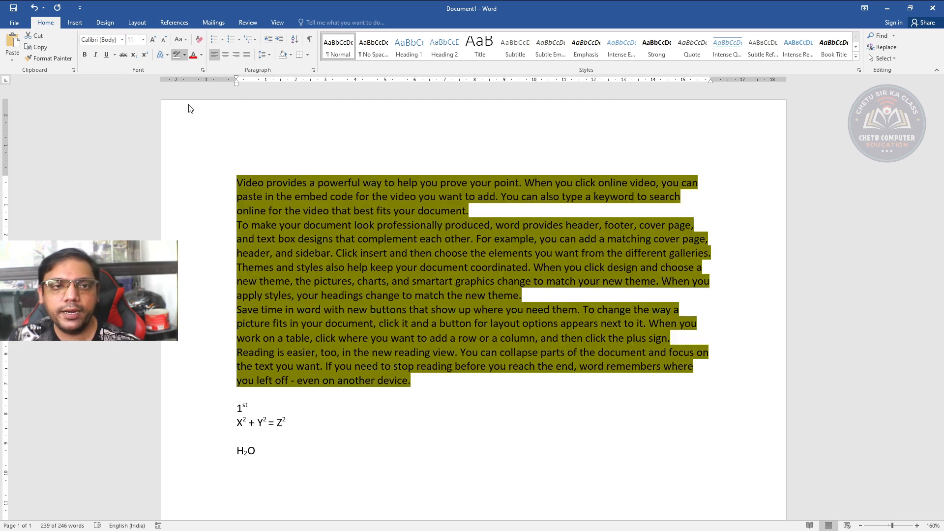
click(188, 114)
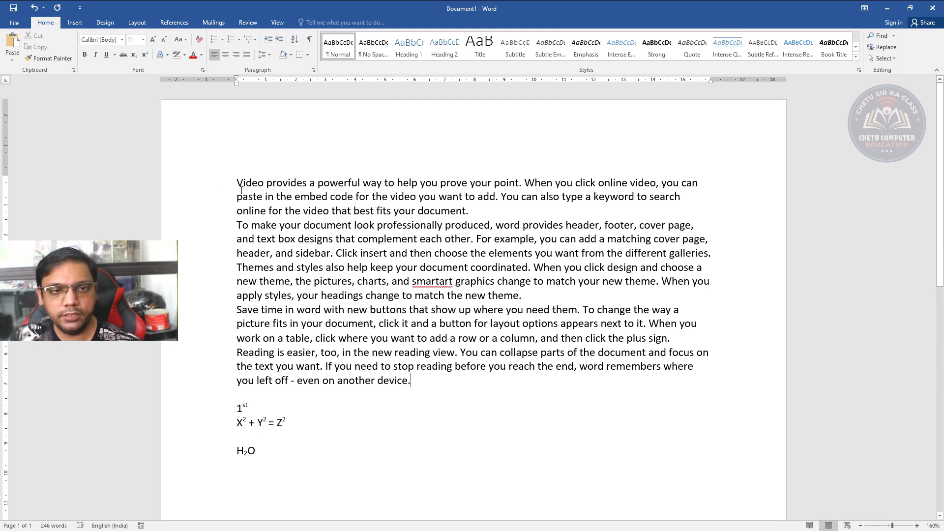
Try a gray font color on the five paragraphs and clear their formatting
drag(233, 182, 439, 381)
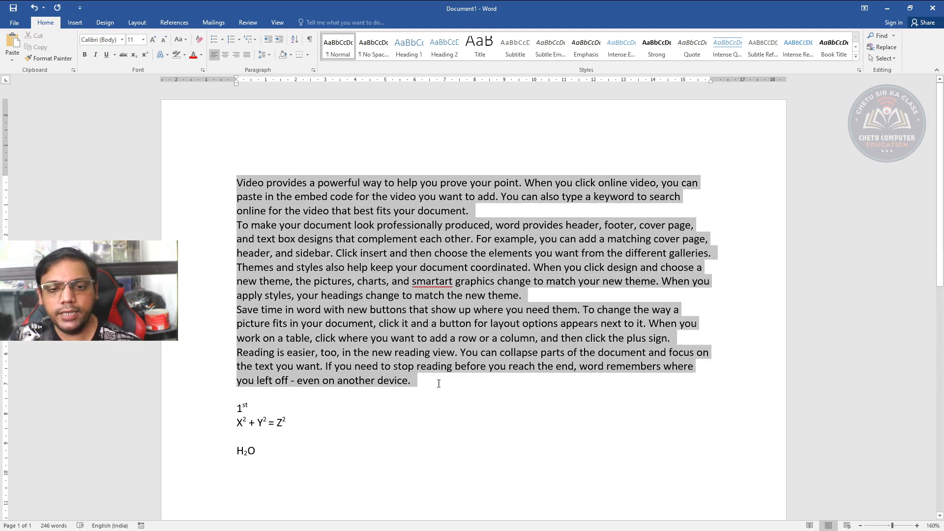
click(200, 57)
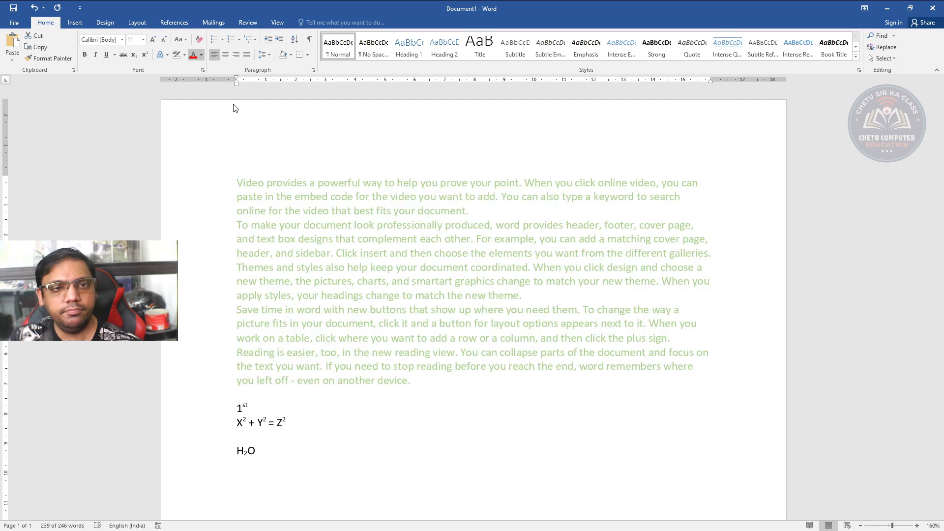
click(213, 93)
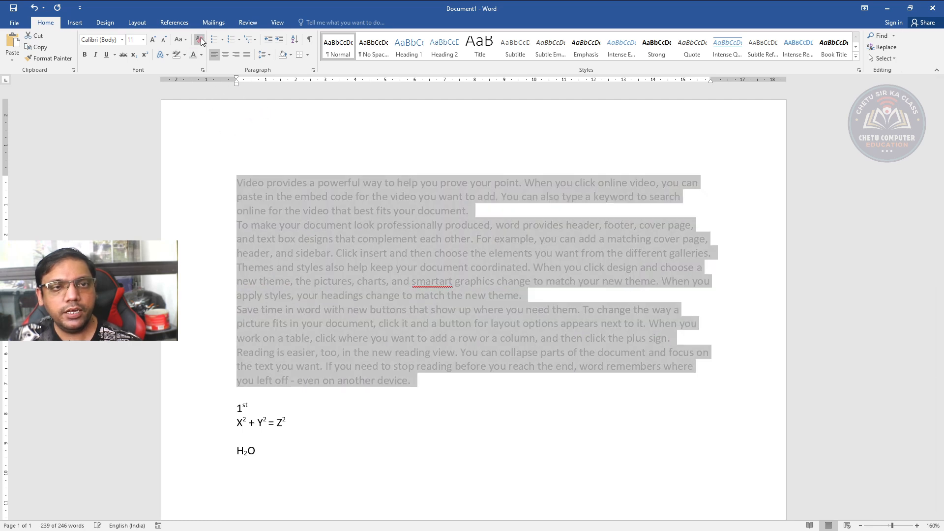
click(201, 40)
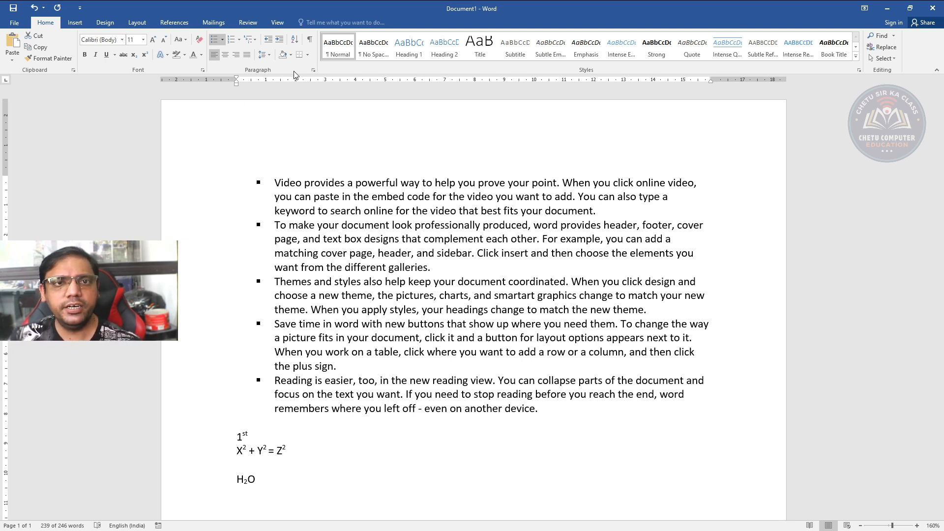
Number the five paragraphs with uppercase Roman numerals
click(239, 39)
click(237, 116)
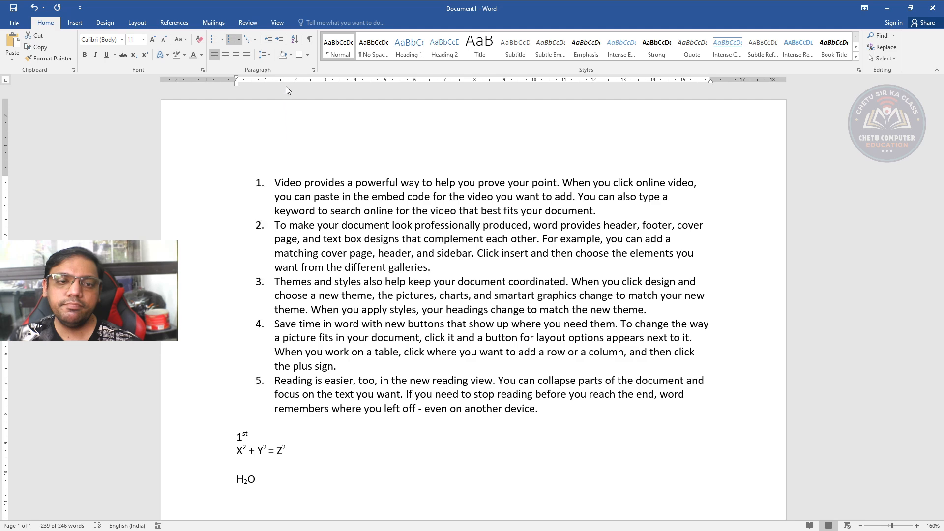
click(248, 129)
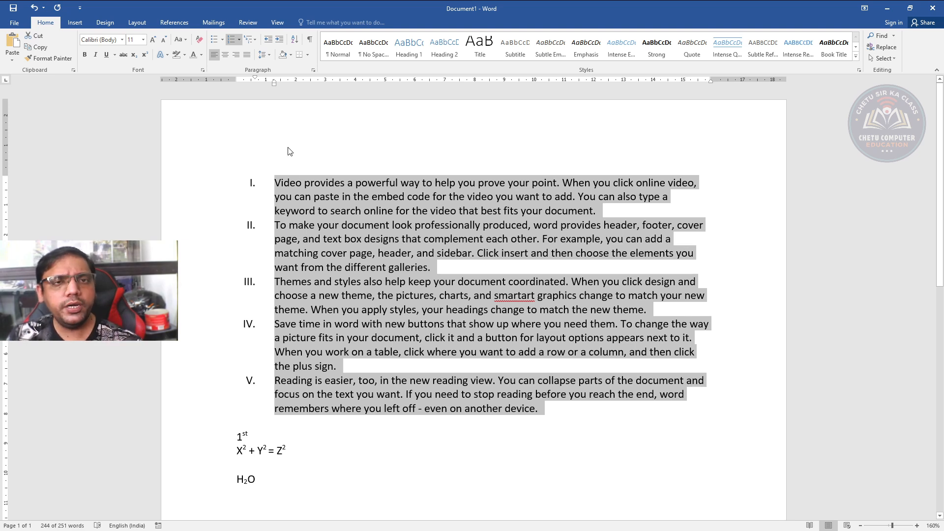
Decrease and increase the numbered list's indent repeatedly, and remove the numbering from the five paragraphs
click(270, 40)
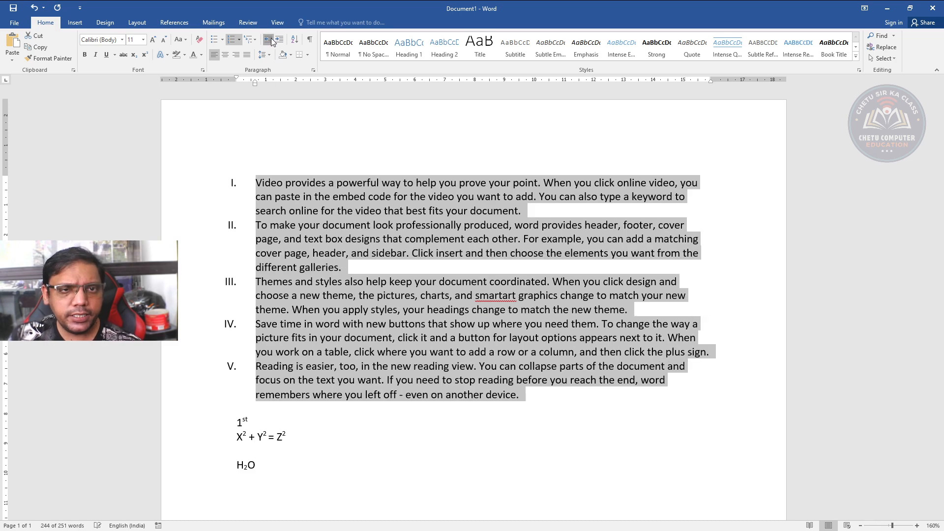
click(278, 40)
click(277, 40)
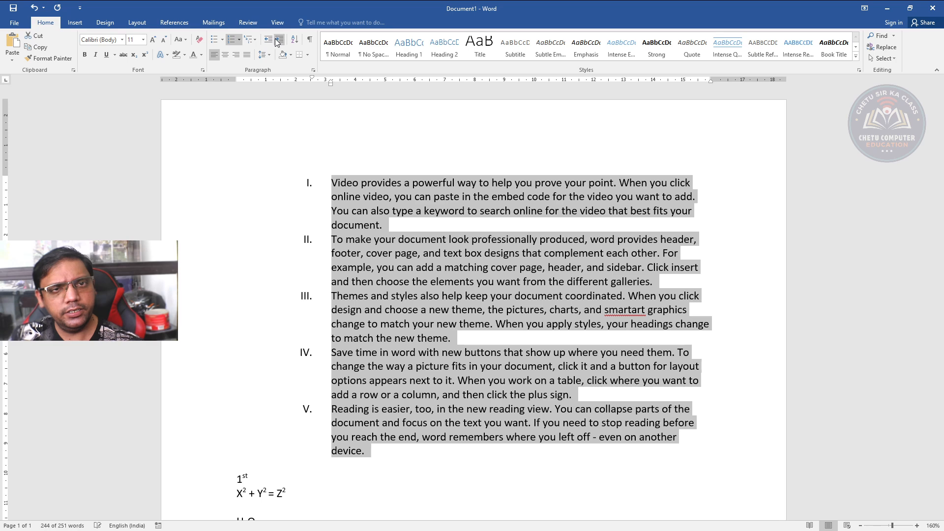
click(267, 39)
click(267, 39)
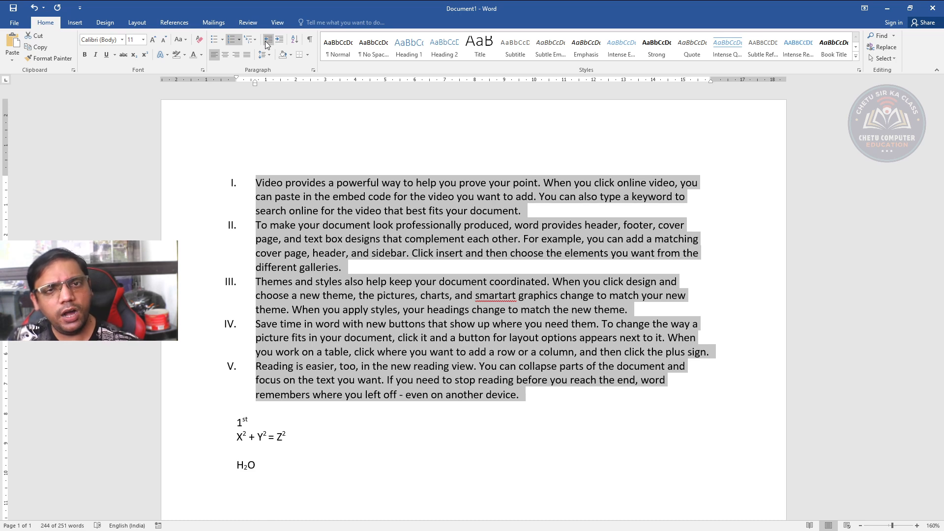
click(278, 40)
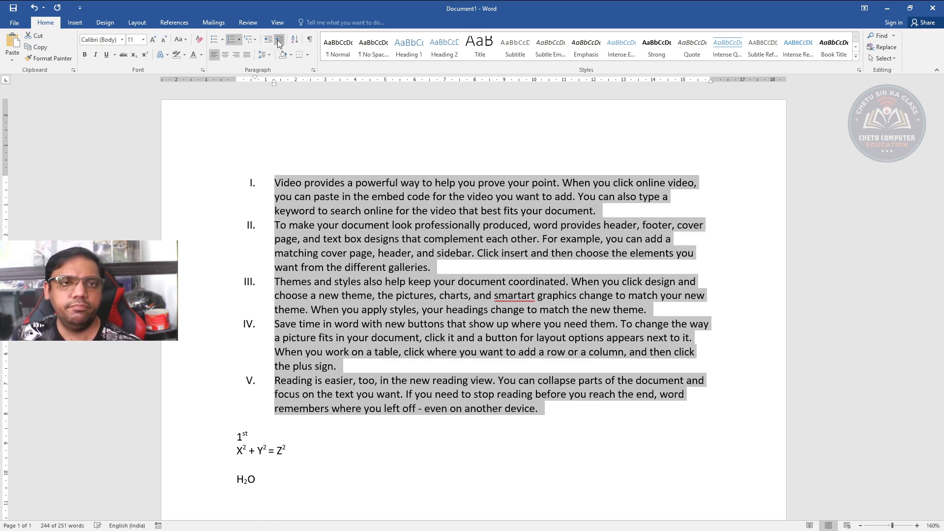
click(279, 40)
click(271, 42)
click(271, 41)
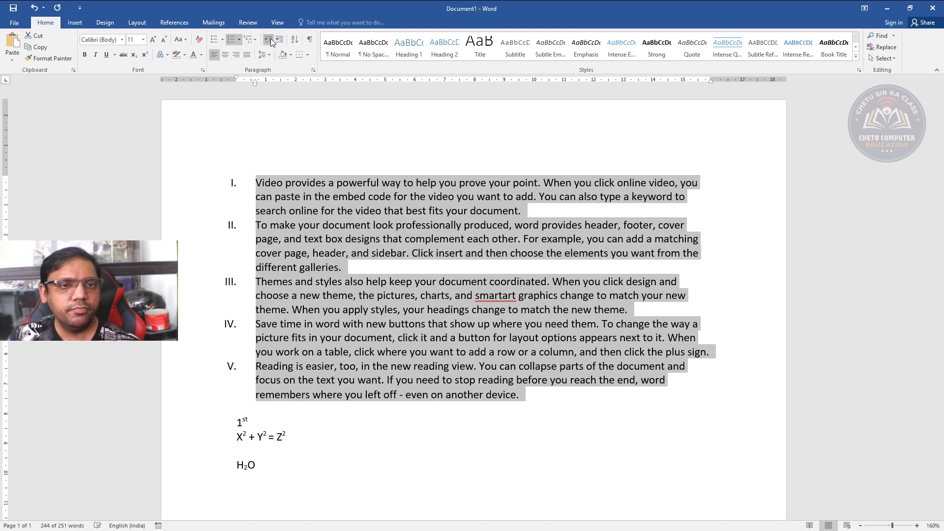
click(232, 39)
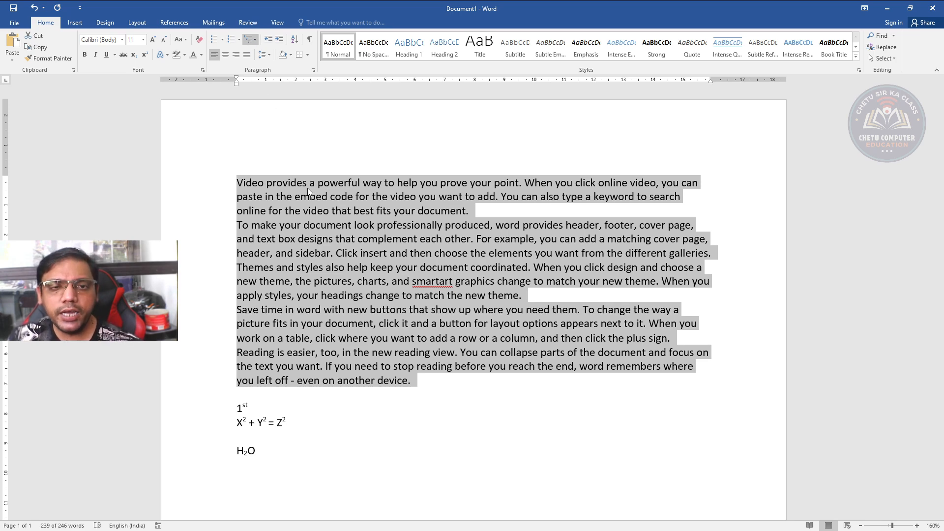
Try the ❖ multilevel list style on the five paragraphs and remove their bullets
click(259, 189)
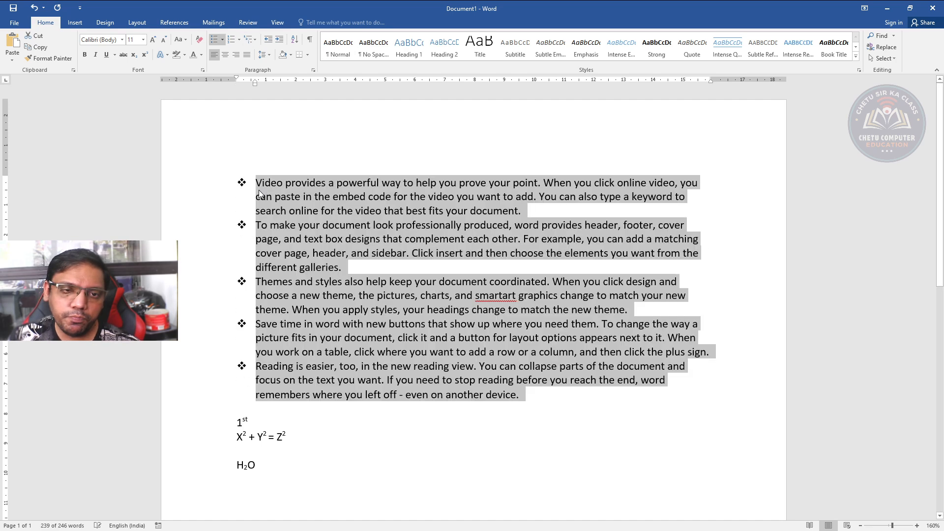
click(216, 39)
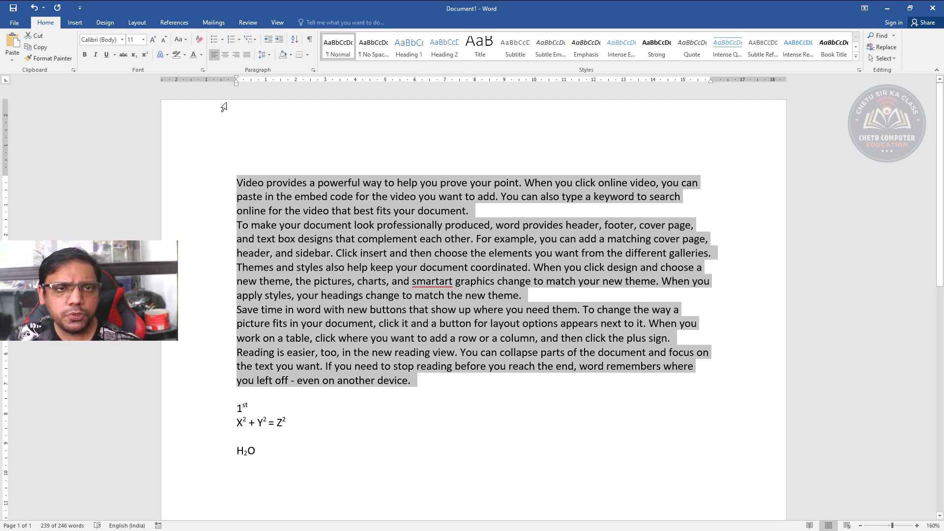
Try center and right alignment on the five paragraphs, and return them to left alignment
click(224, 55)
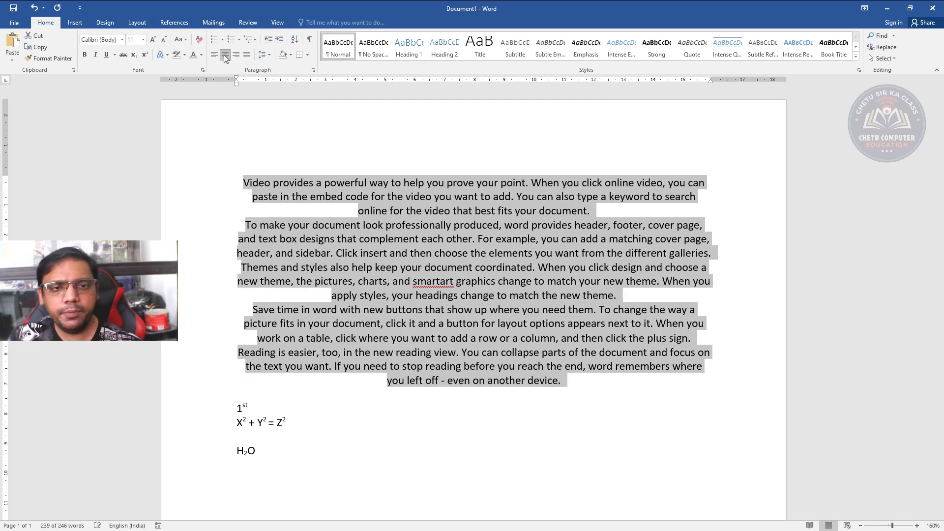
click(235, 55)
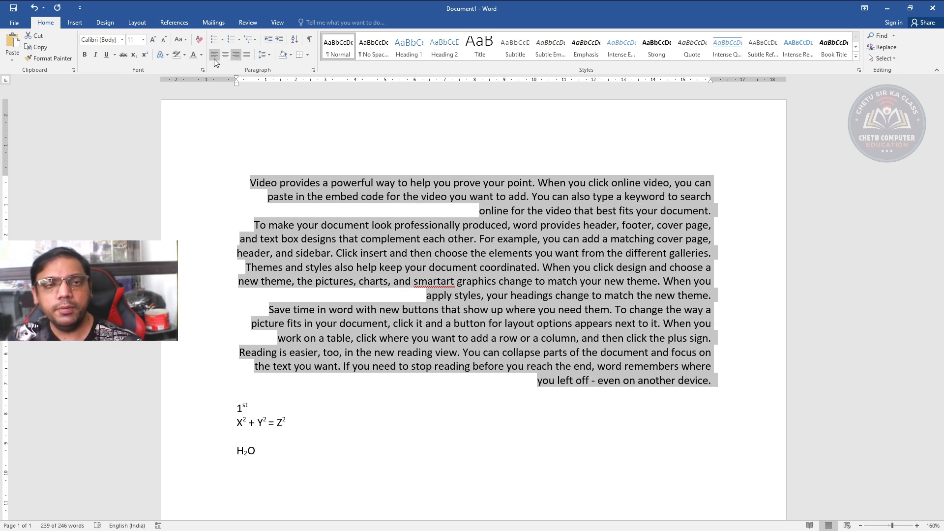
click(214, 57)
click(225, 56)
click(236, 56)
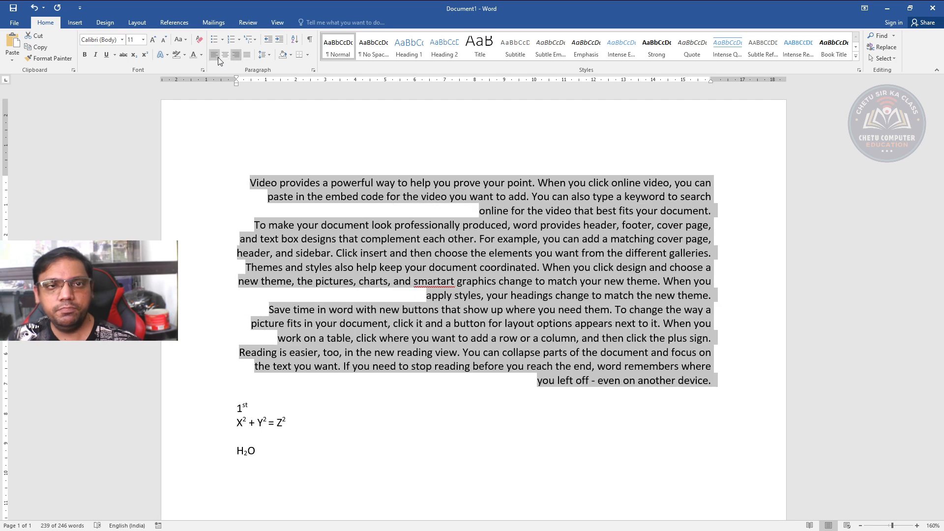
click(216, 57)
click(225, 55)
click(237, 55)
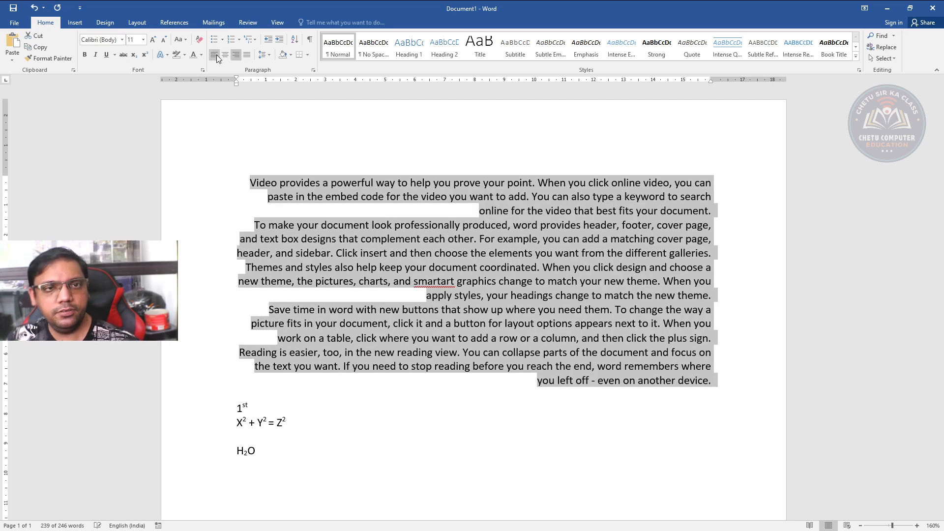
click(217, 54)
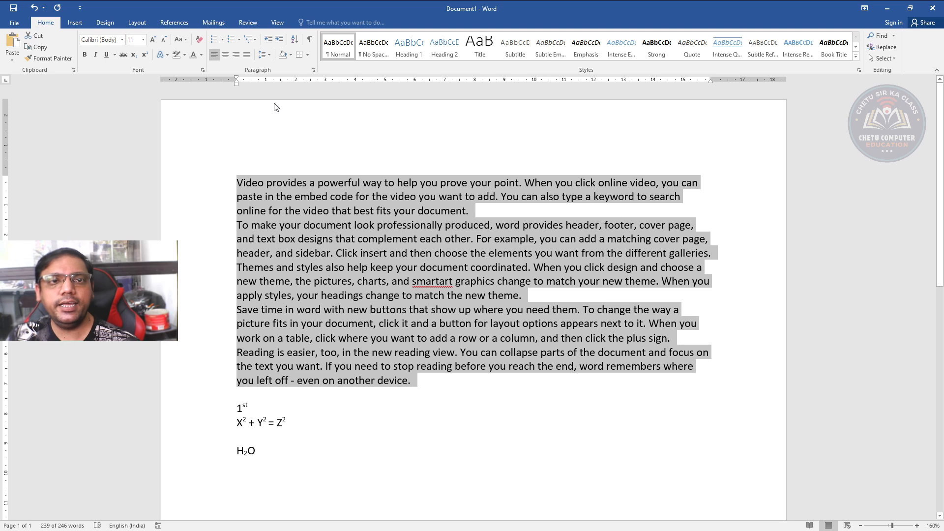
Justify the five paragraphs and preview wider line spacing, keeping them single-spaced
click(246, 54)
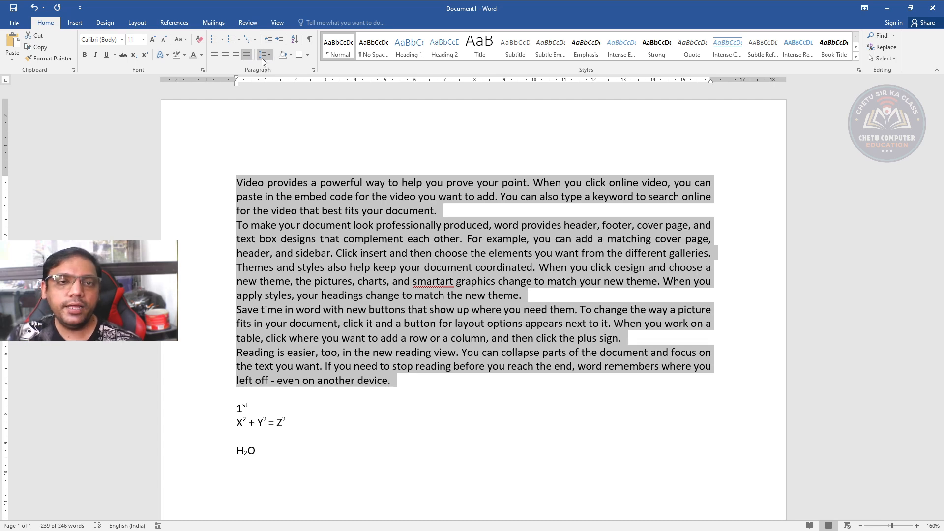
click(262, 58)
click(272, 76)
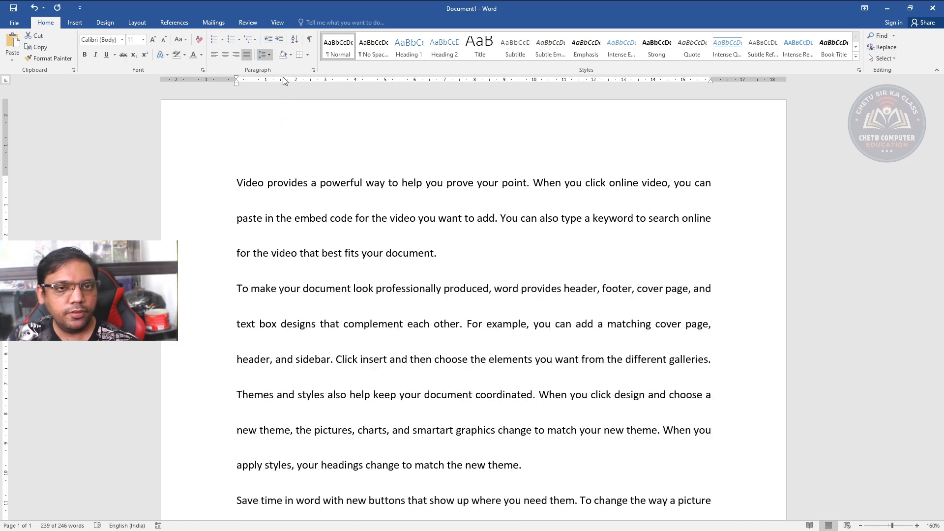
click(283, 75)
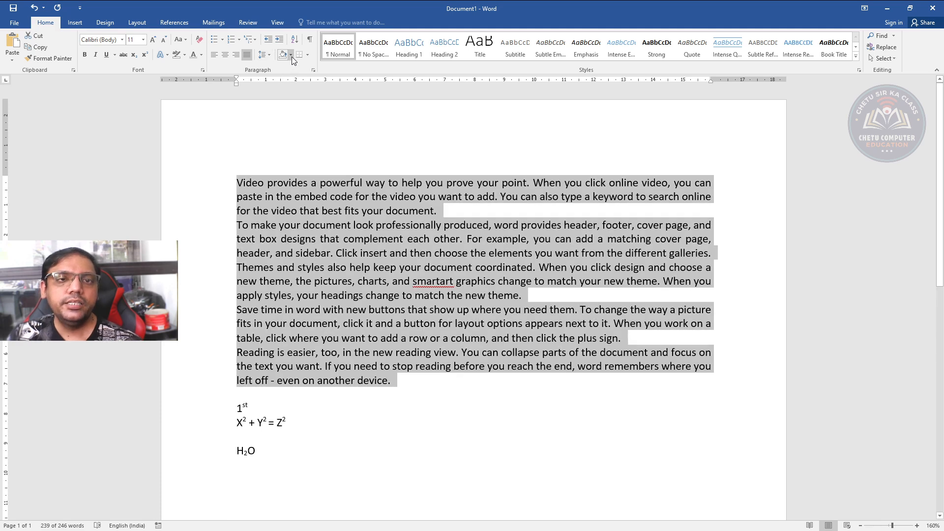
Compare the shading and highlight options, shade the five paragraphs dark green, and clear all their formatting
click(292, 56)
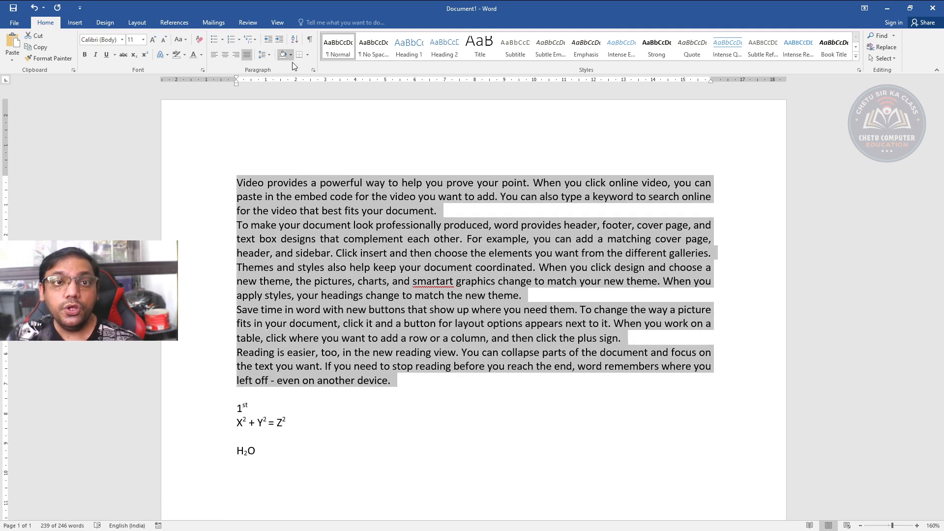
click(301, 99)
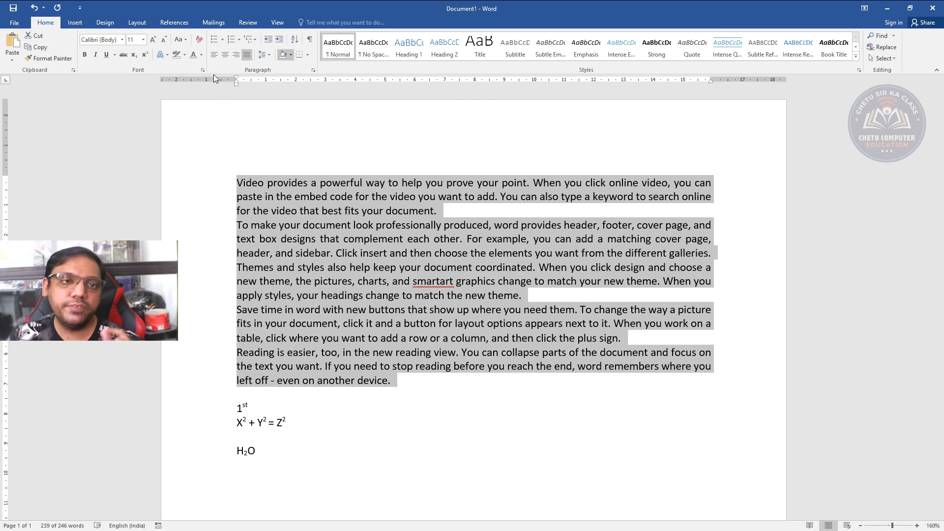
click(187, 54)
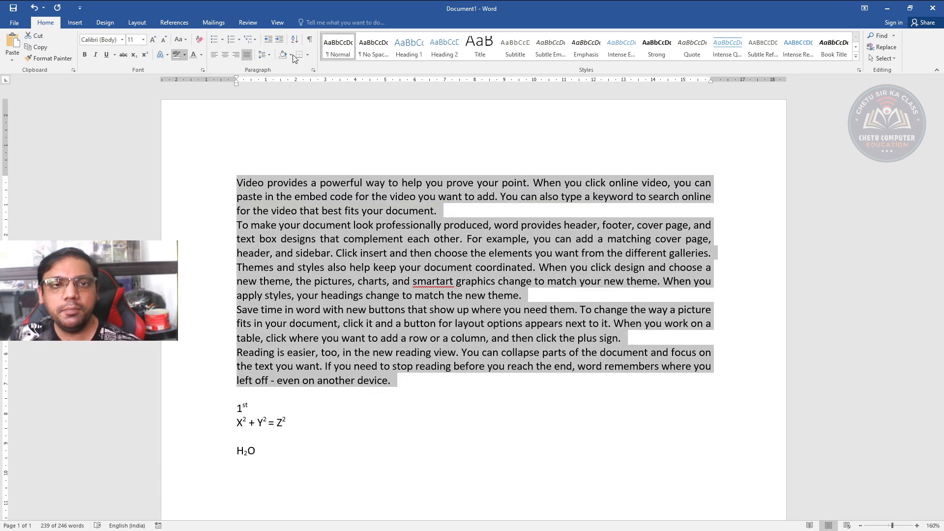
click(293, 55)
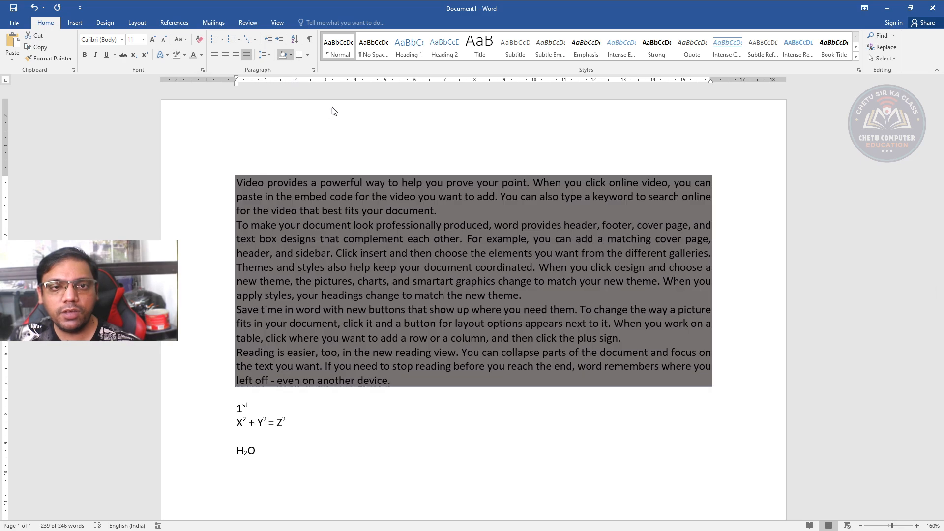
click(357, 112)
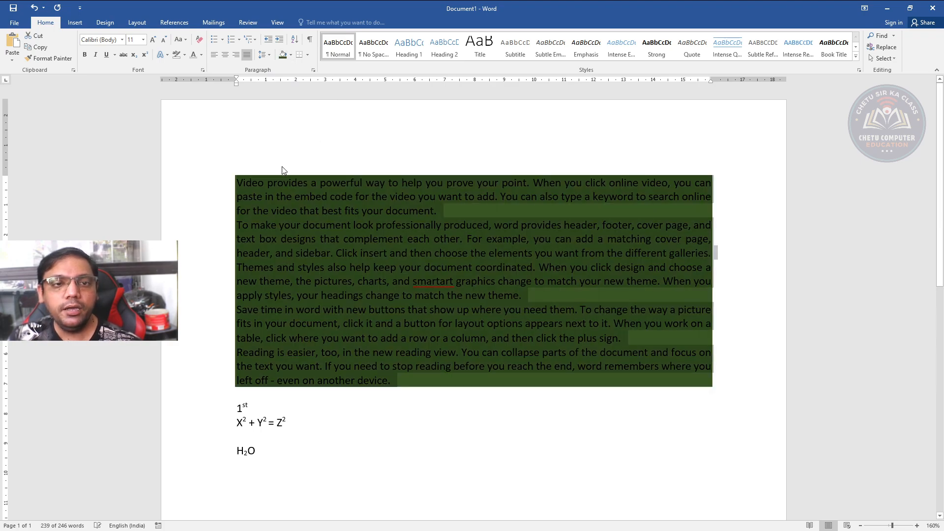
click(198, 40)
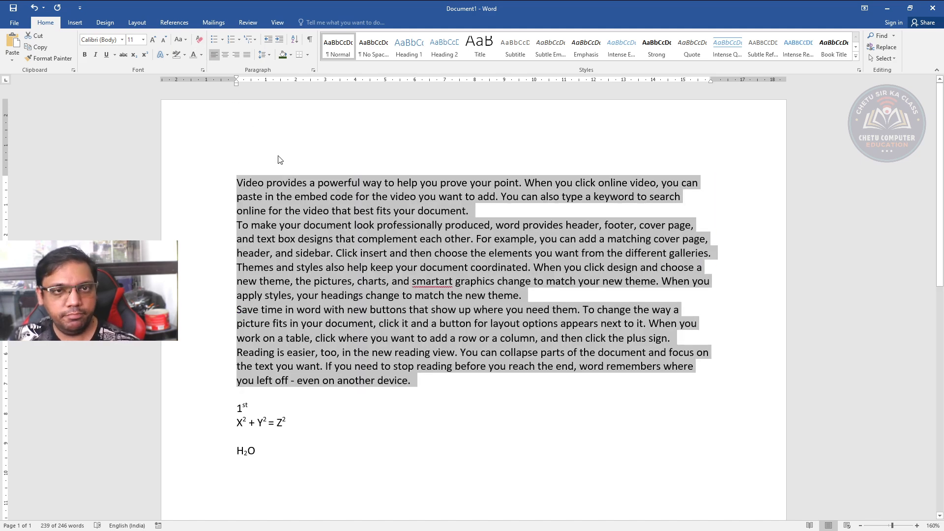
Look through the border options without applying any, and toggle the paragraph marks and formatting symbols on and off
click(307, 55)
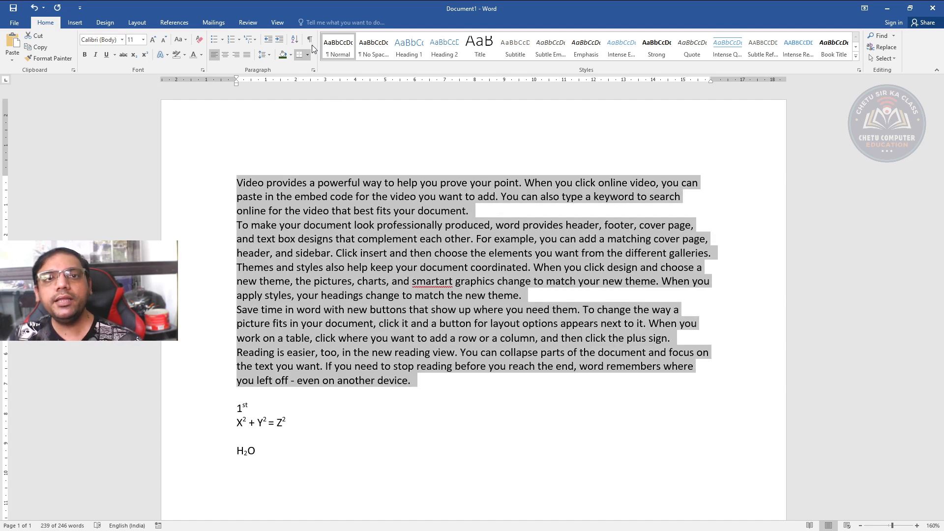
click(310, 40)
click(311, 40)
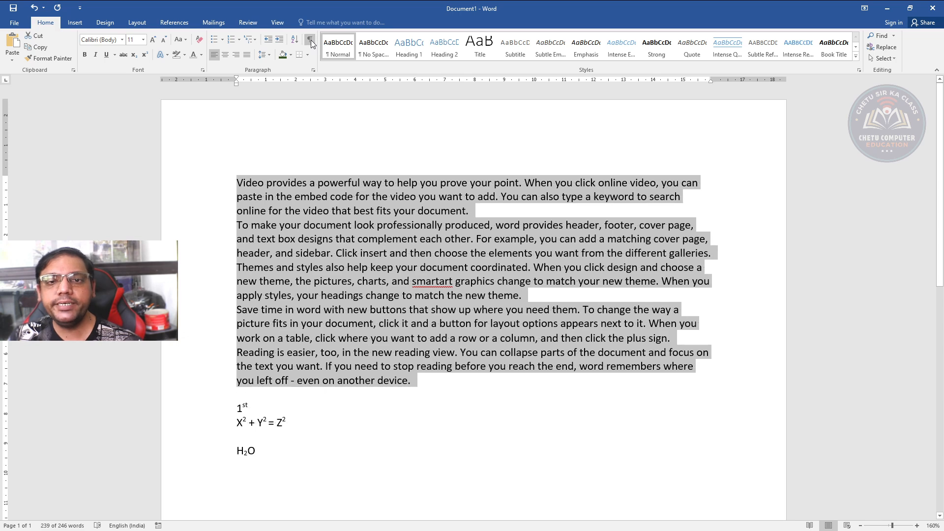
click(311, 40)
click(311, 40)
click(311, 40)
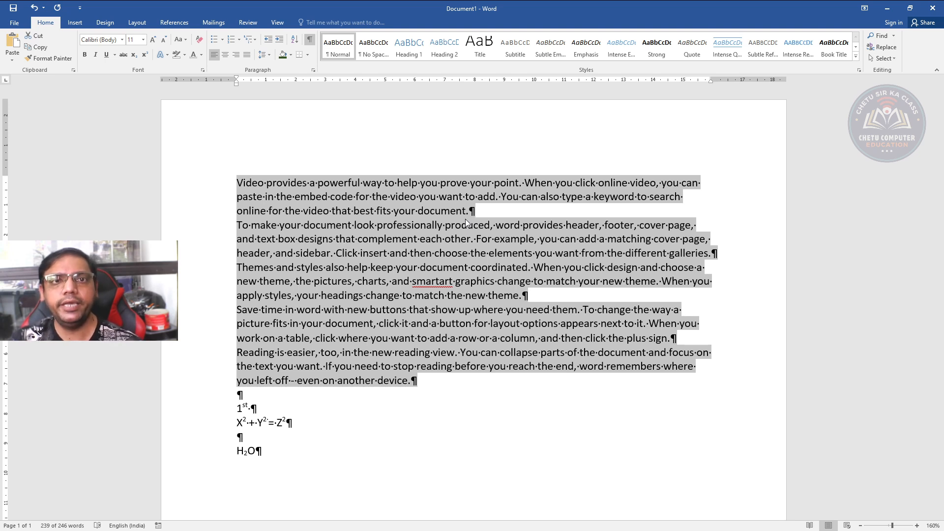
click(310, 40)
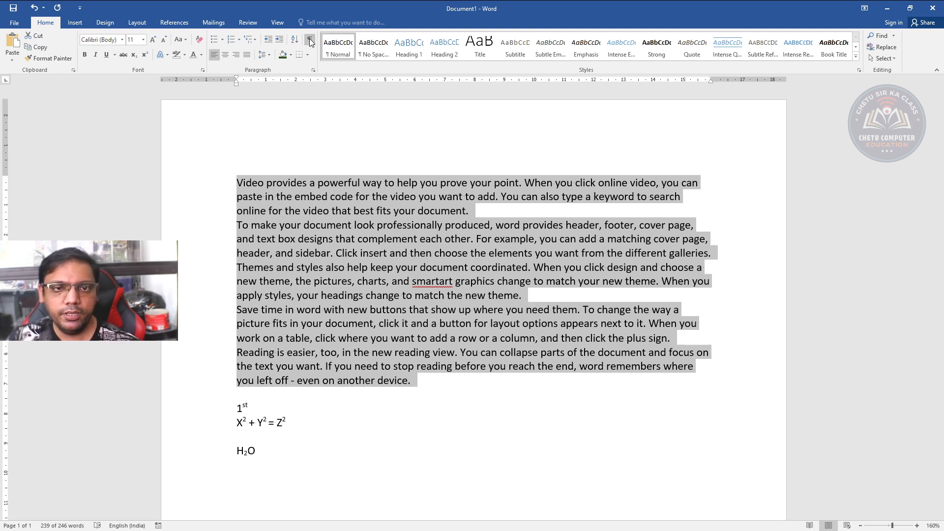
click(310, 41)
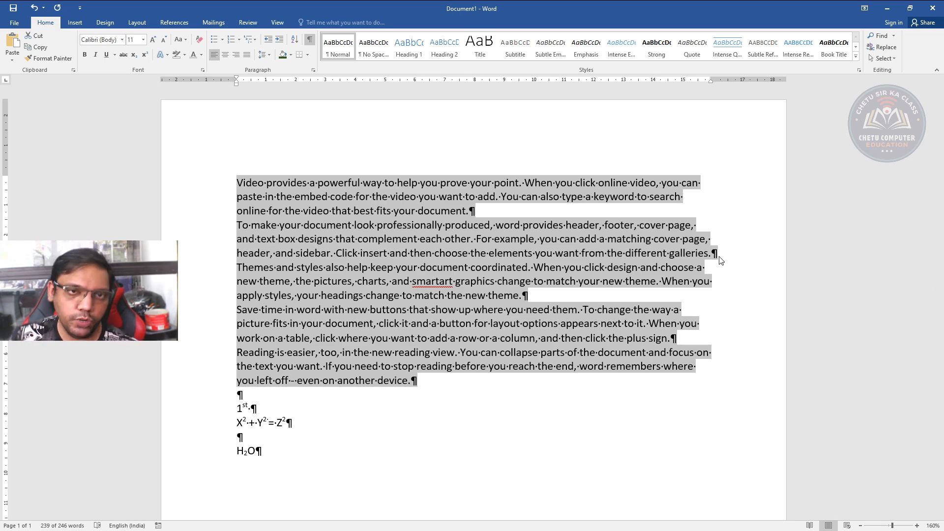
click(310, 43)
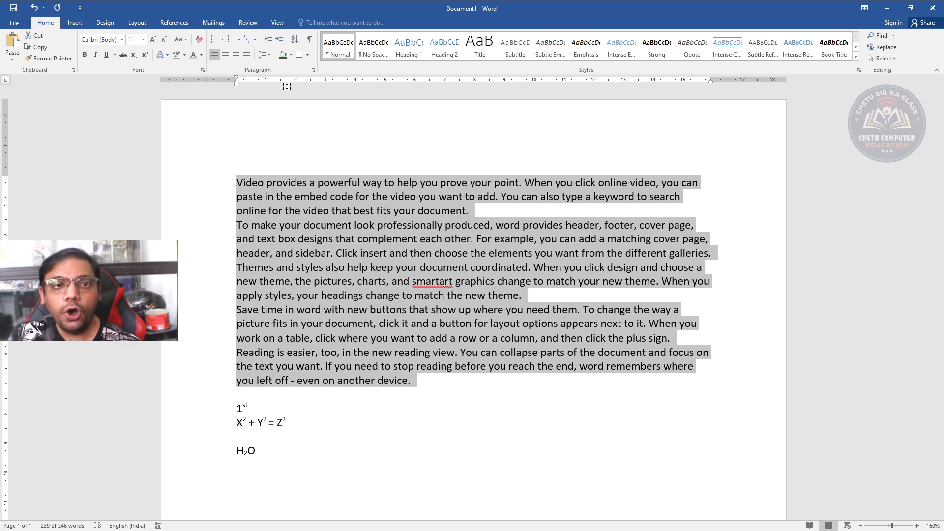
Delete all the sample text, including the superscript and subscript examples, to empty the document
click(288, 191)
drag(207, 179, 324, 509)
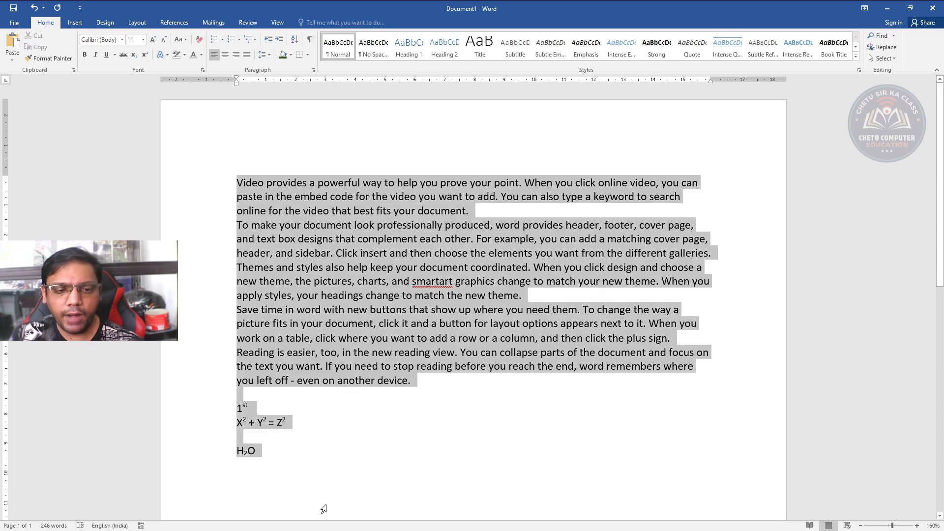
key(Delete)
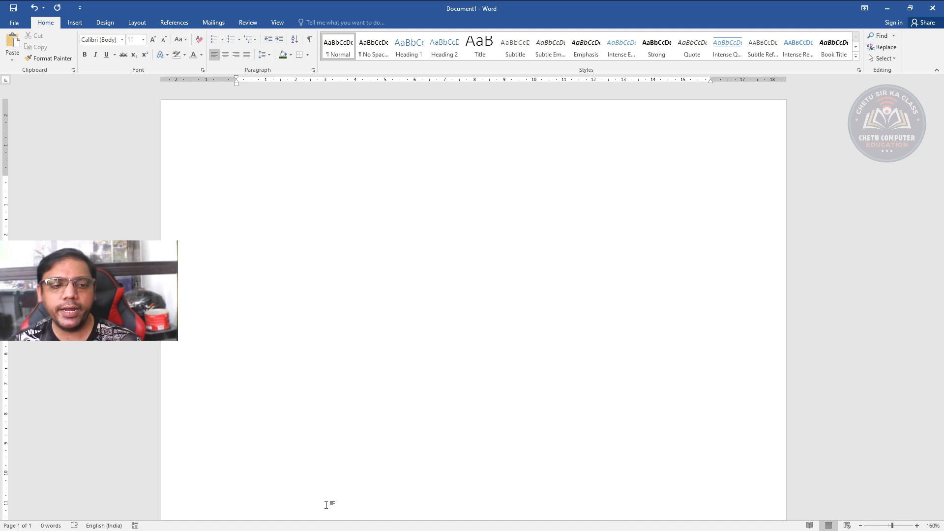
Begin a letter with the date line "Date – 25th Dec 2024", with the ordinal ending in superscript
text(D)
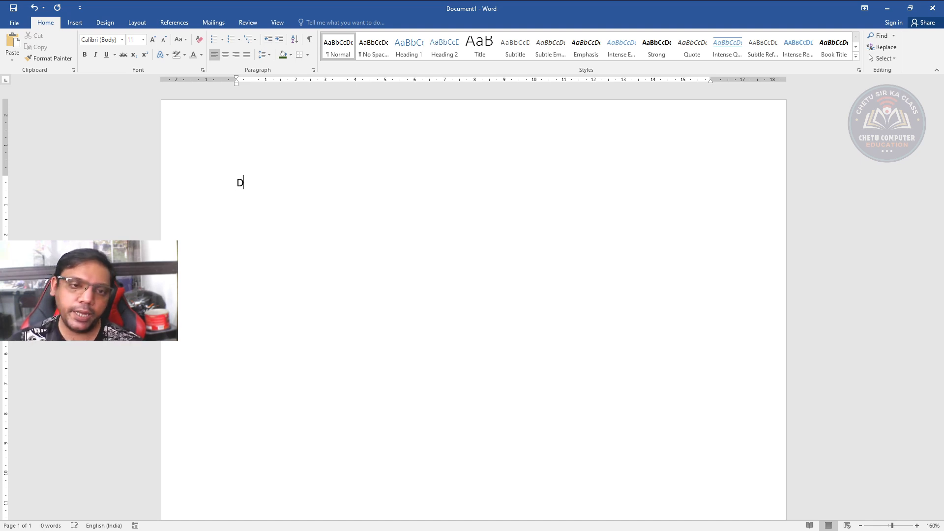
text(ate - 25)
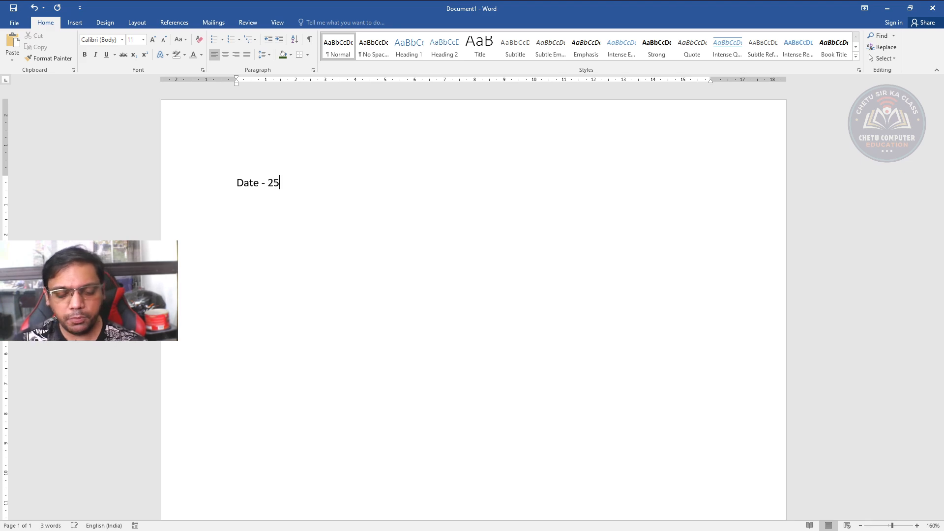
text(thj)
key(BackSpace)
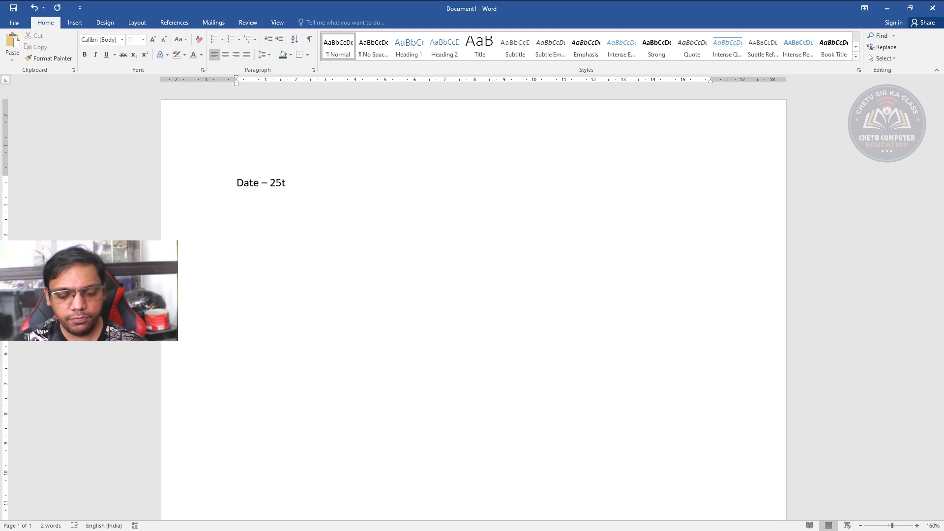
text(h Dec )
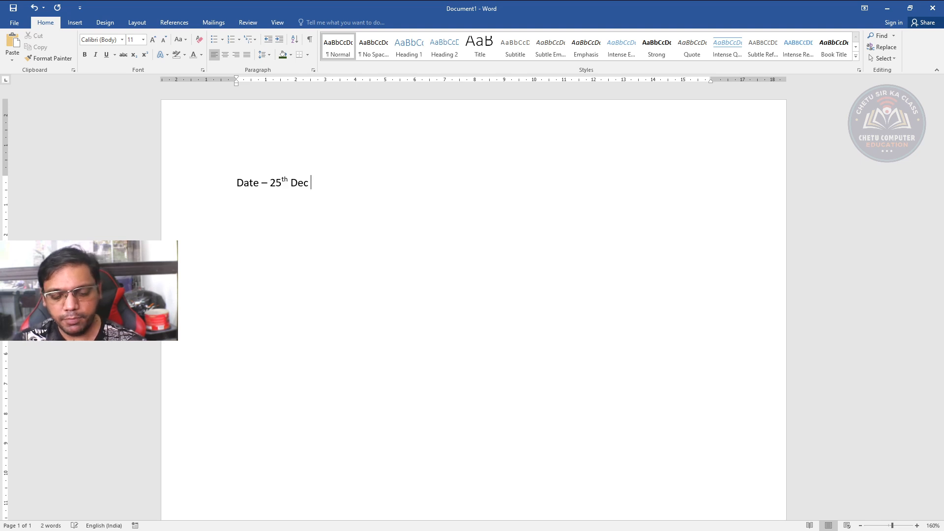
text(2024)
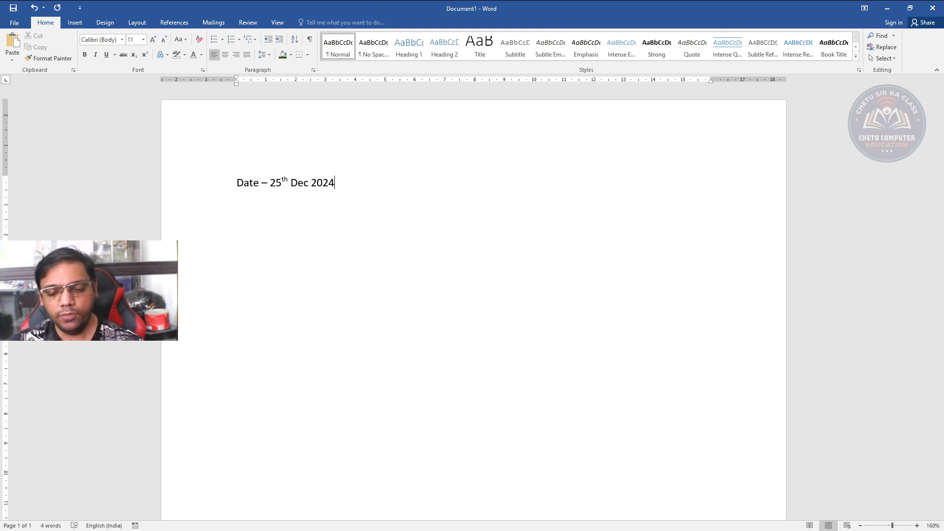
key(Return)
Start the recipient block below the date with "To," and the recipient's full name on the following line
text(T)
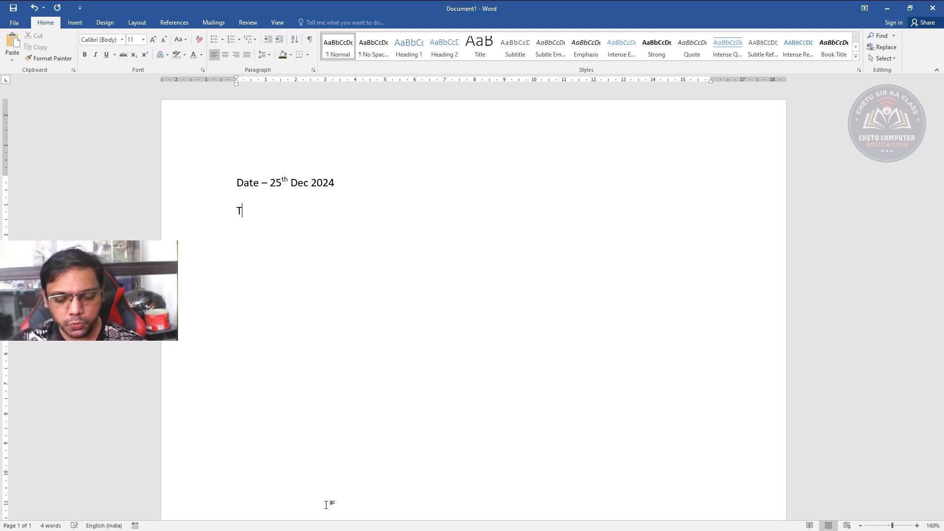
text(o, )
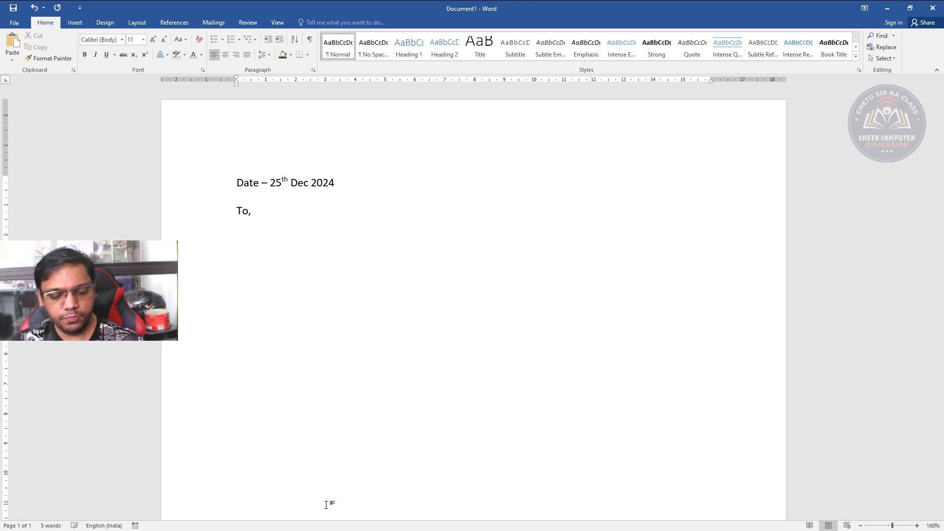
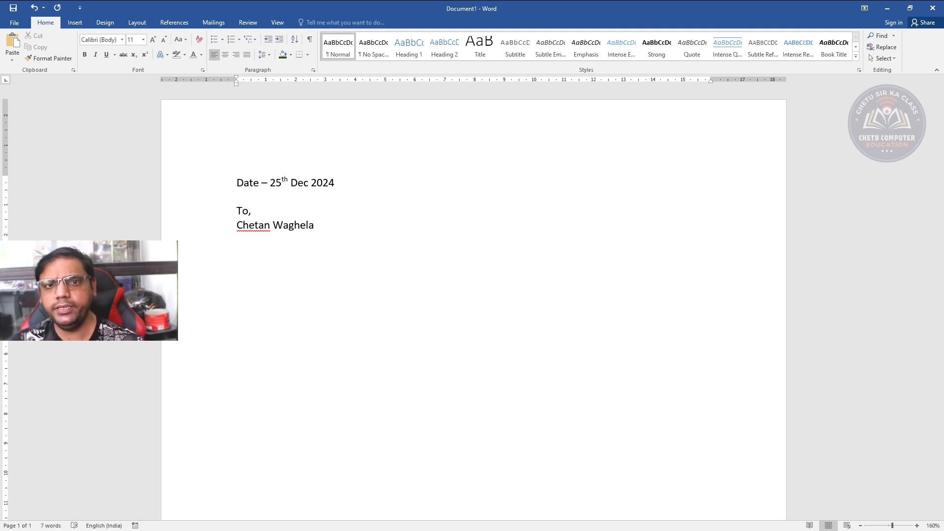
key(Return)
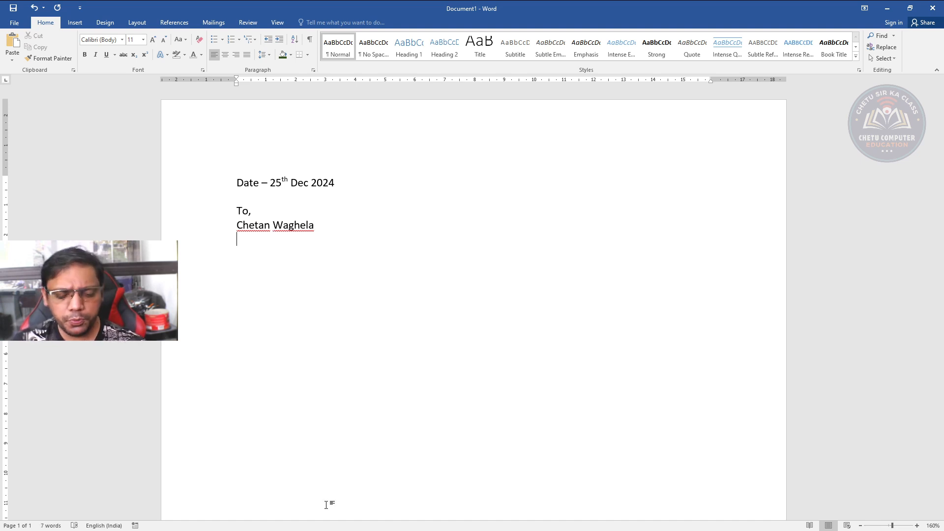
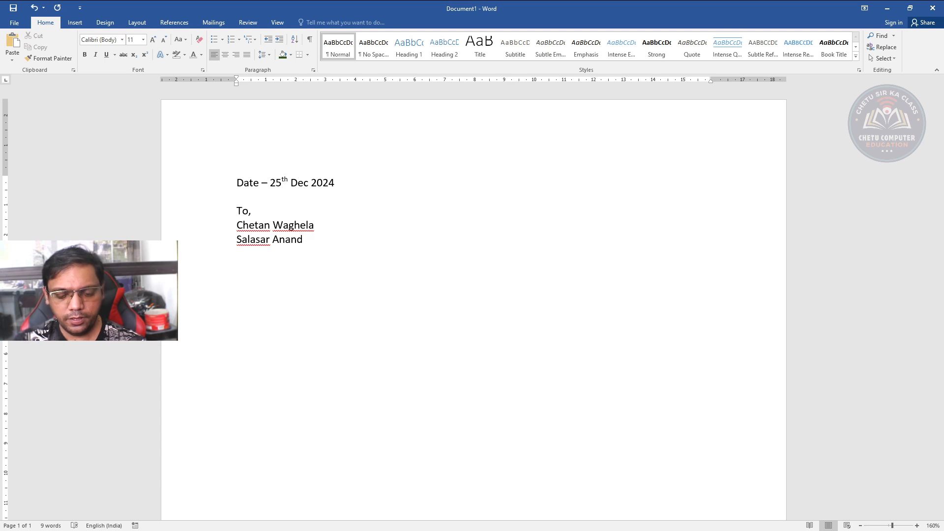
Enter the recipient's postal address on two lines beneath the name
key(Return)
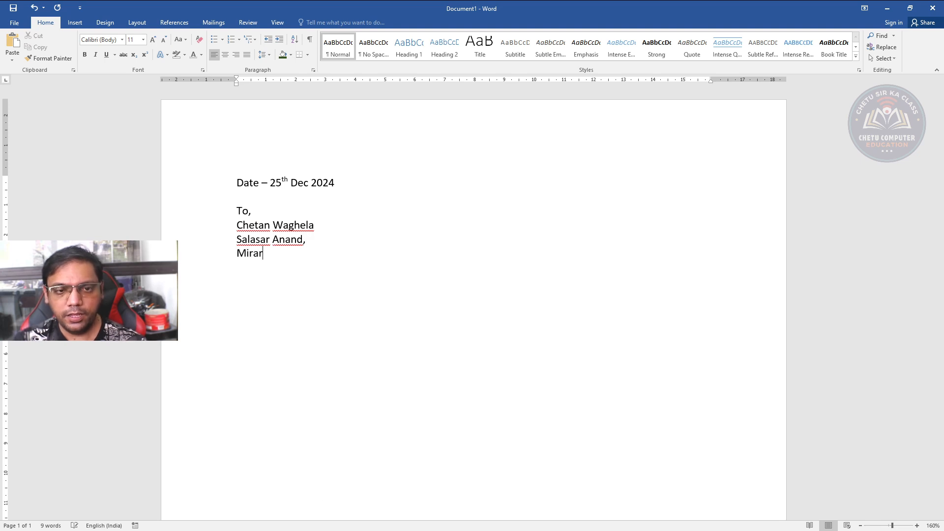
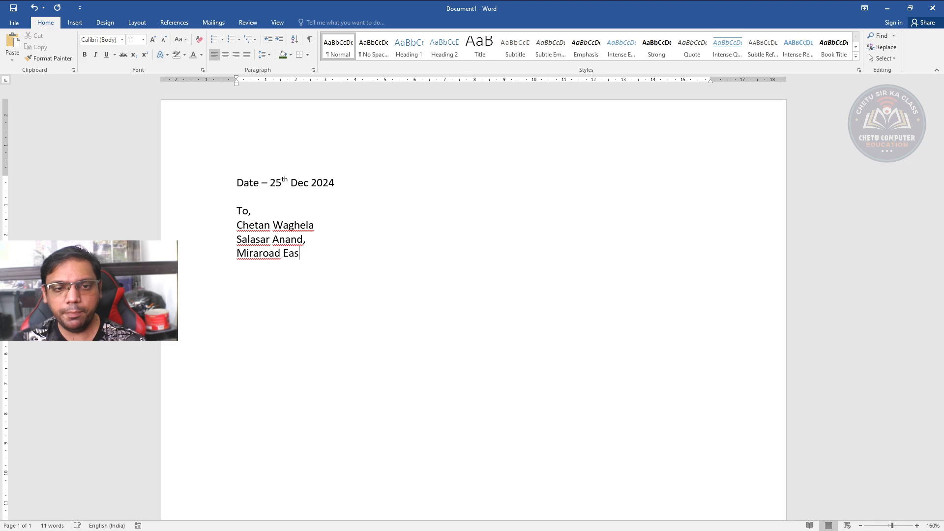
key(Return)
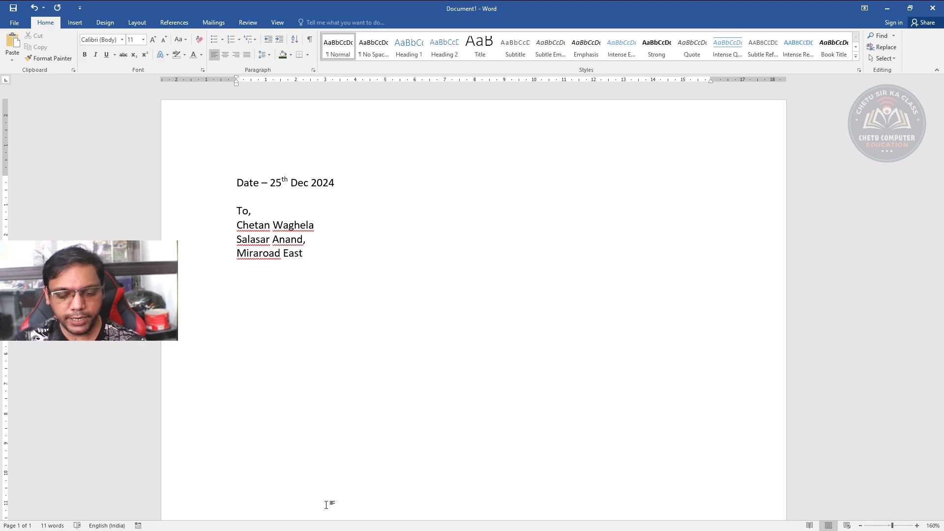
Add the subject line "Sub – Holiday on 25th Dec 2024." below the address, separated by a blank line
text(Sub)
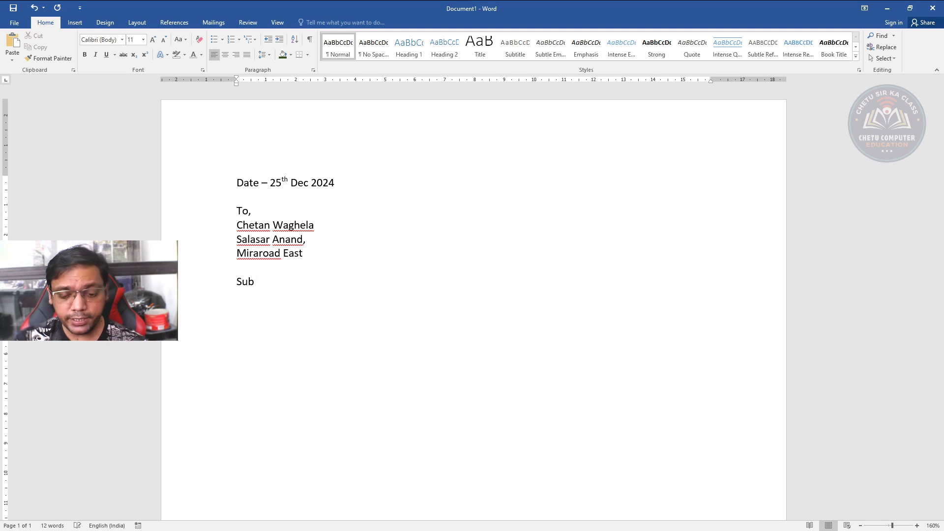
text( -)
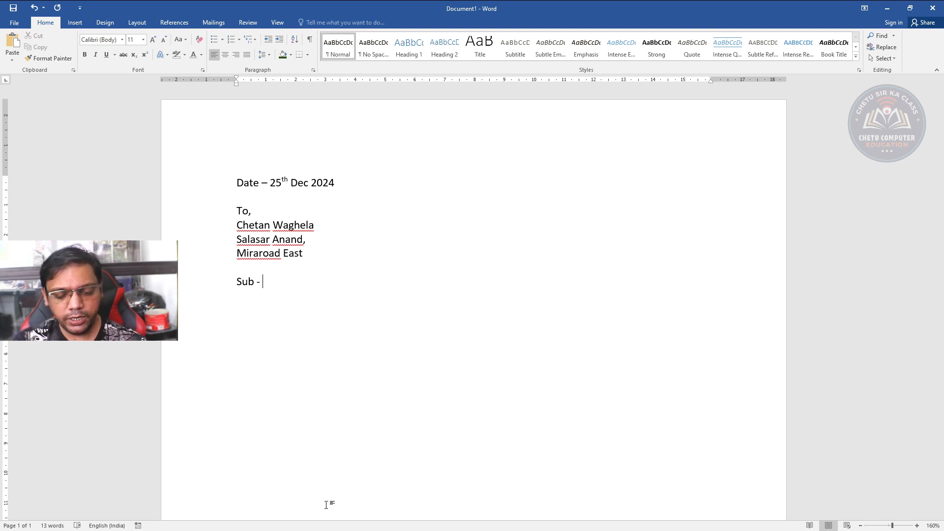
text( Holiday)
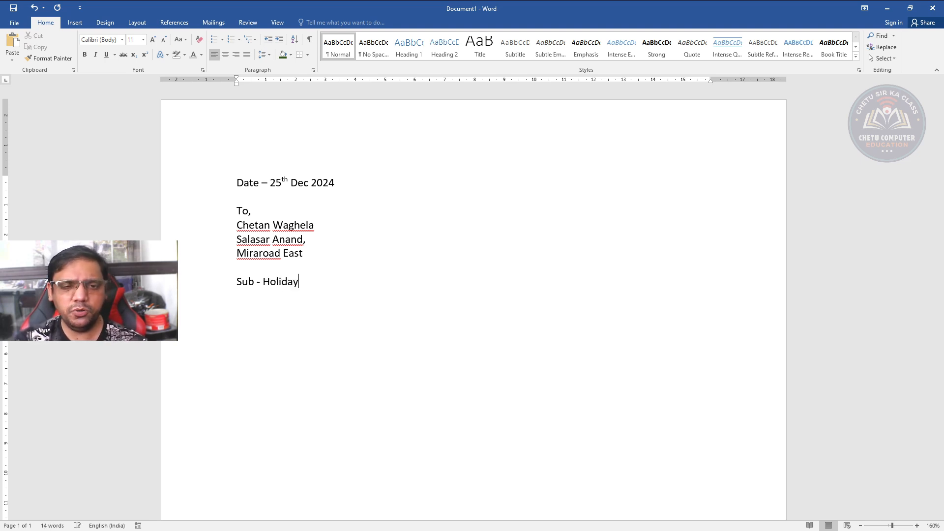
text( on 2)
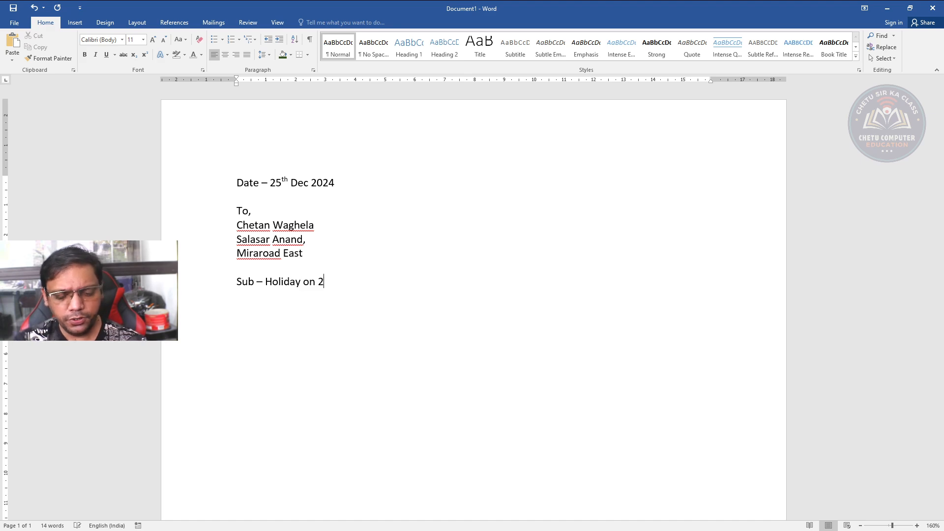
text(5th De)
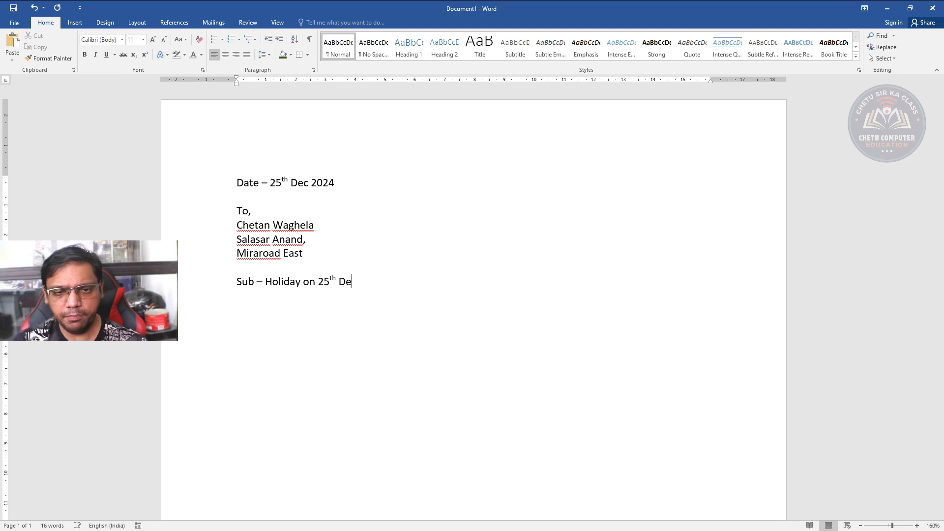
text(x)
key(BackSpace)
text(c)
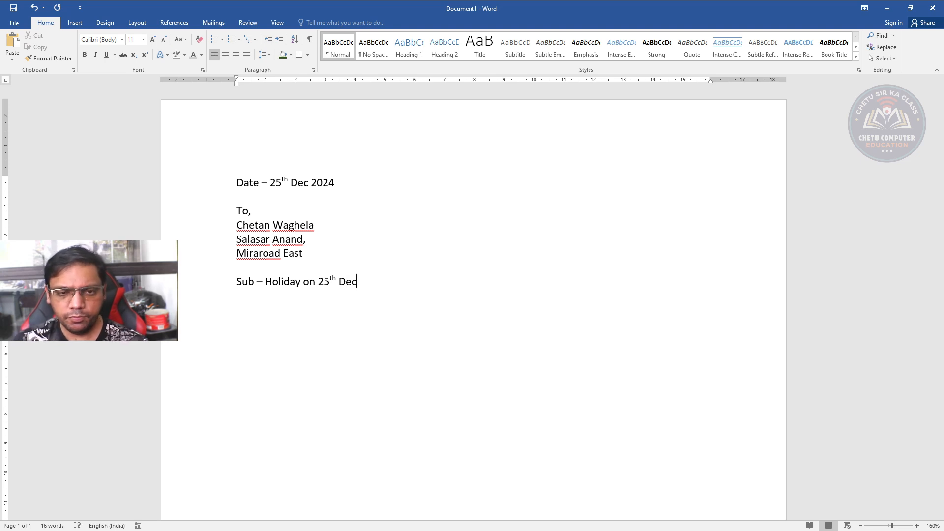
text( 2024)
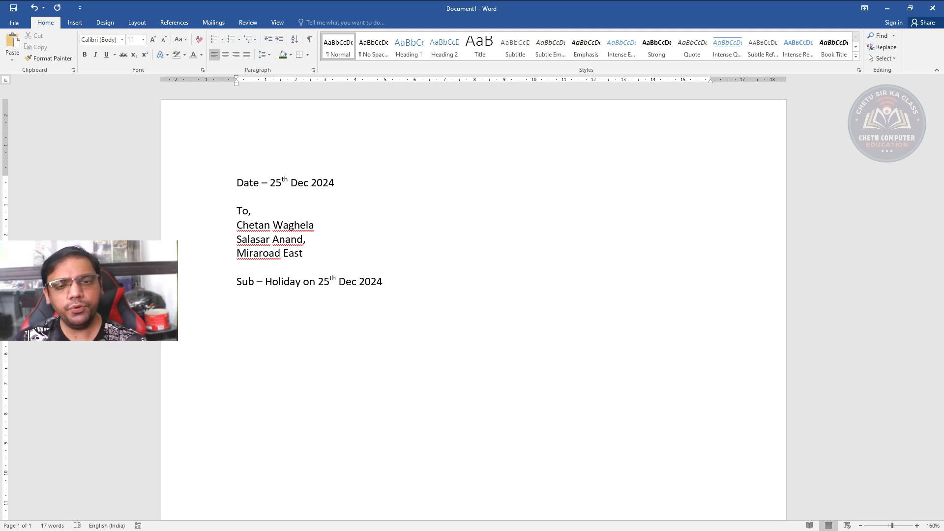
text(.)
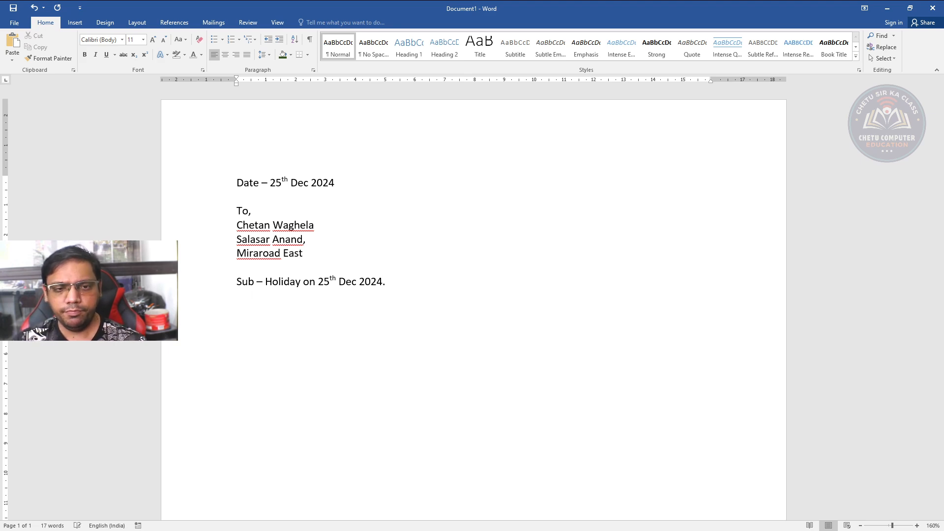
Add the salutation "Dear Sir," and generate the letter's body paragraphs with =rand()
key(Return)
key(Return)
text(Dea)
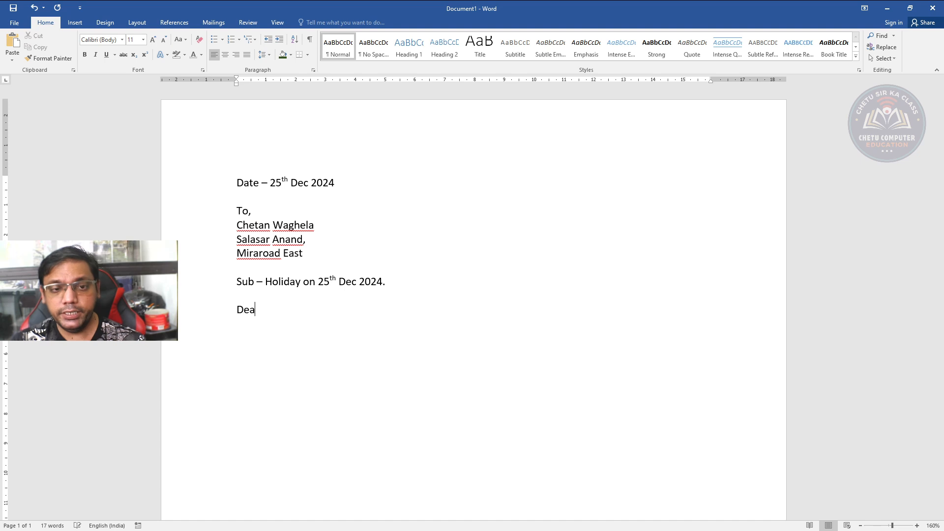
text(r Sir,)
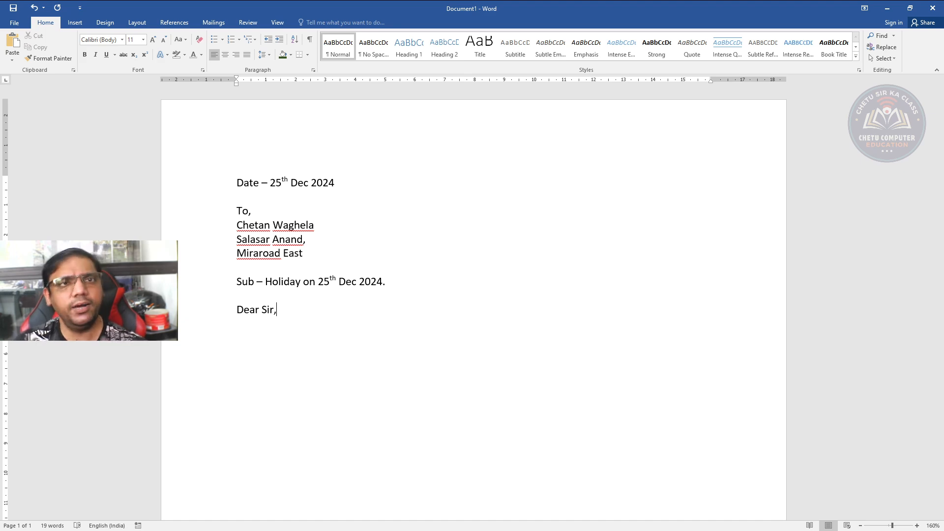
key(Return)
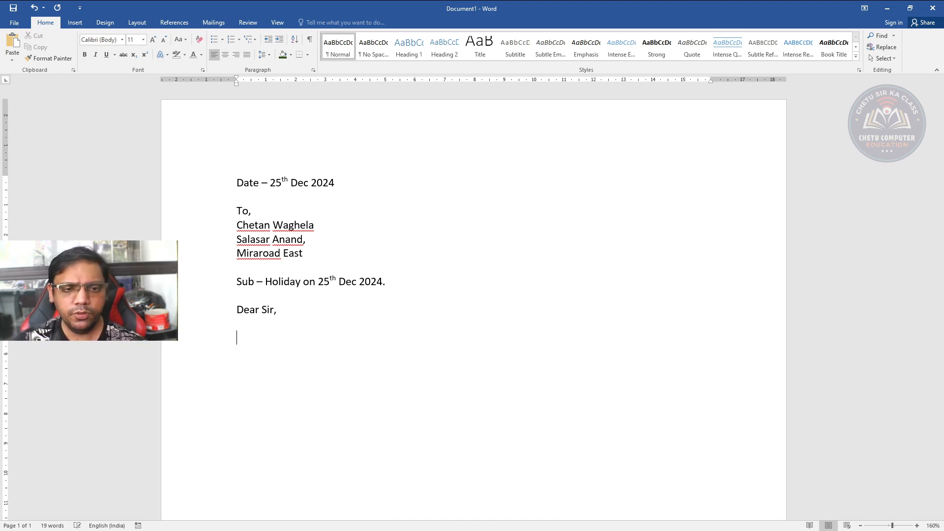
text(=ra)
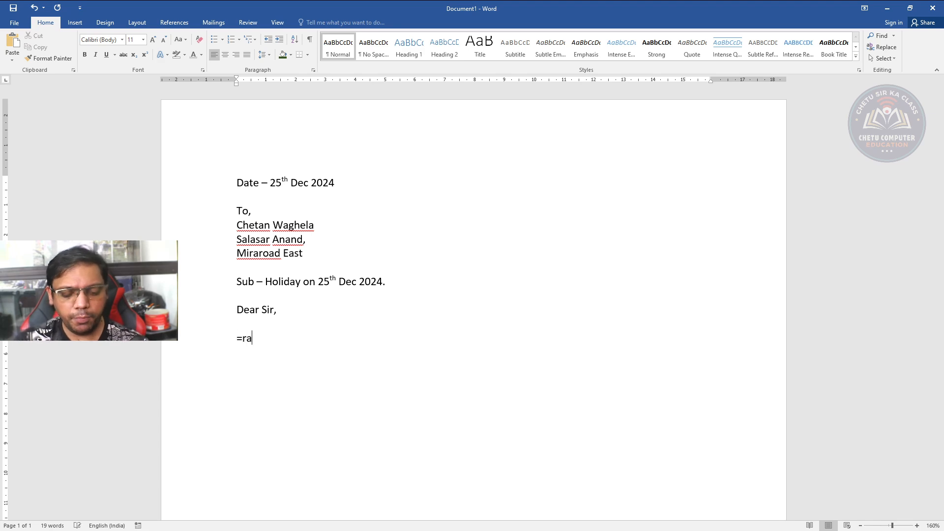
text(nd())
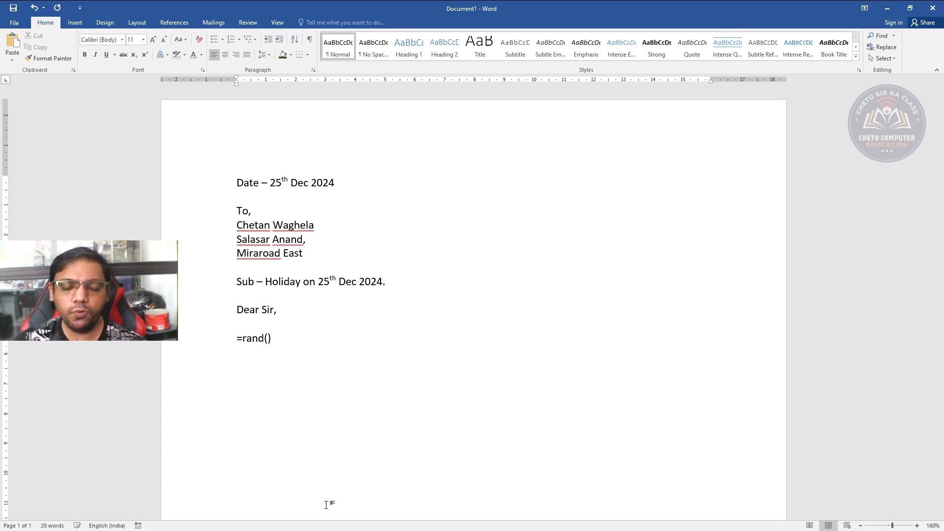
key(Return)
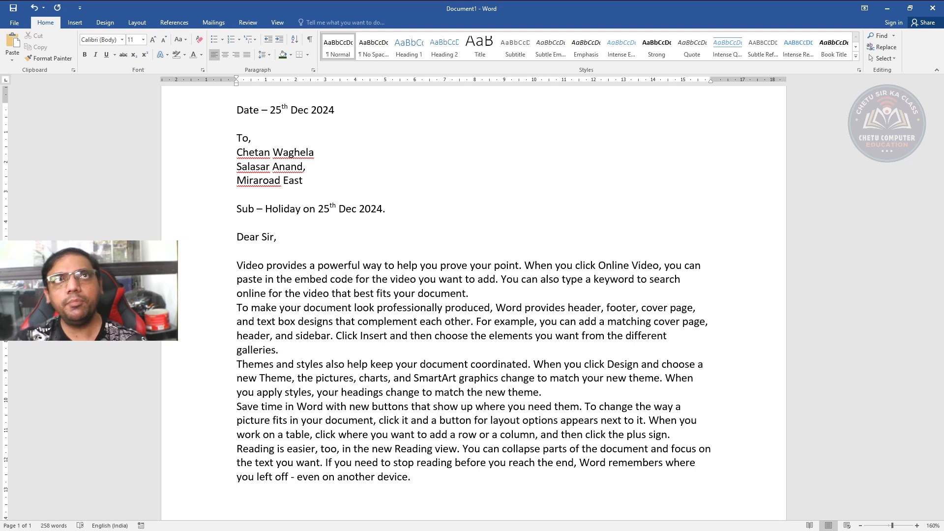
Start an item list below the body paragraphs with "MS Office" and "Graphic Designing" on separate lines
text(MS )
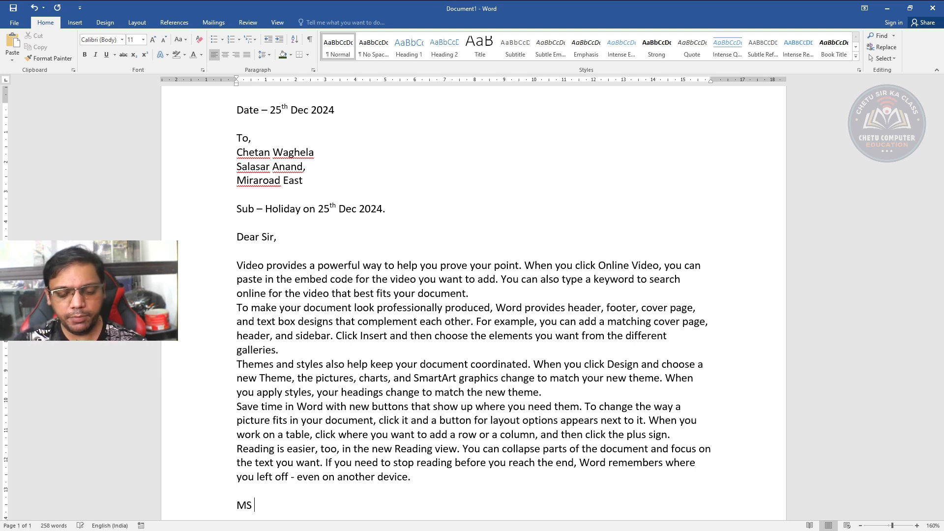
text(Office)
key(Return)
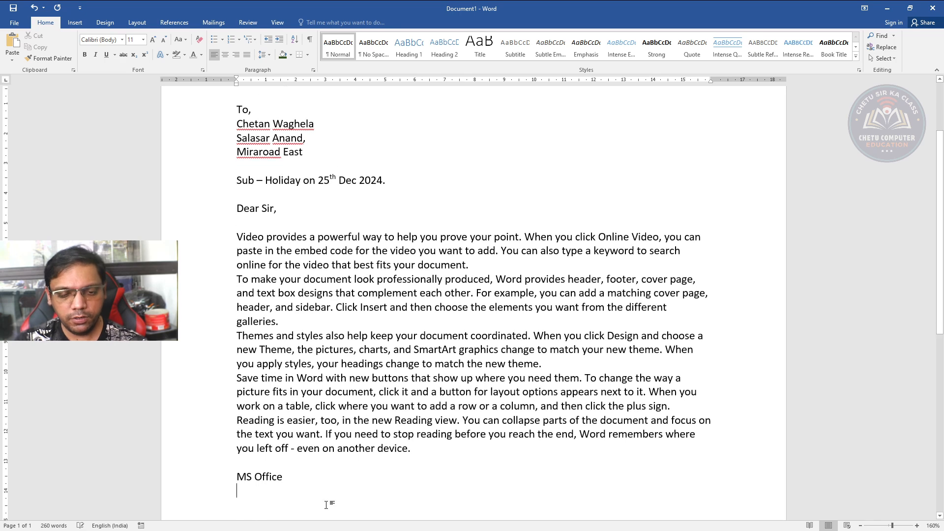
text(Graphic)
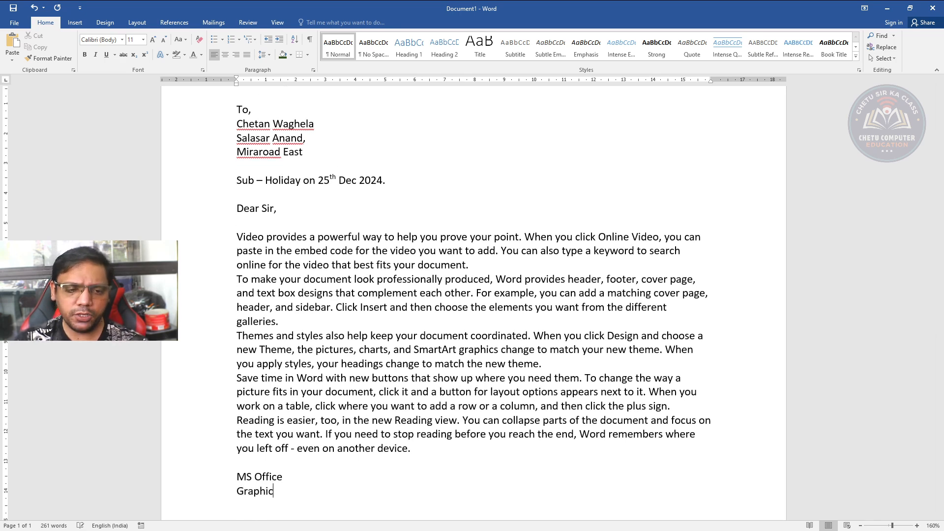
text( Designing )
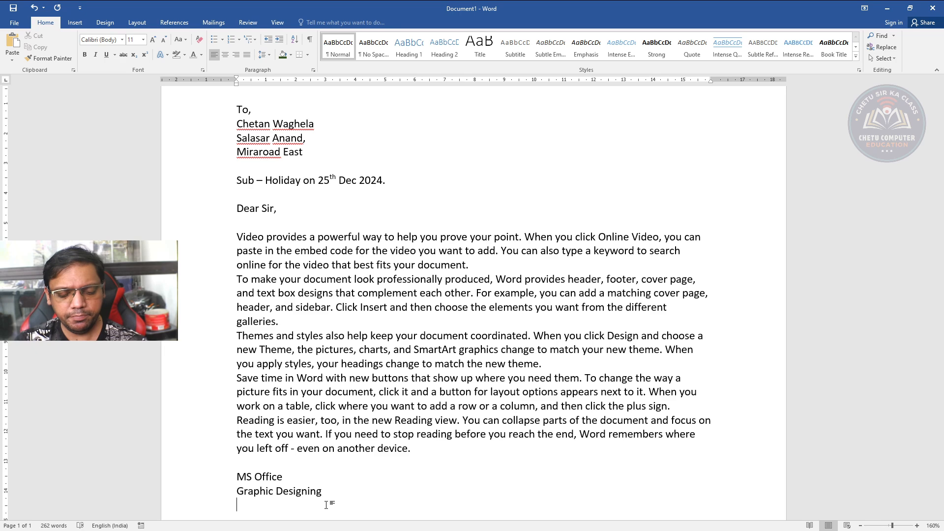
text(Hardwat)
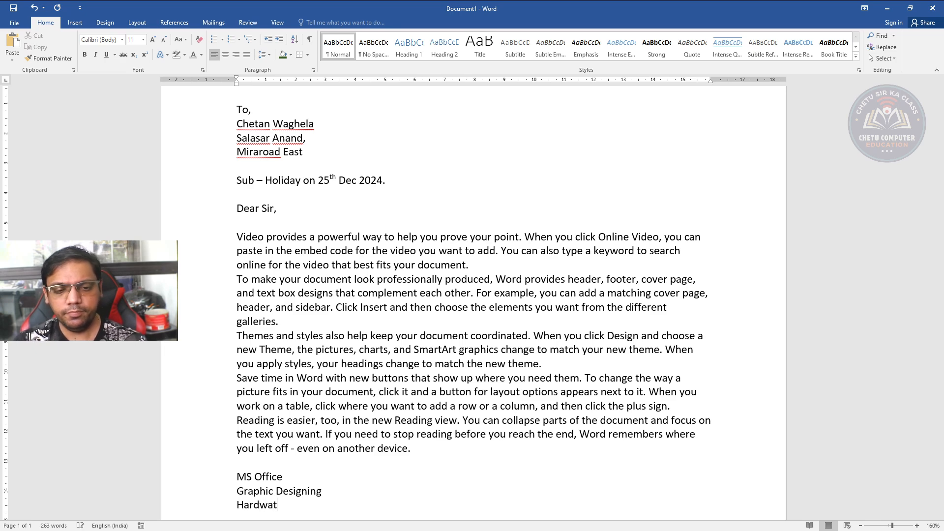
Continue the list with "Hardware", "Networking" and "Digital Marketing", each on its own line
key(BackSpace)
text(re)
key(Return)
text(N)
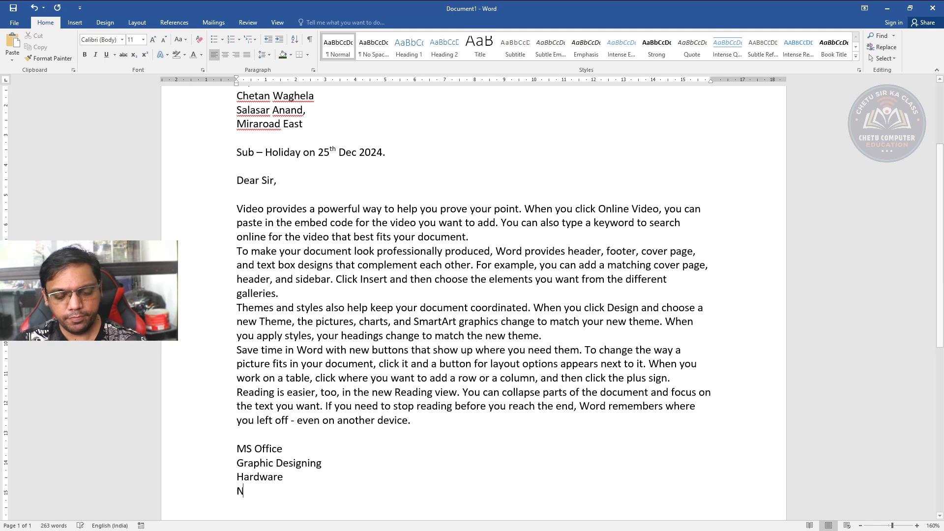
text(etworking )
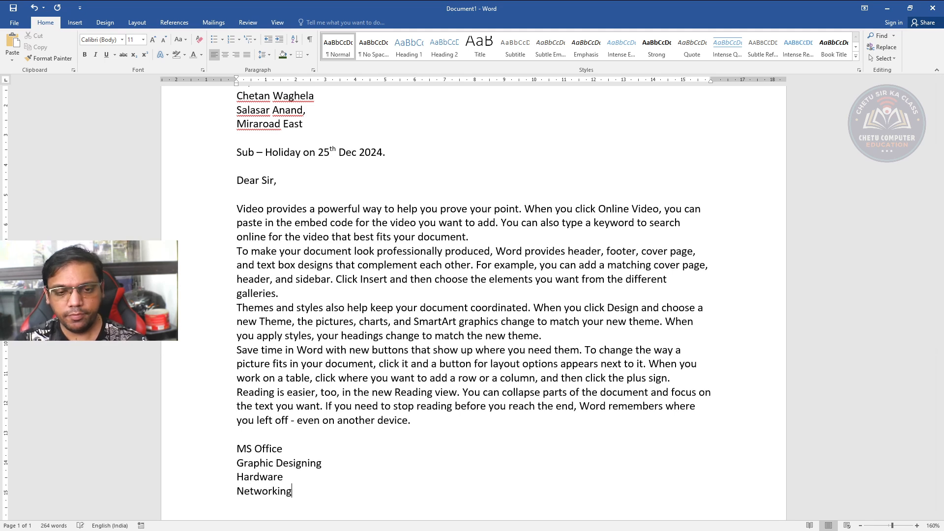
text(Dig)
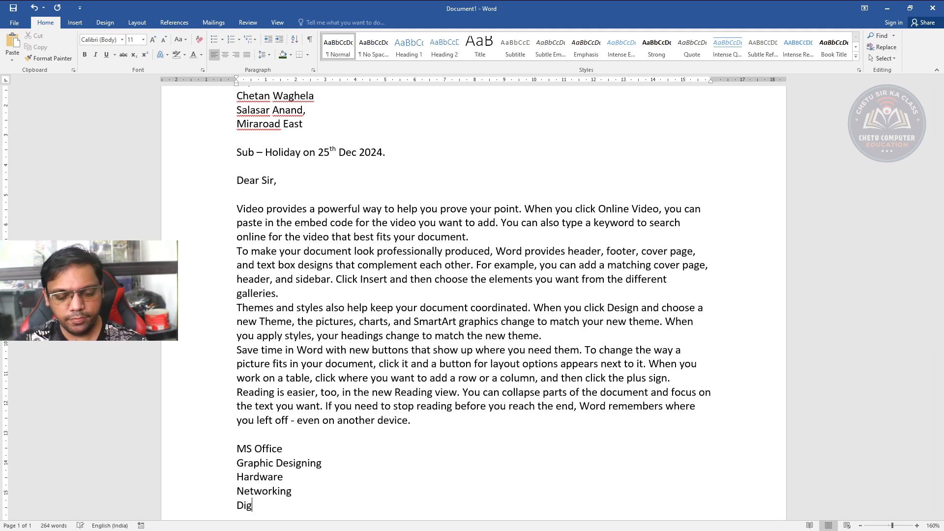
text(ital Marketing)
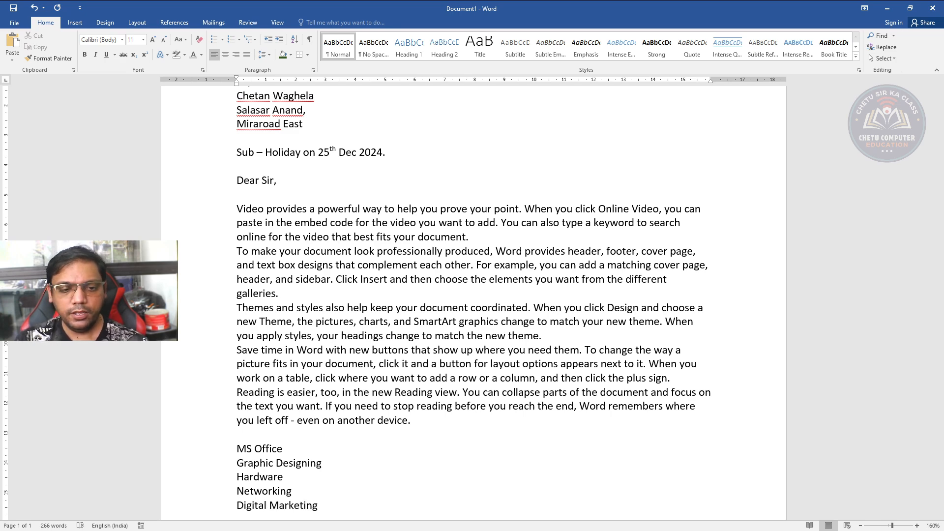
Add the closing "Warm Regards," below the list, separated by a blank line
key(Return)
key(Return)
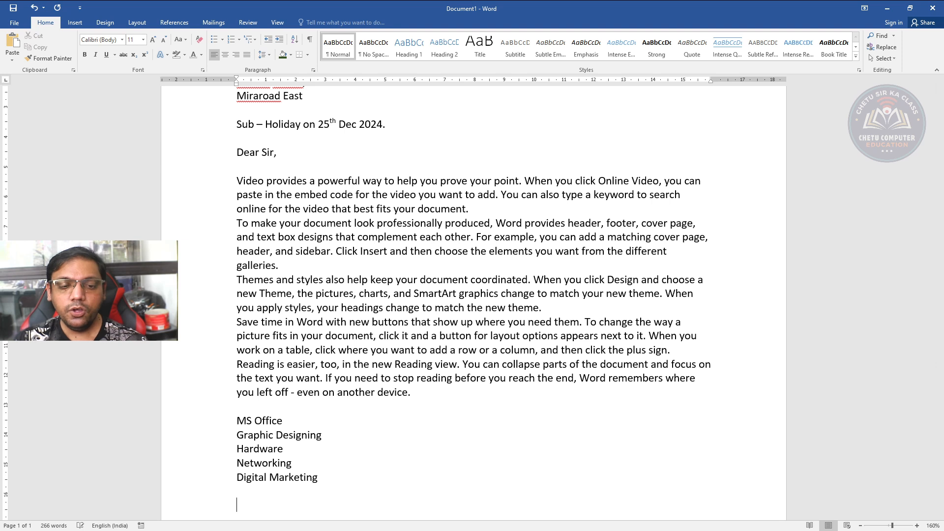
text(Warm Re)
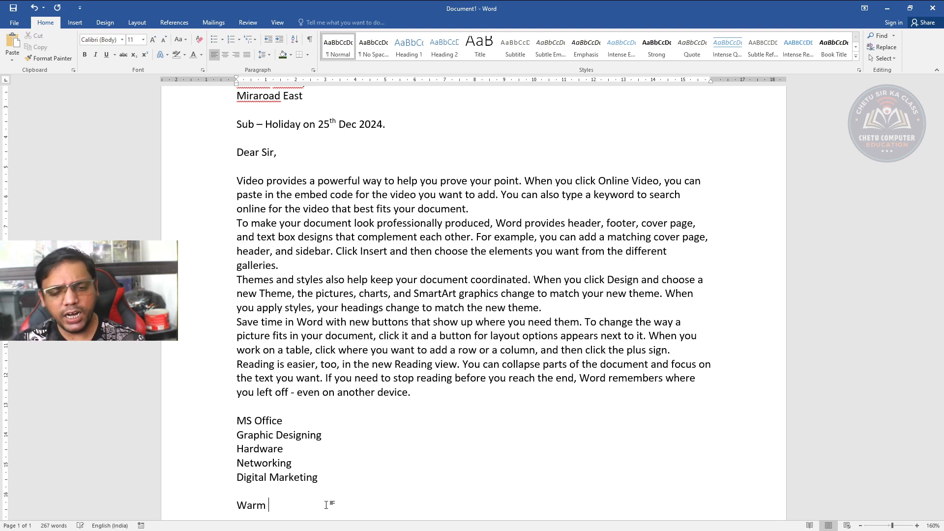
text(gard)
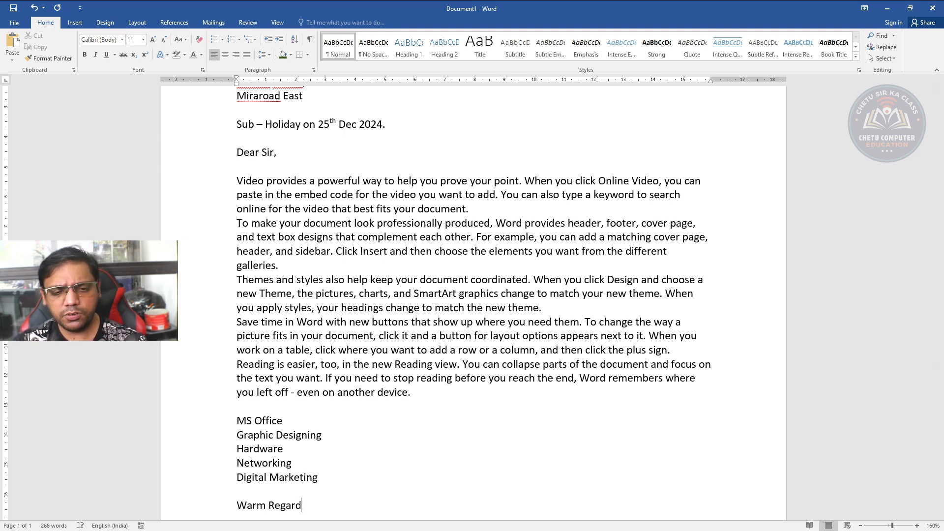
text(s,)
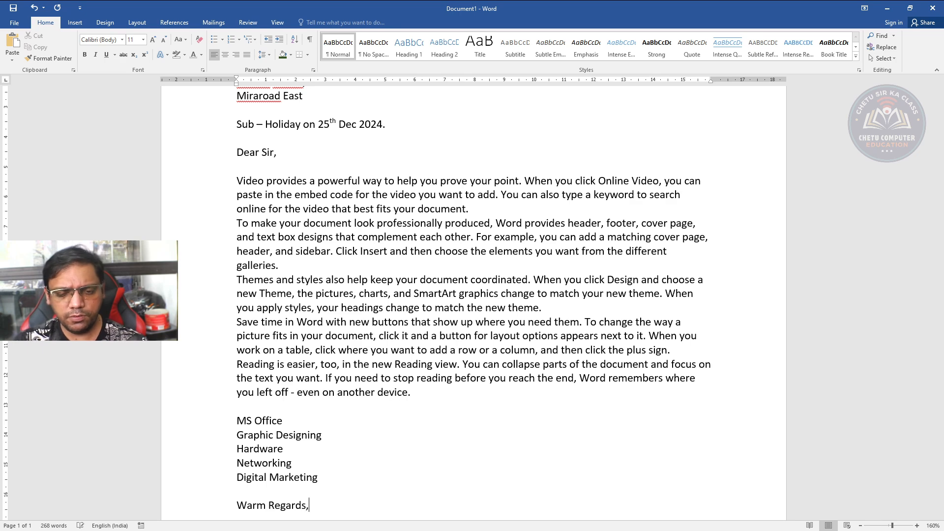
Sign the letter "CHETU COMPUTER EDUCATION" below the closing, leaving blank lines between them
key(Return)
key(Return)
text(C)
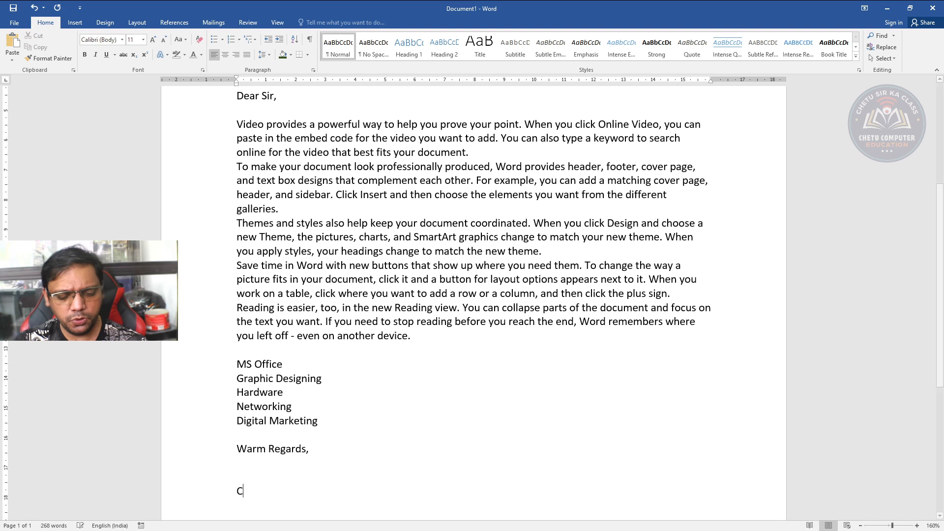
text(HETU COMPU)
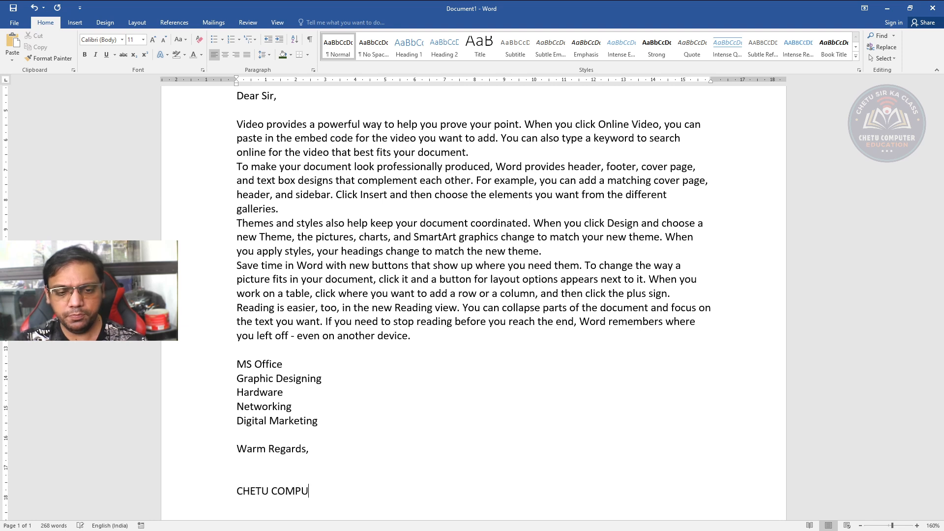
text(TER EDUCATION)
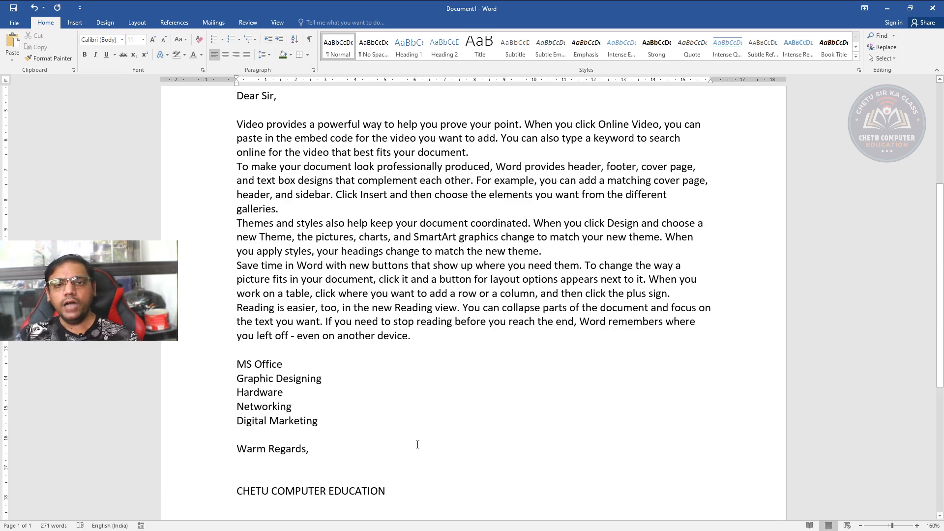
Right-align the date line at the start of the letter and make it bold
scroll(418, 445, up, 3)
scroll(418, 444, down, 2)
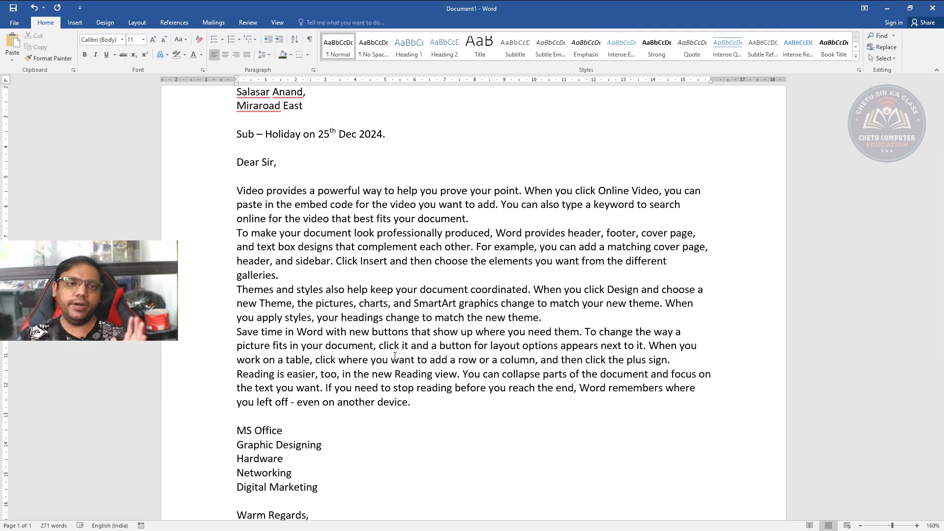
scroll(395, 356, up, 4)
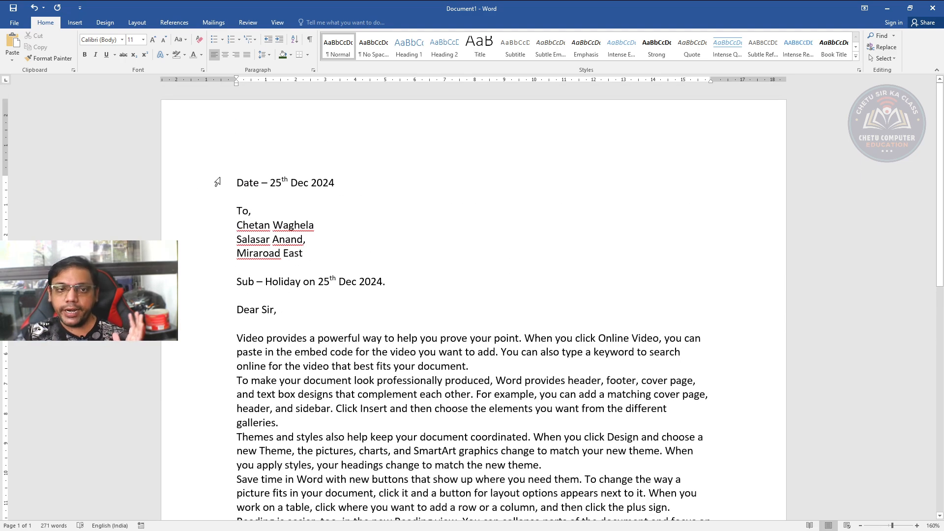
double_click(238, 183)
click(237, 183)
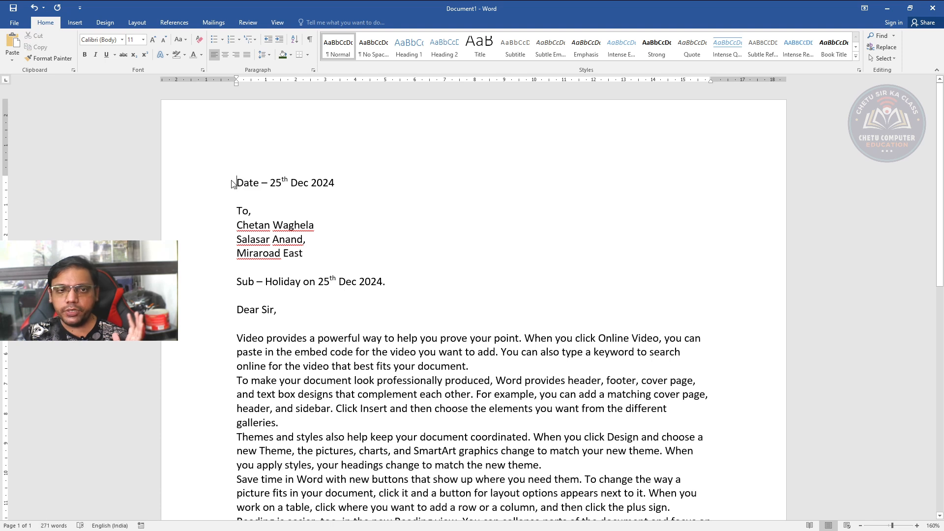
triple_click(239, 183)
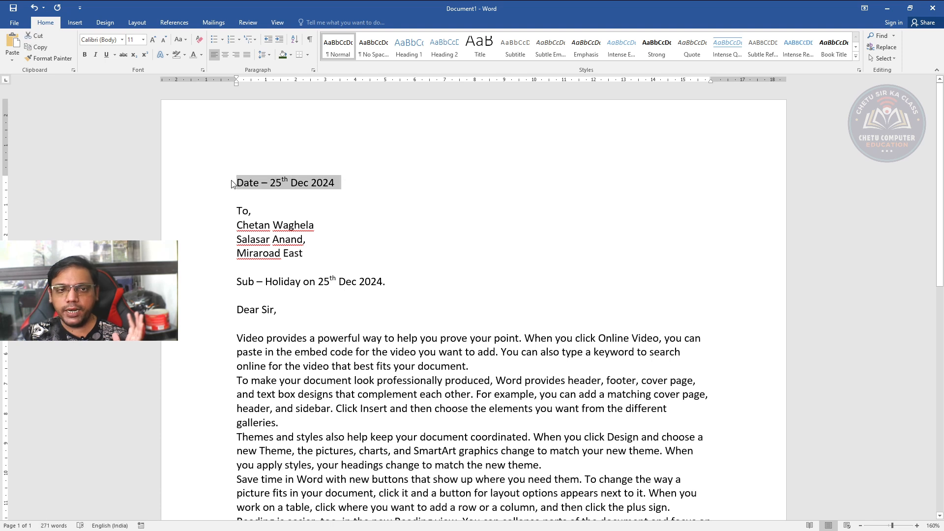
click(224, 54)
click(234, 56)
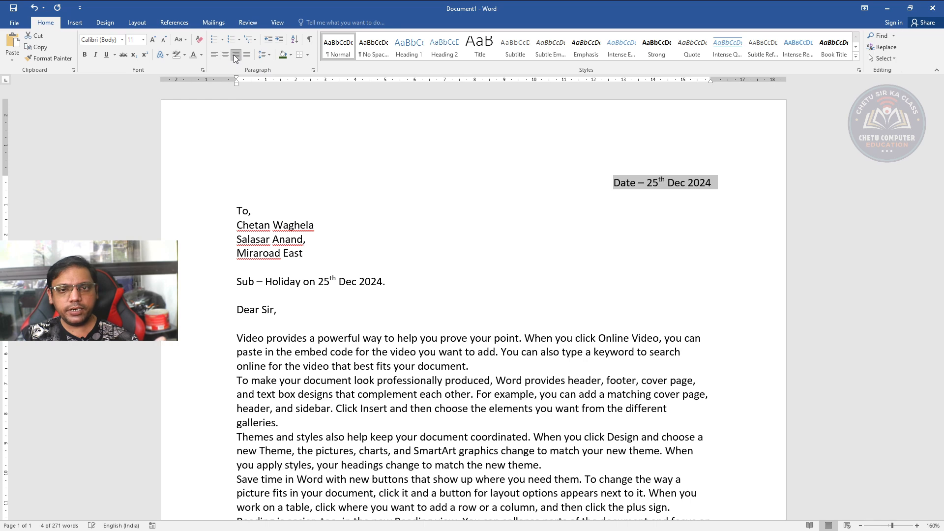
click(85, 56)
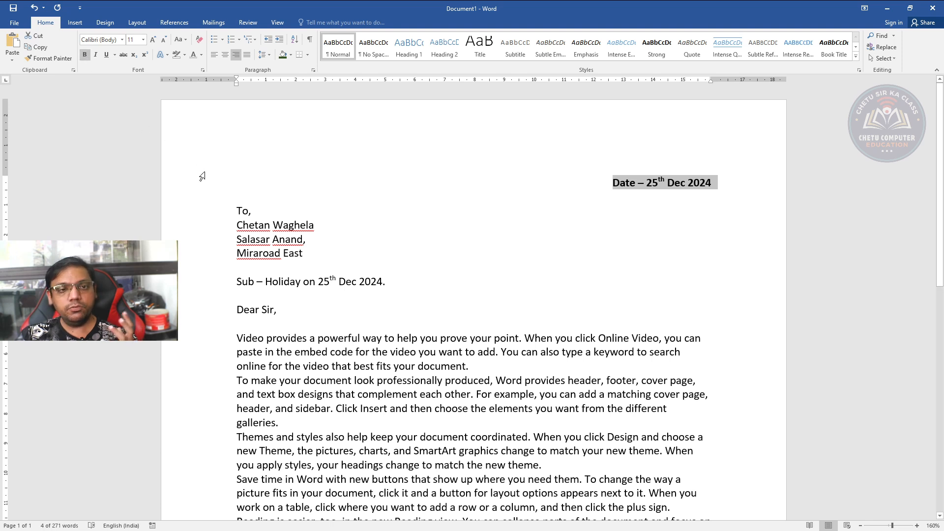
Change the font of the recipient's name under "To," to Clarendon Blk
drag(237, 225, 317, 225)
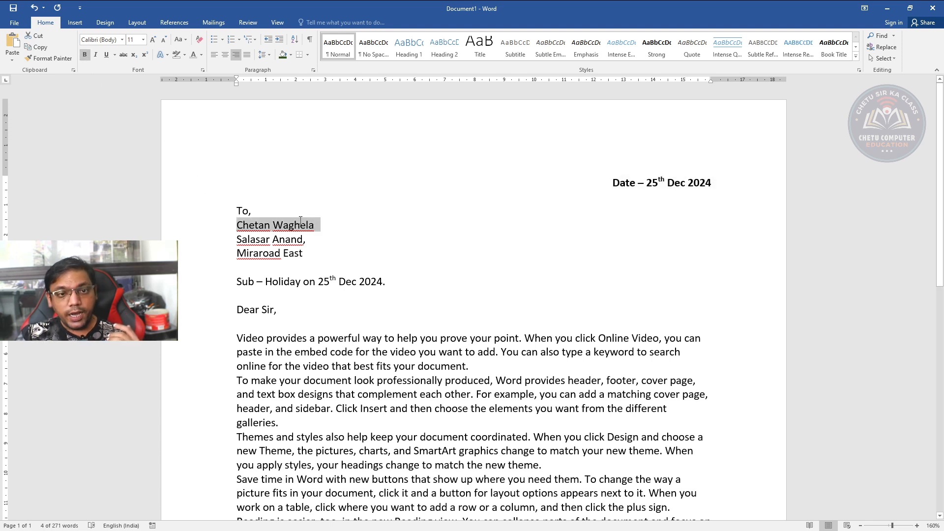
click(101, 40)
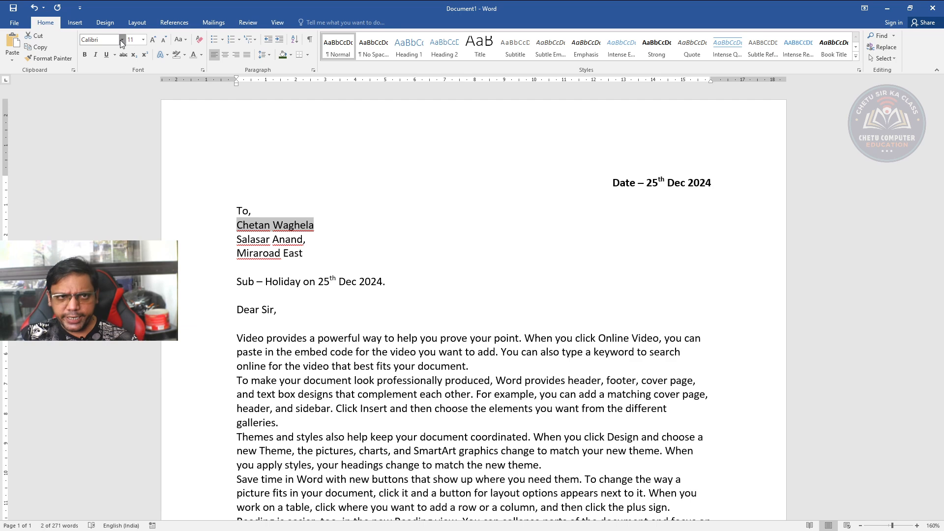
click(122, 124)
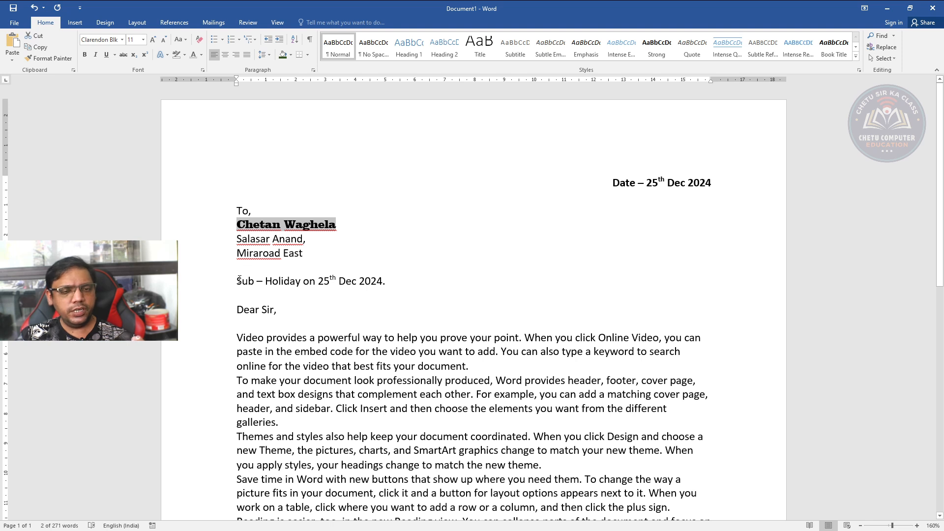
Center the subject line and make it bold
drag(236, 281, 393, 289)
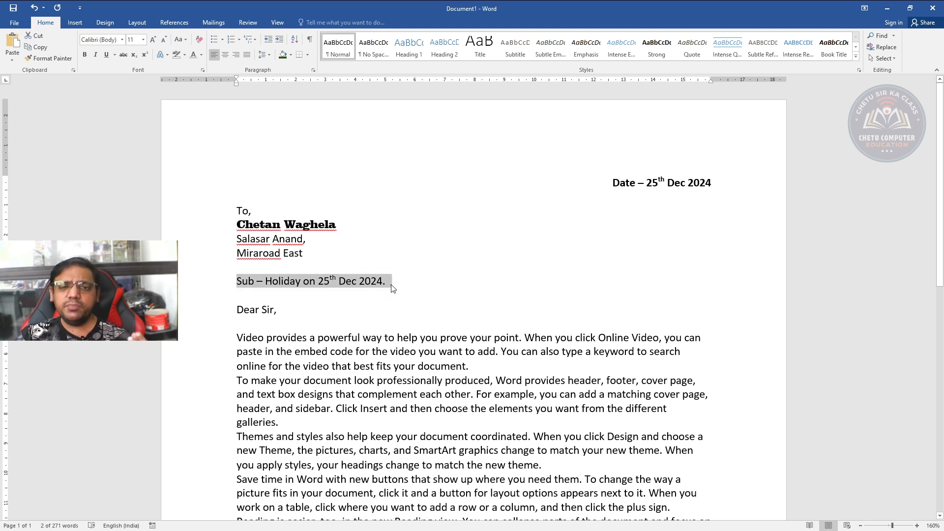
click(225, 53)
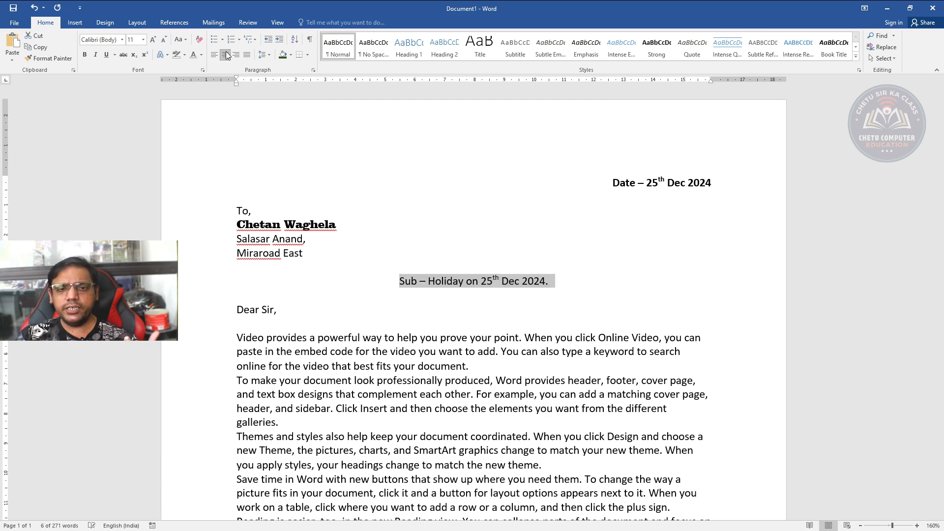
click(85, 55)
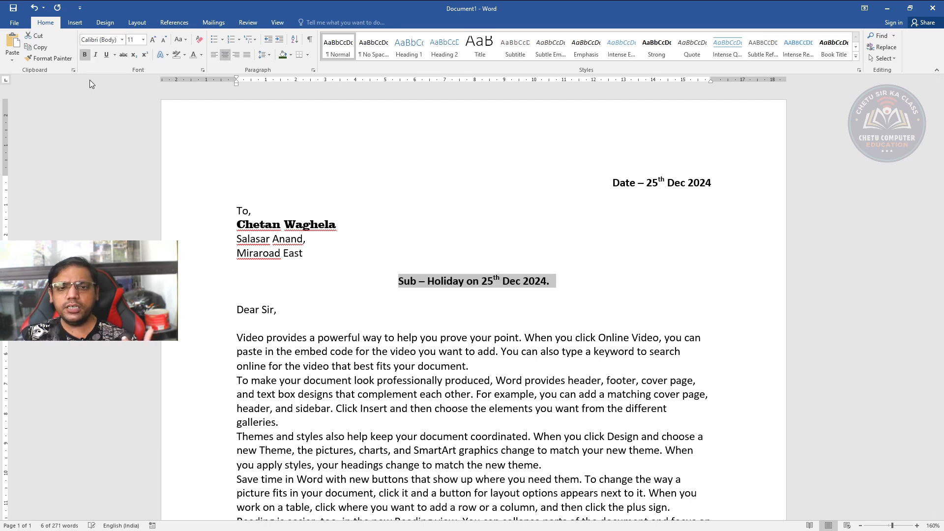
Underline only "Holiday on 25th Dec 2024." in the subject line
click(475, 314)
drag(427, 281, 550, 278)
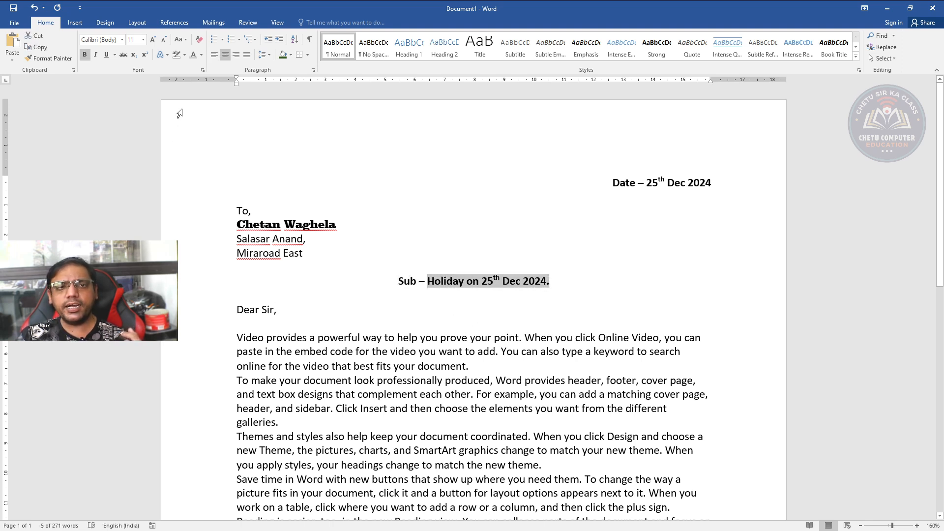
click(106, 54)
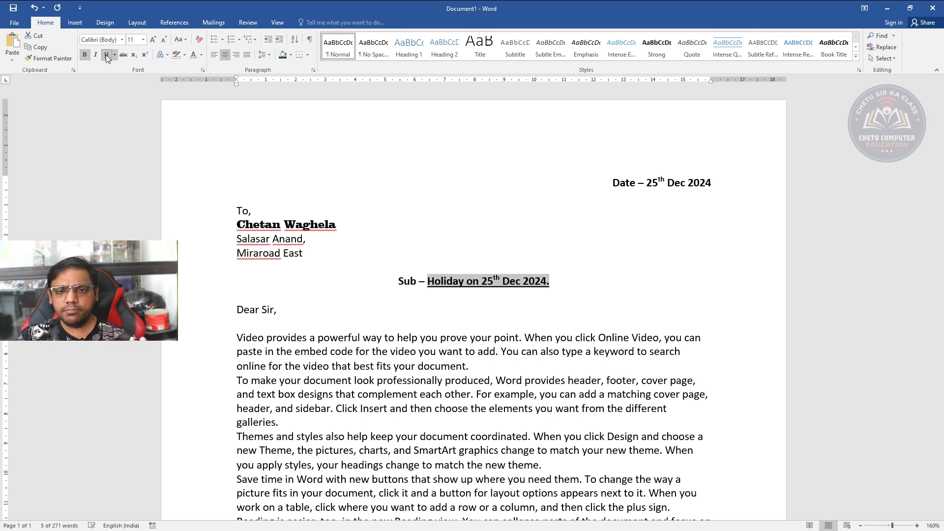
Make the word "professionally" in the second body paragraph bold and underlined
scroll(258, 367, down, 2)
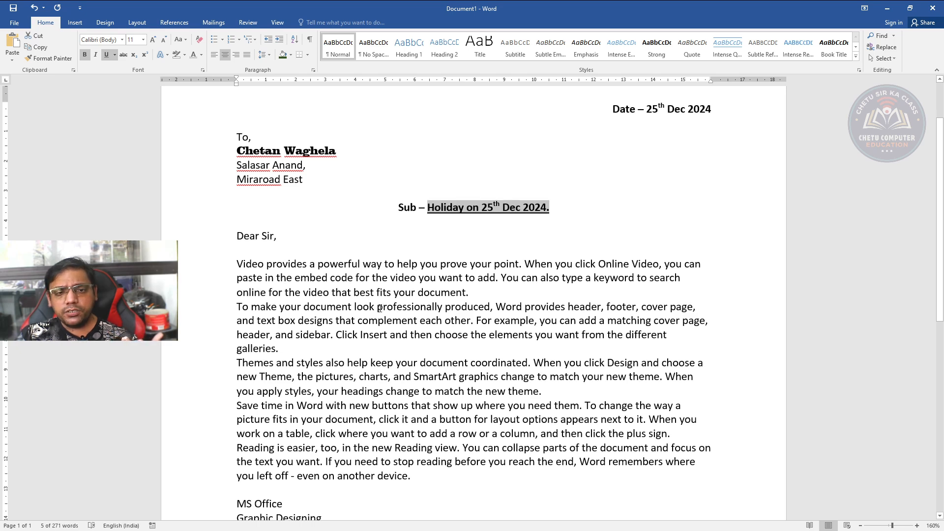
drag(378, 308, 445, 312)
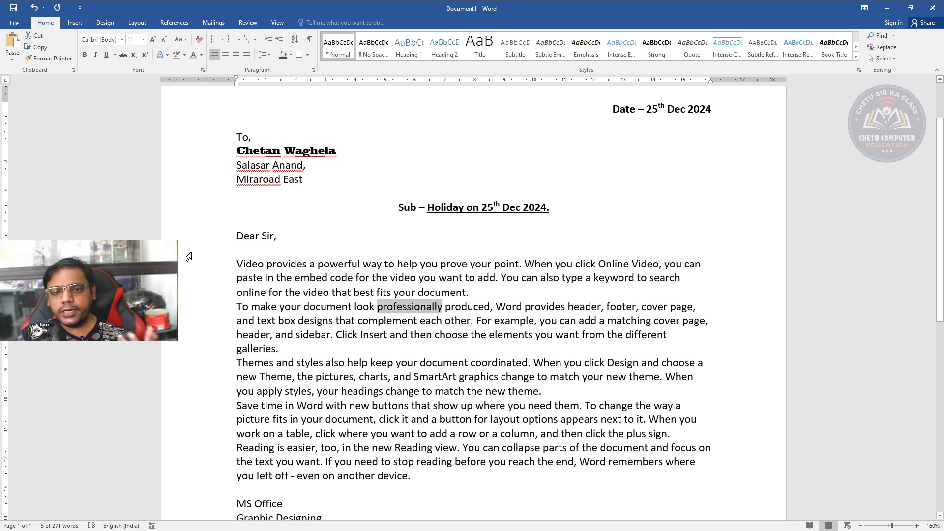
click(179, 56)
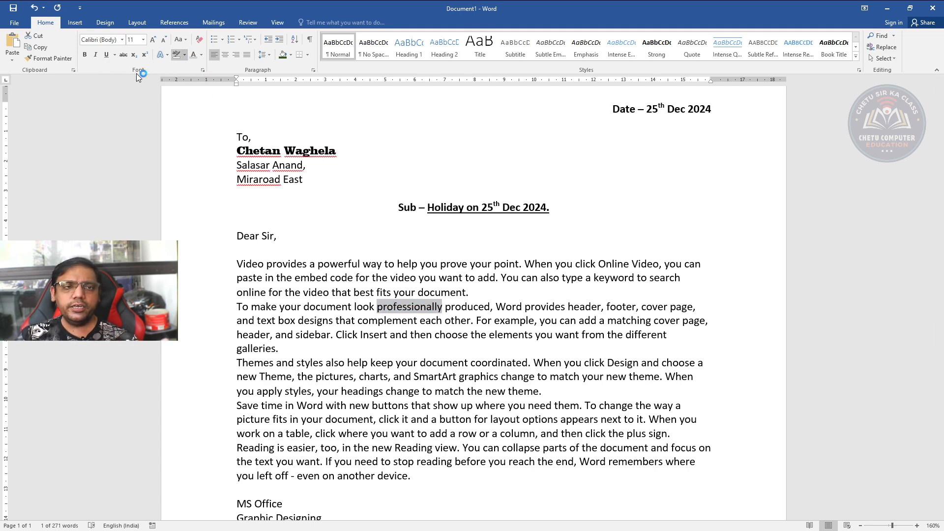
click(84, 55)
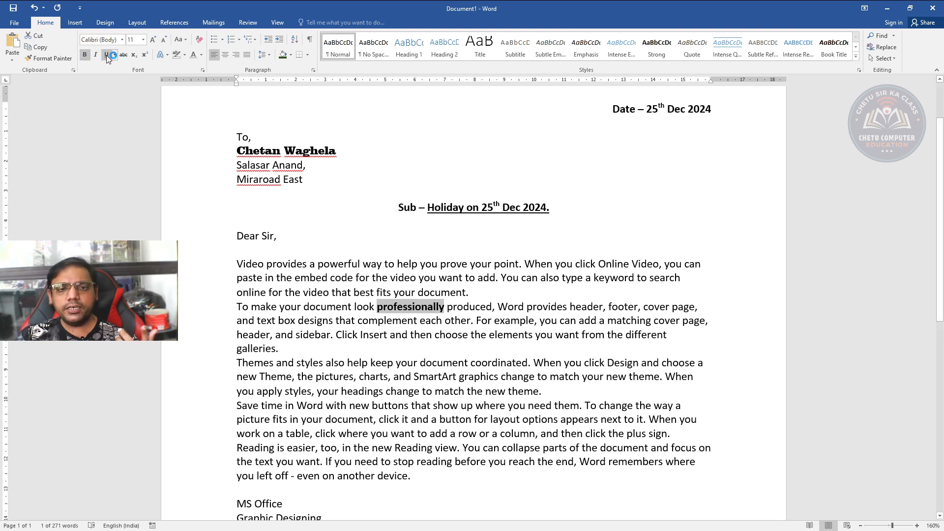
click(106, 55)
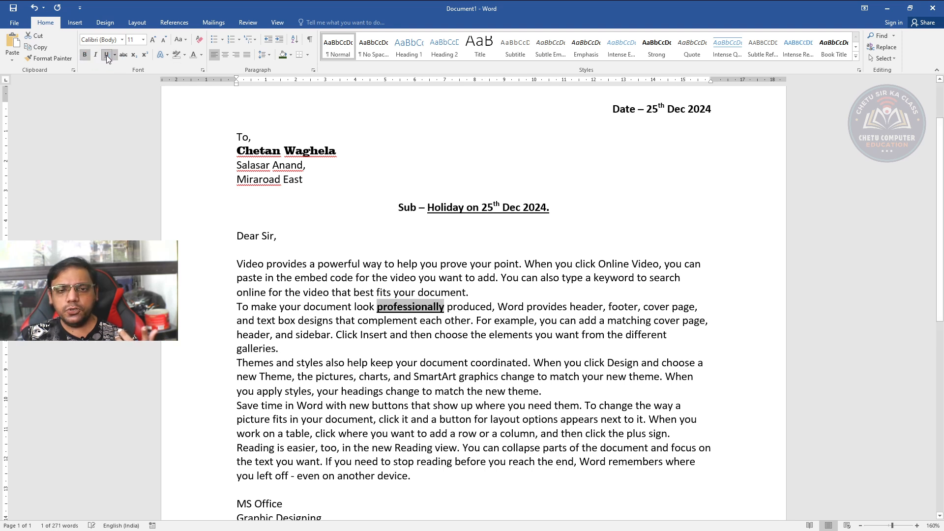
Set the font colour of the word "professionally" in the second body paragraph to red
click(201, 57)
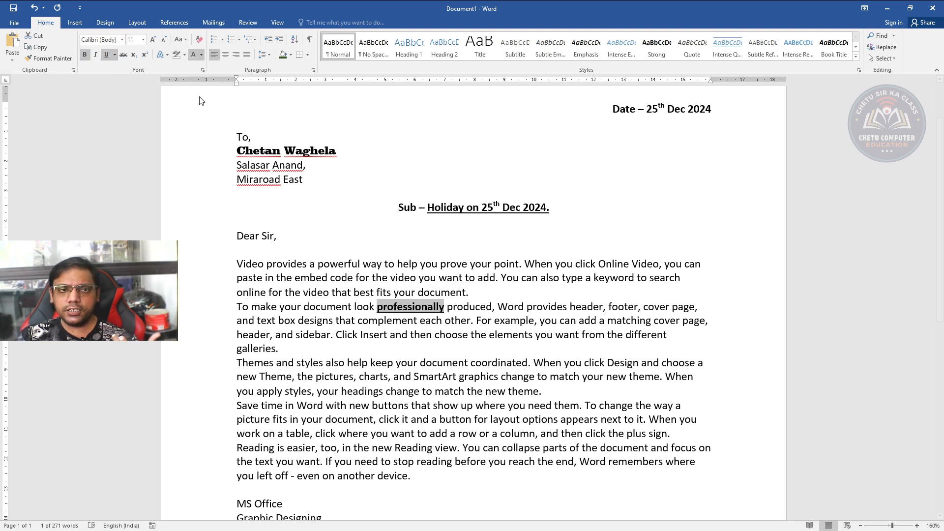
click(203, 147)
Highlight "Theme, the pictures, charts, and SmartArt graphics change" in the third body paragraph in turquoise
drag(397, 364, 435, 375)
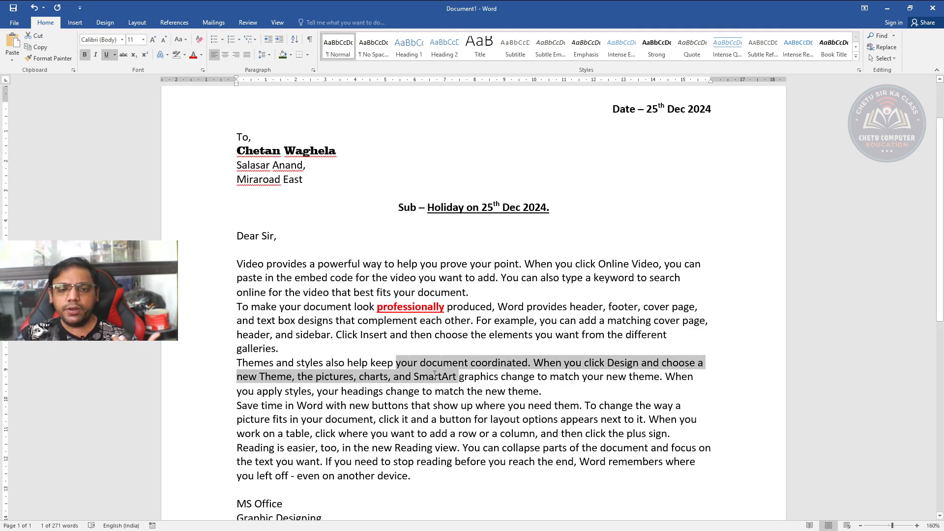
click(429, 376)
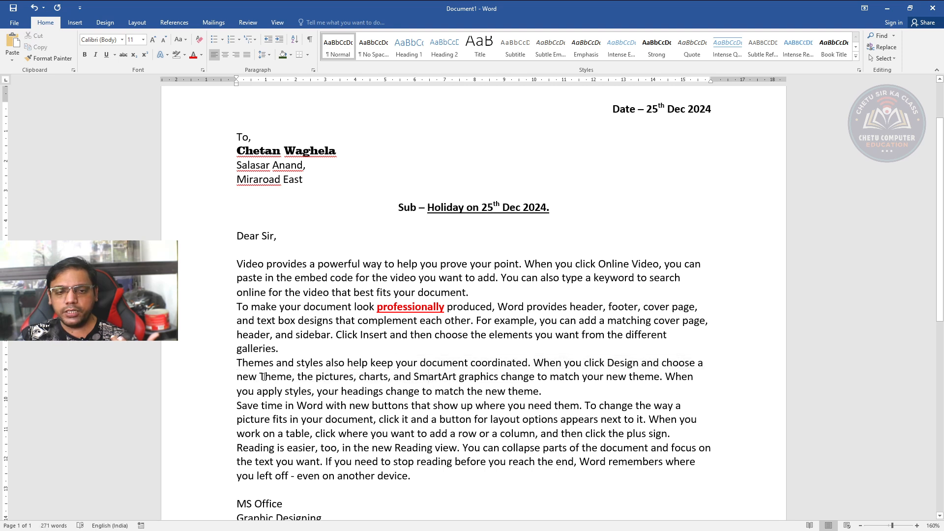
drag(259, 377, 529, 378)
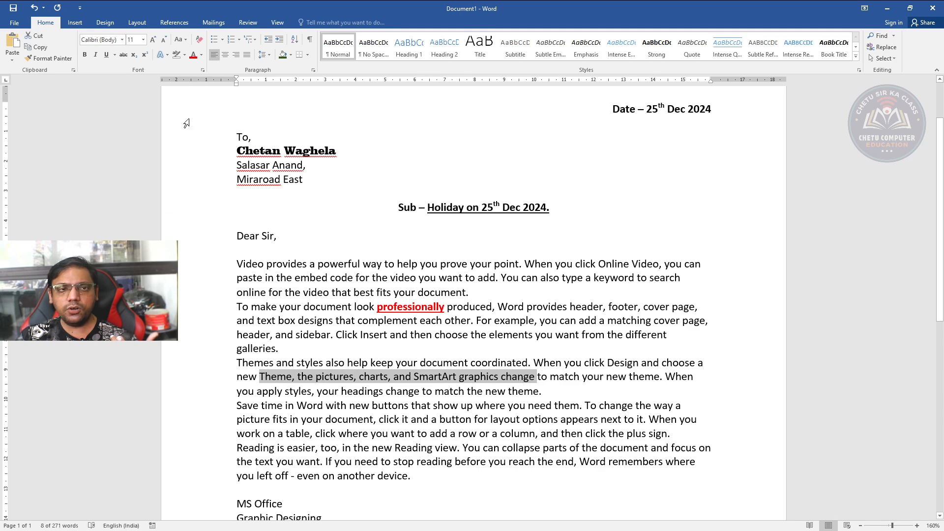
click(186, 56)
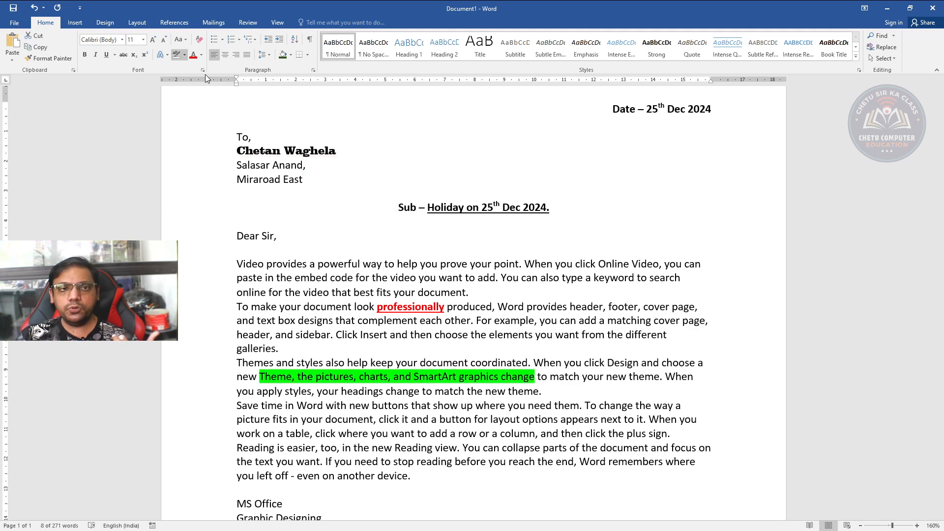
click(207, 75)
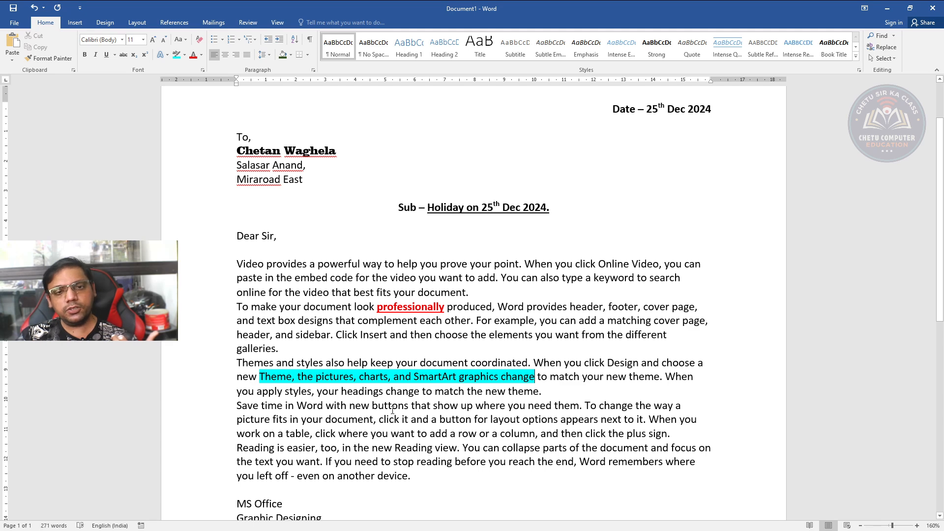
Justify all body paragraphs, from "Video provides" through "even on another device."
scroll(393, 411, down, 2)
drag(236, 192, 453, 405)
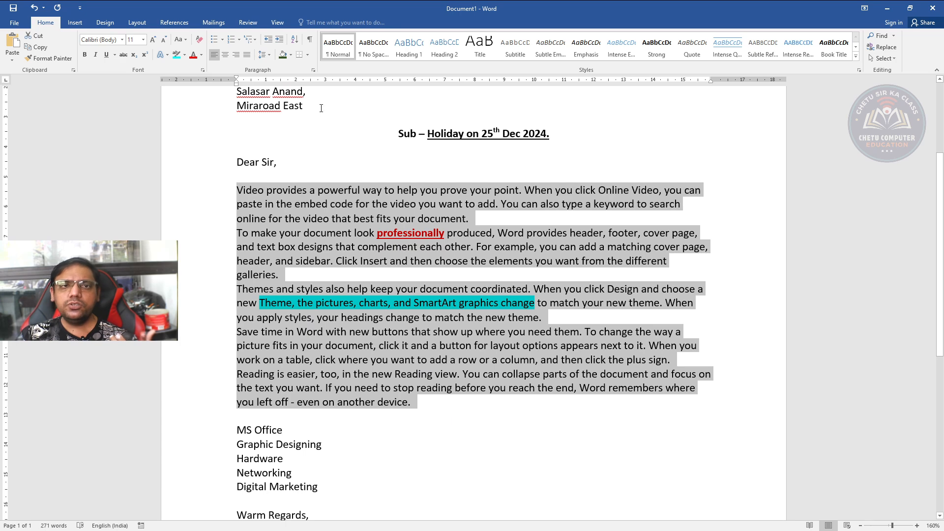
click(246, 54)
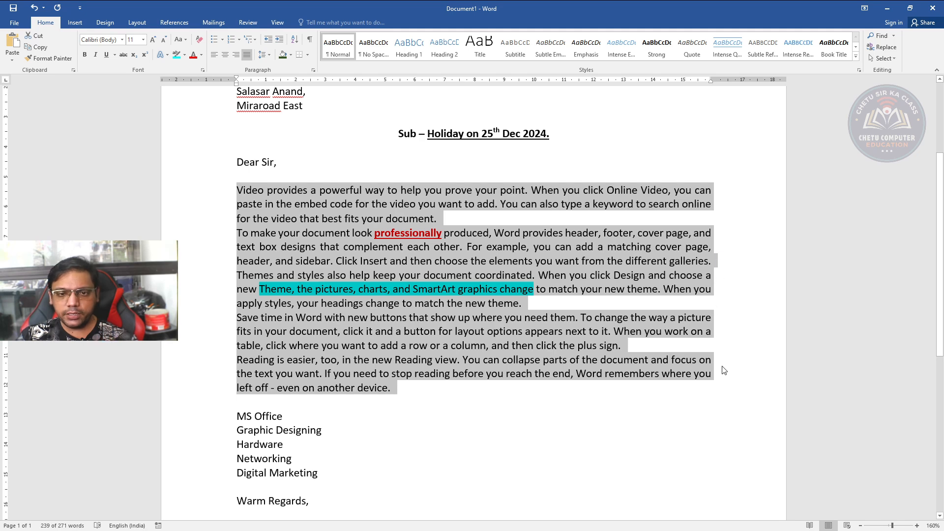
Format the lines from "MS Office" to "Digital Marketing" as an arrow-bulleted list and decrease its indent to the text margin
scroll(353, 303, down, 3)
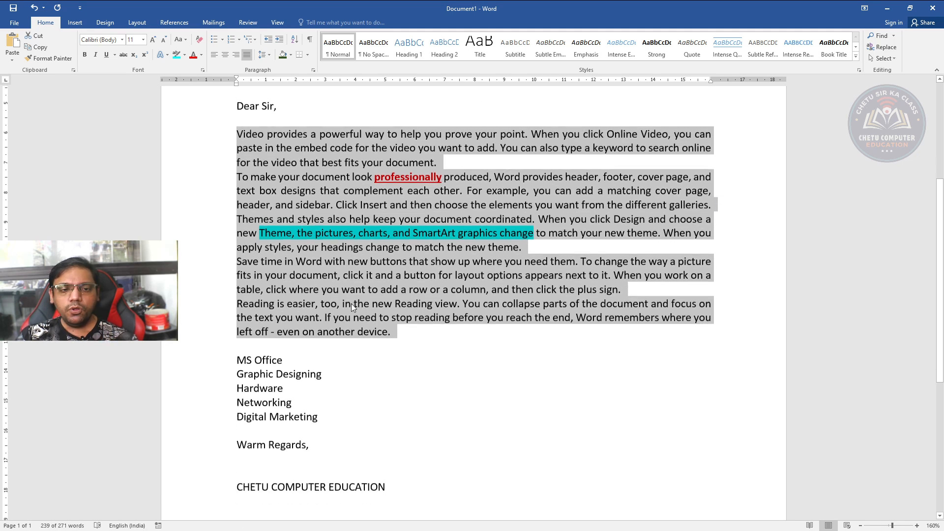
drag(238, 342, 333, 397)
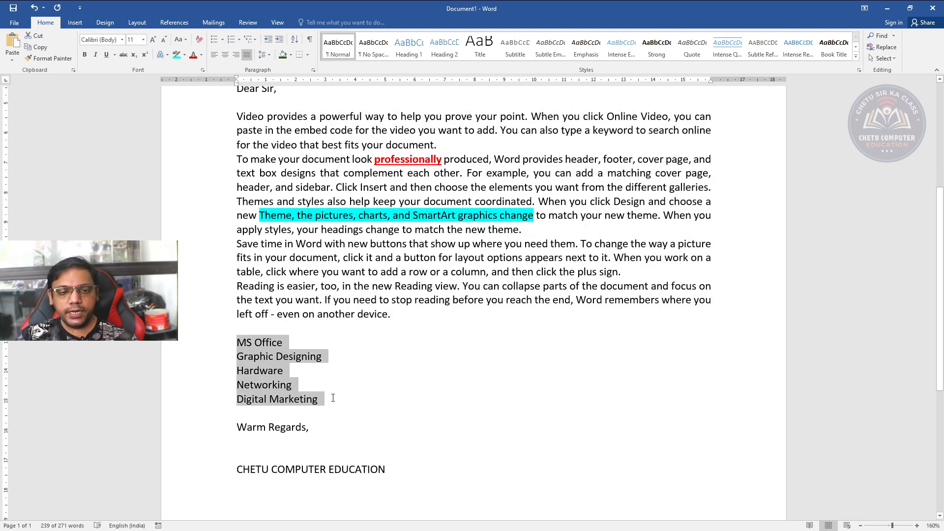
scroll(241, 100, up, 3)
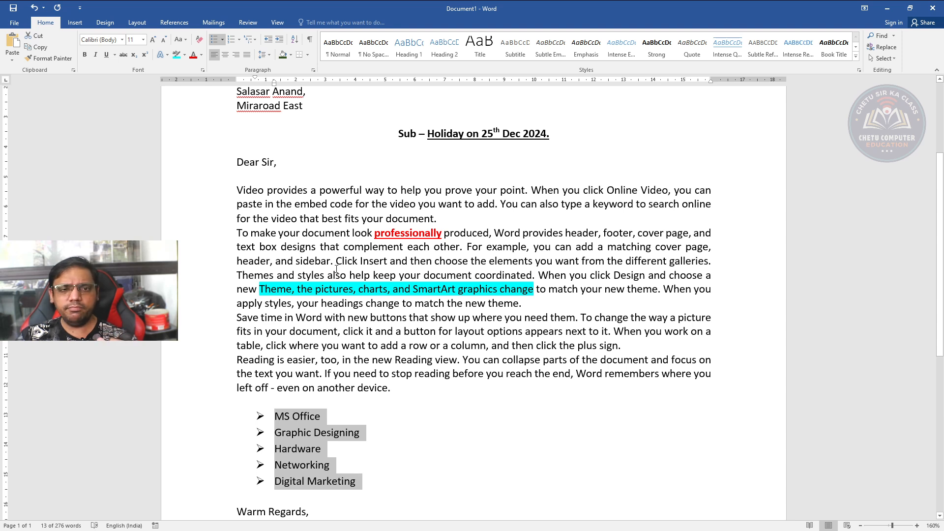
click(271, 41)
Right-align the closing block from "Warm Regards," to "CHETU COMPUTER EDUCATION" and make it bold
scroll(217, 336, down, 3)
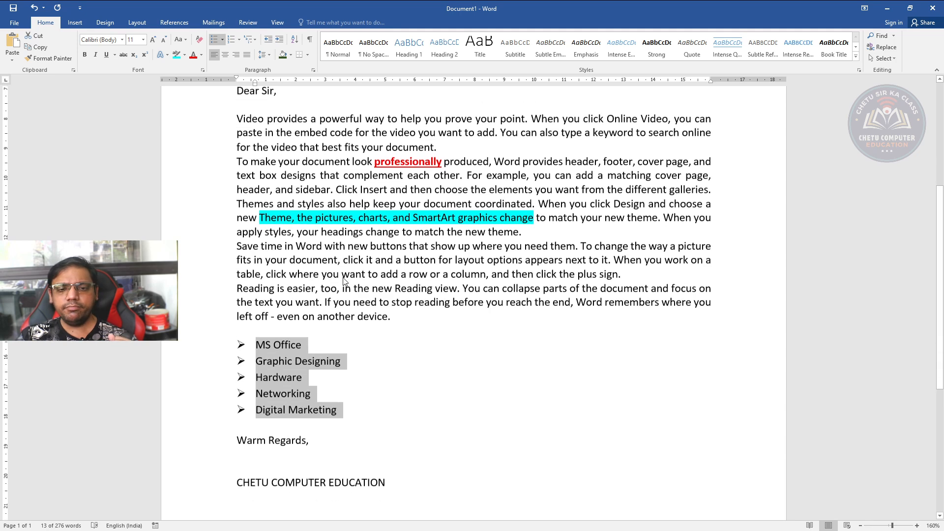
drag(215, 365, 362, 416)
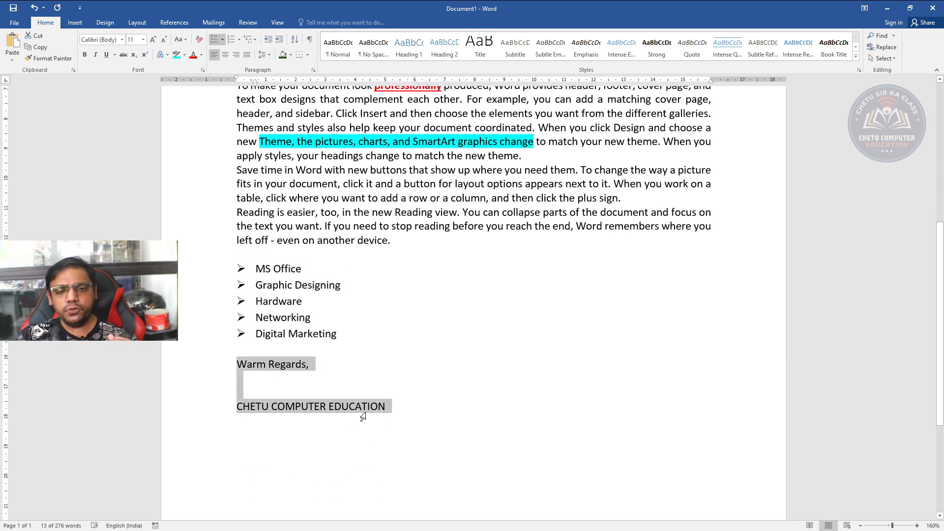
click(237, 55)
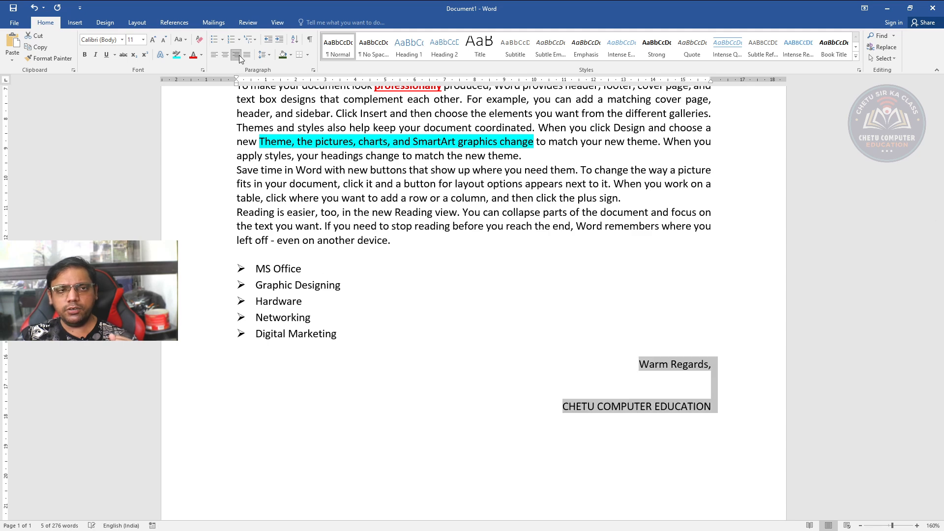
click(83, 55)
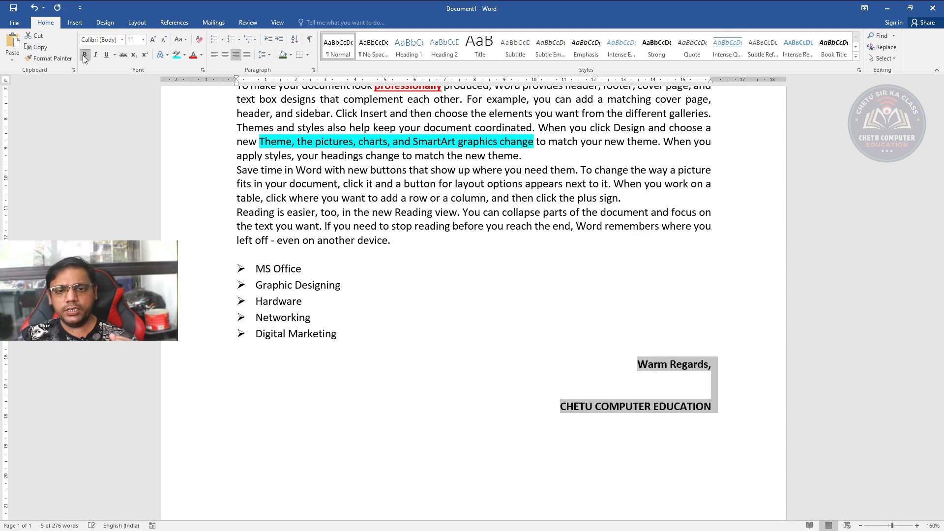
click(456, 289)
Review the formatted letter from the date line down to the closing signature
scroll(456, 289, up, 6)
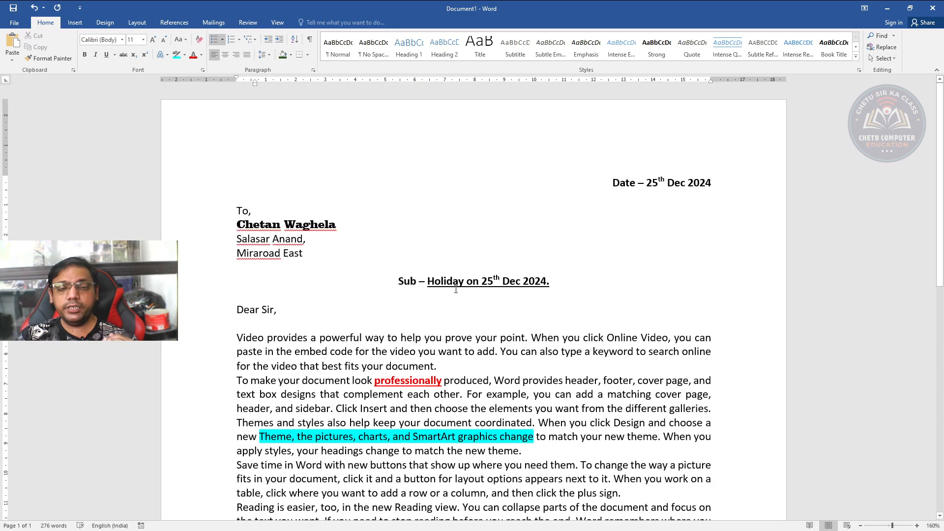
scroll(390, 262, down, 5)
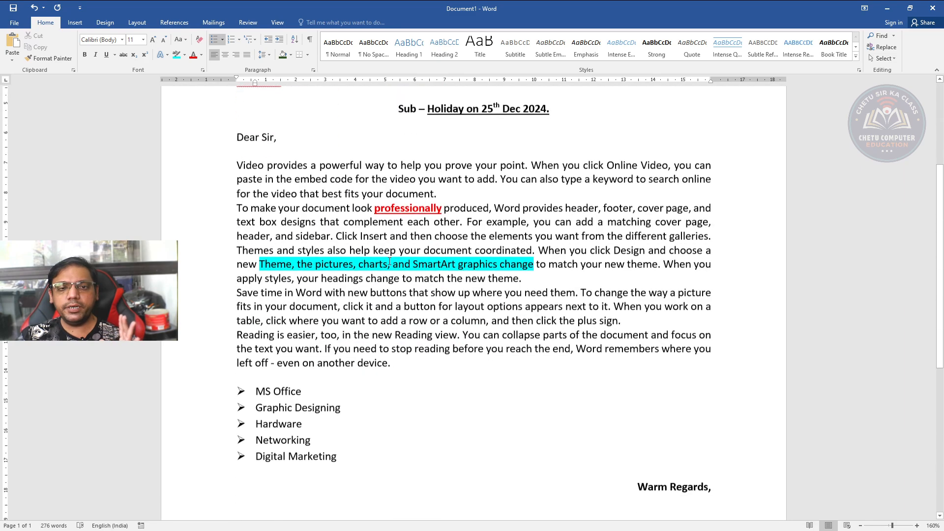
scroll(389, 261, down, 3)
scroll(389, 262, up, 8)
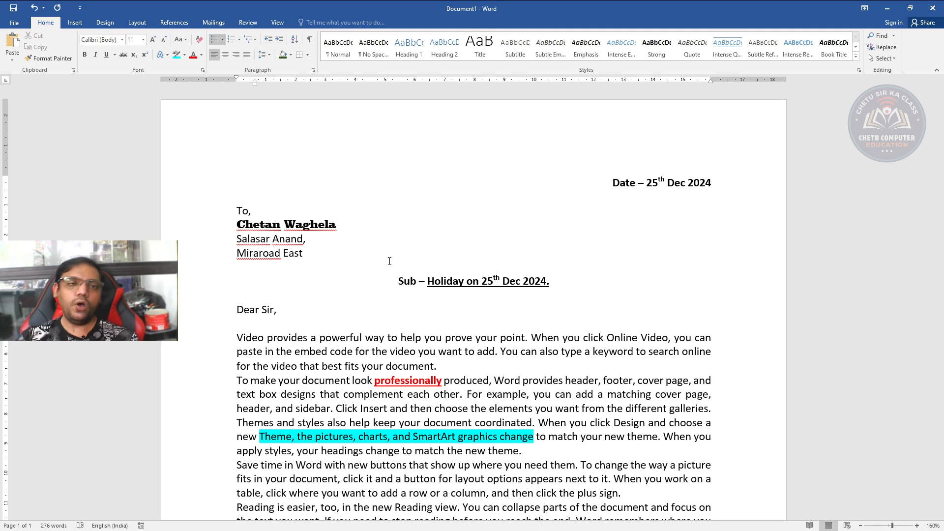
scroll(259, 148, down, 8)
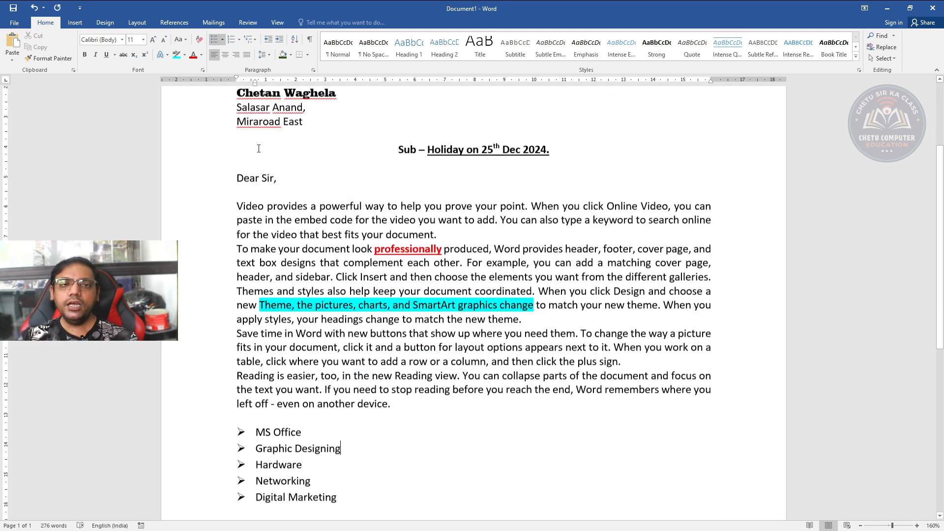
scroll(259, 148, down, 1)
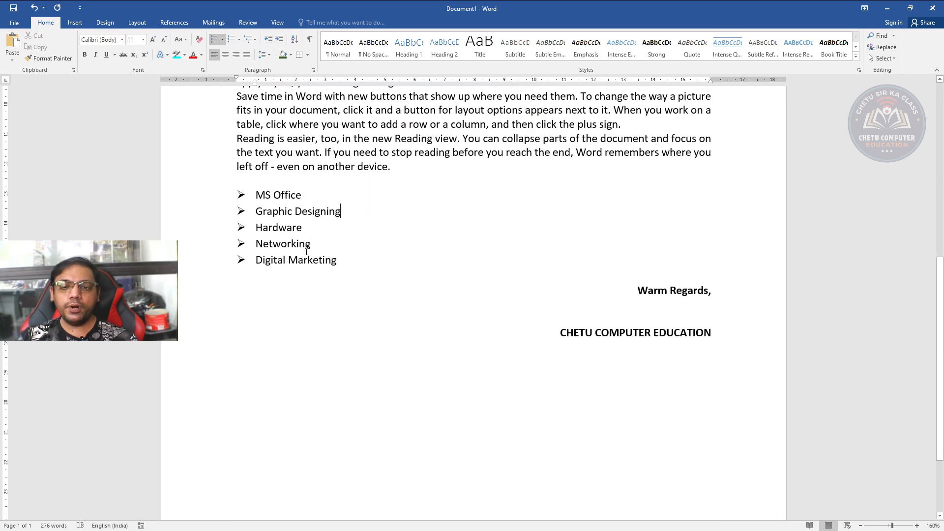
scroll(306, 251, up, 9)
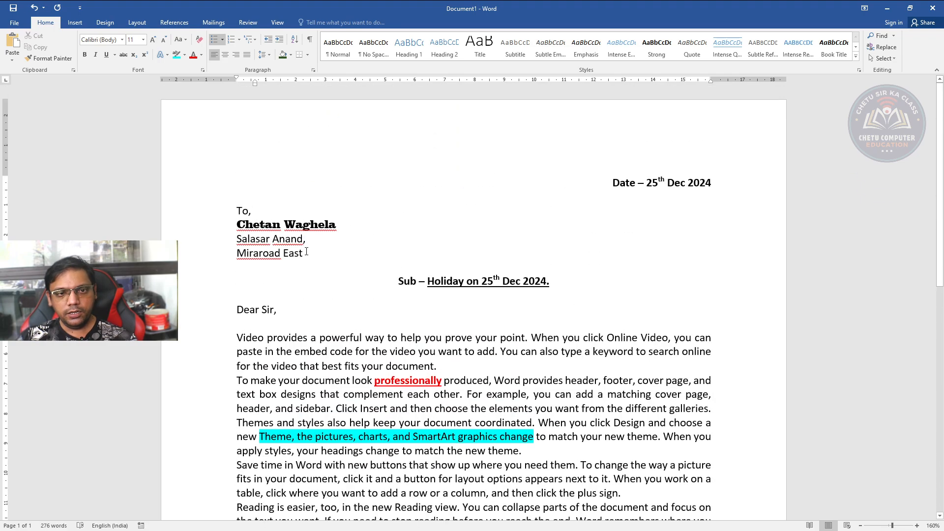
scroll(306, 251, down, 5)
scroll(307, 251, up, 5)
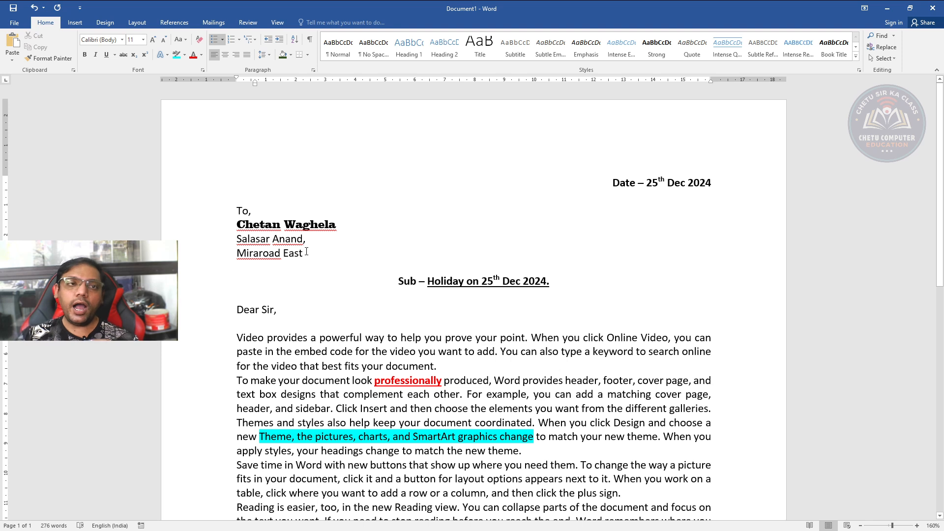